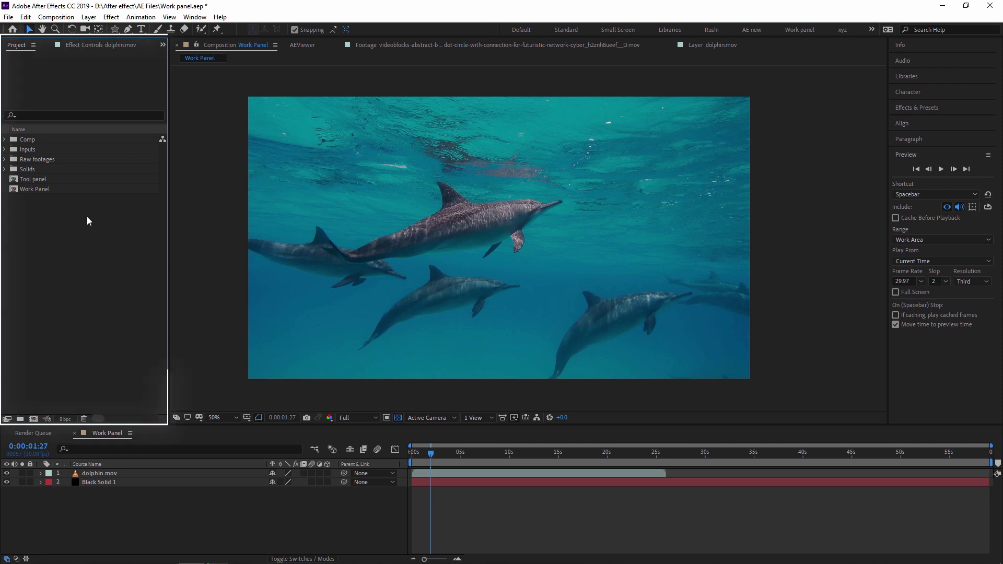
With dolphin.mov selected, bring up the Window > Workspace list showing Save as New Workspace
left_click(479, 316)
left_click(29, 29)
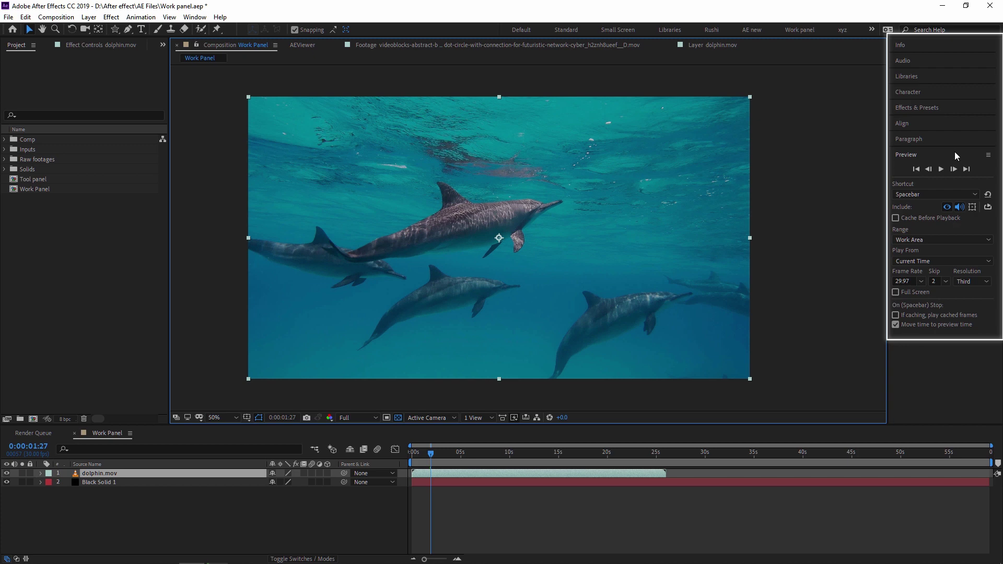
left_click(195, 16)
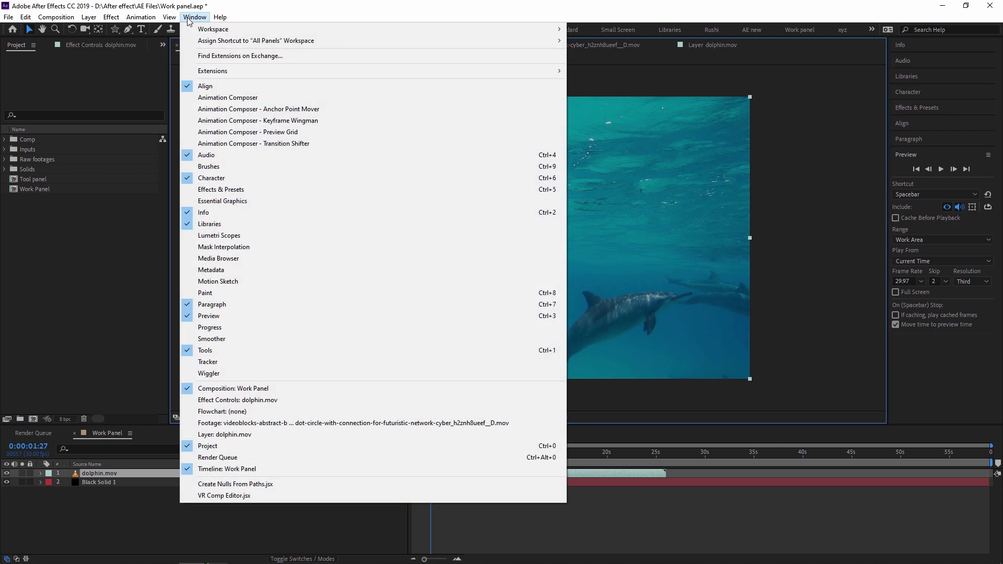
mouse_move(211, 32)
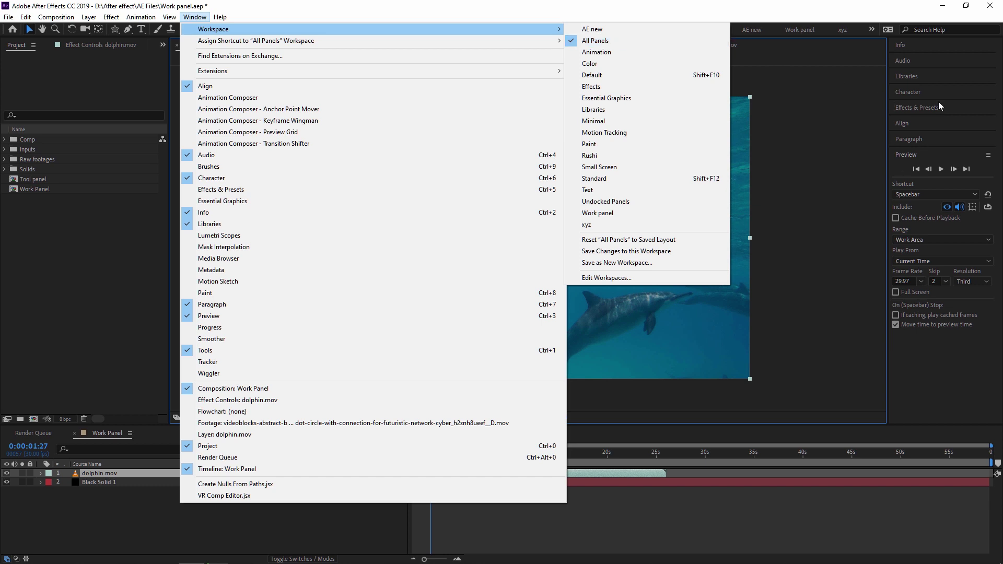
left_click(940, 374)
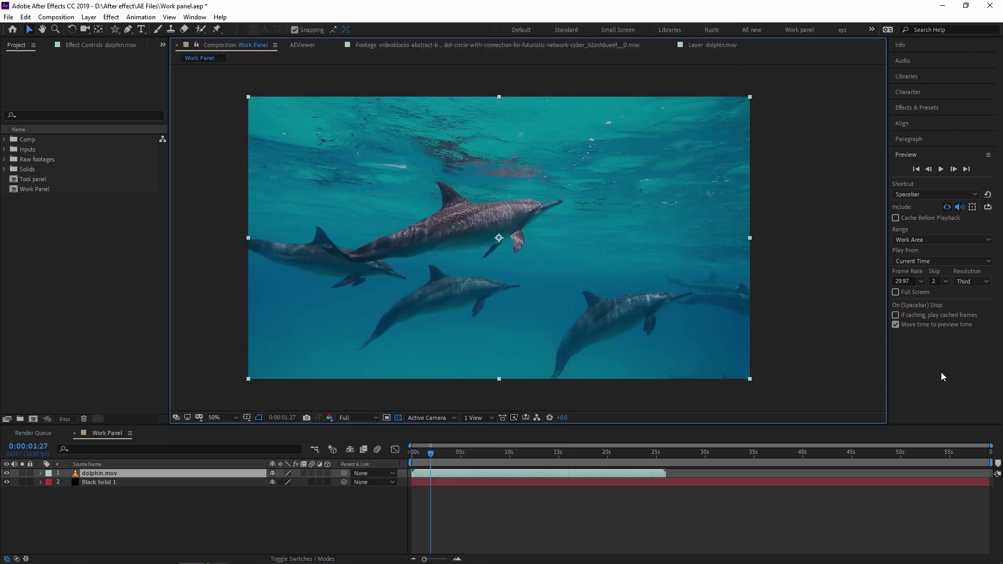
left_click(195, 17)
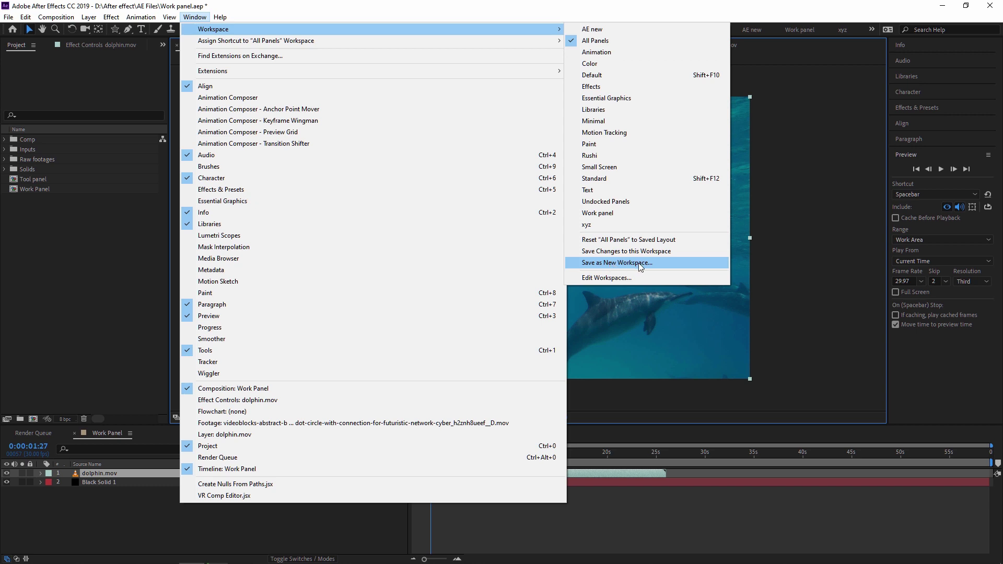
Replace the default workspace name with 'abc' and confirm the new workspace
left_click(638, 262)
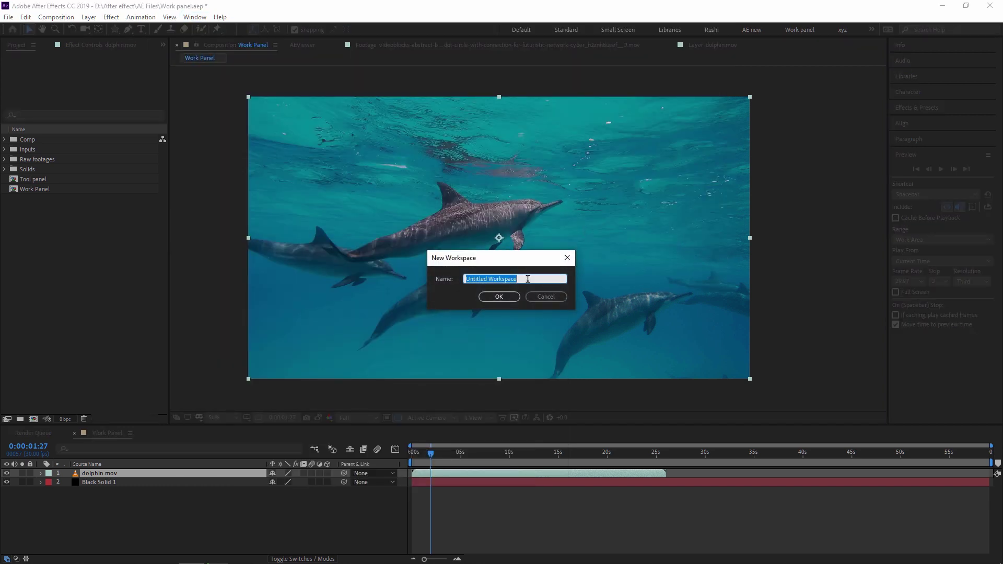
key("BackSpace")
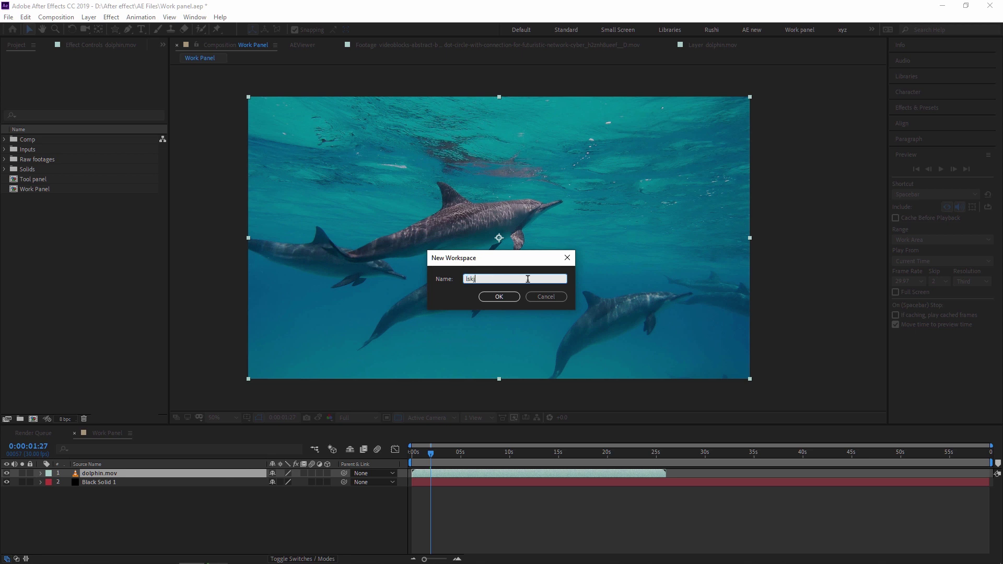
type("abc")
left_click(508, 296)
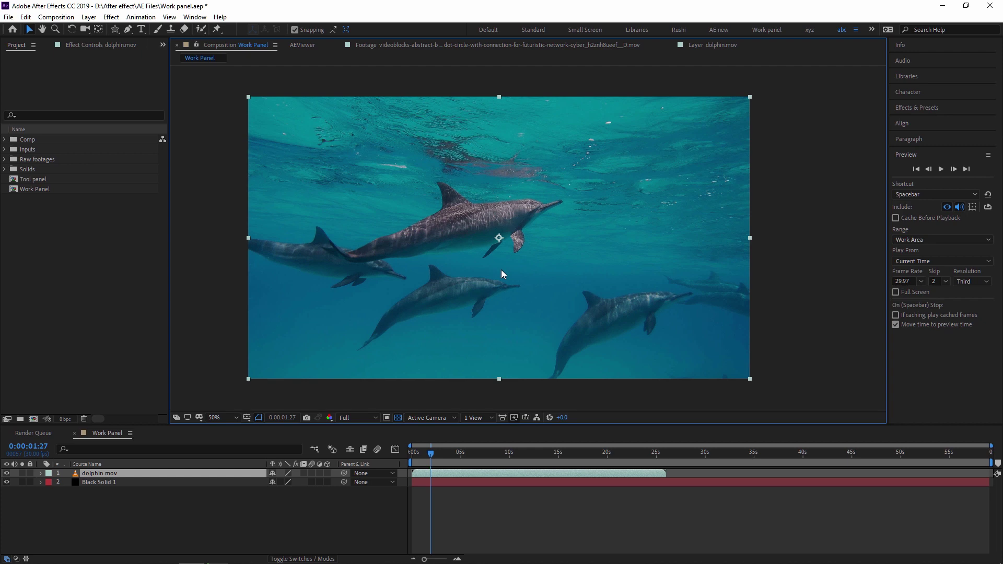
Switch to the Work panel workspace and expand the Info panel
left_click(194, 17)
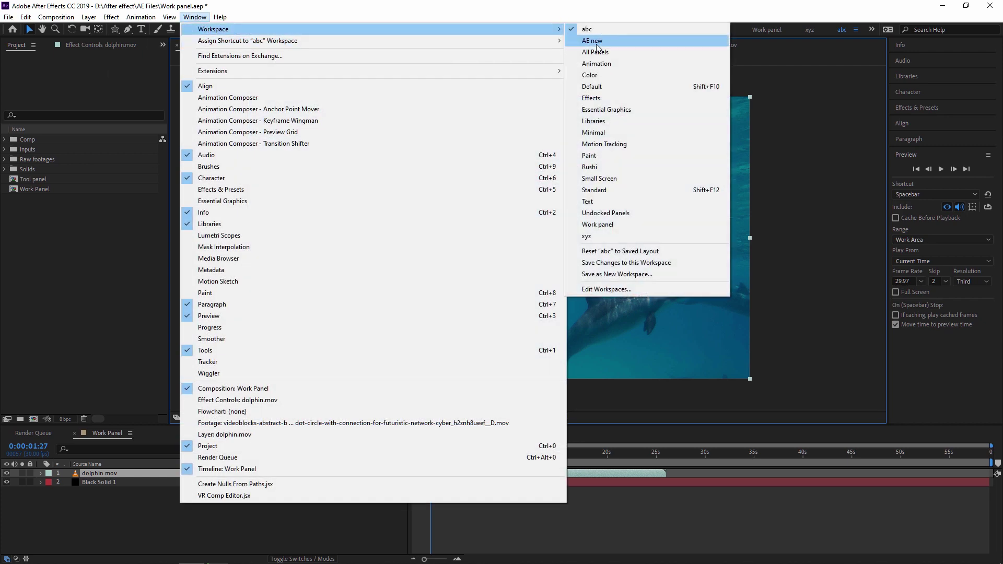
left_click(618, 226)
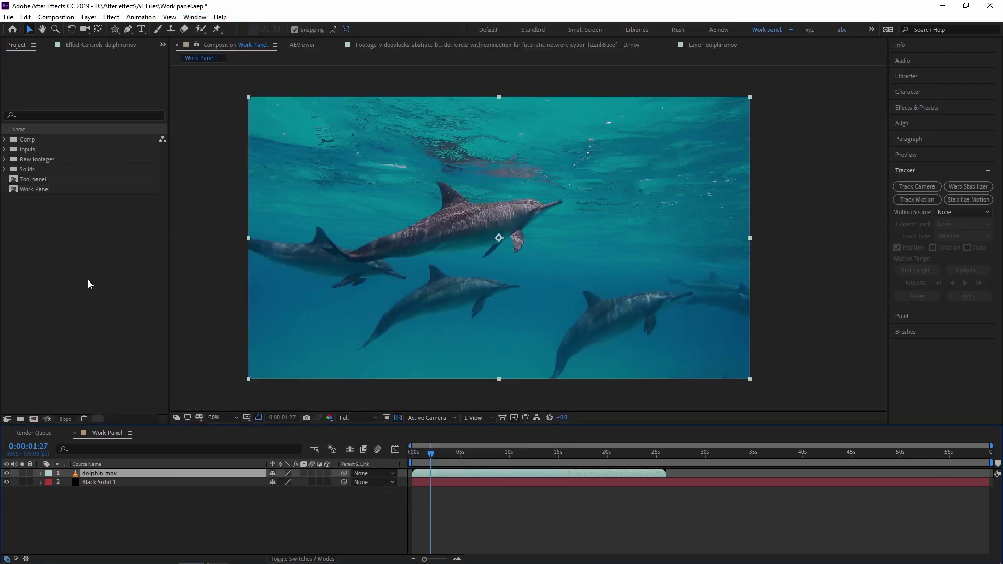
left_click(908, 45)
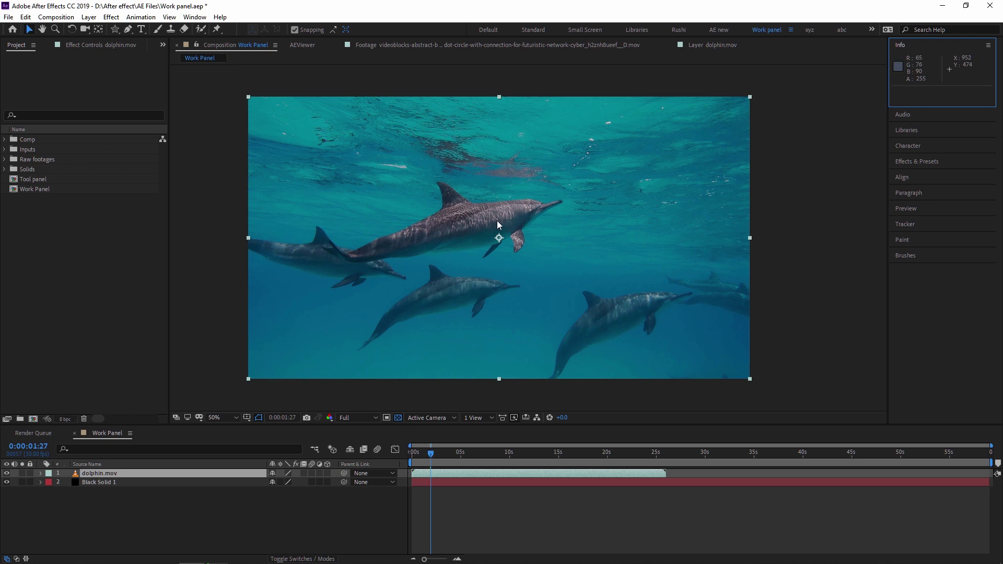
Expand the Audio panel in the right dock, then focus the Timeline
left_click(910, 115)
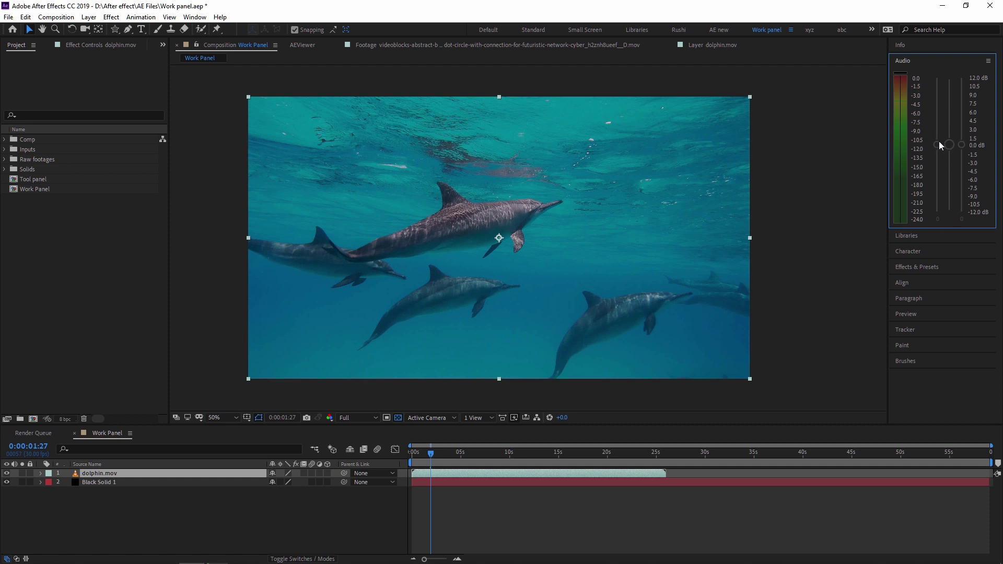
left_click(96, 477)
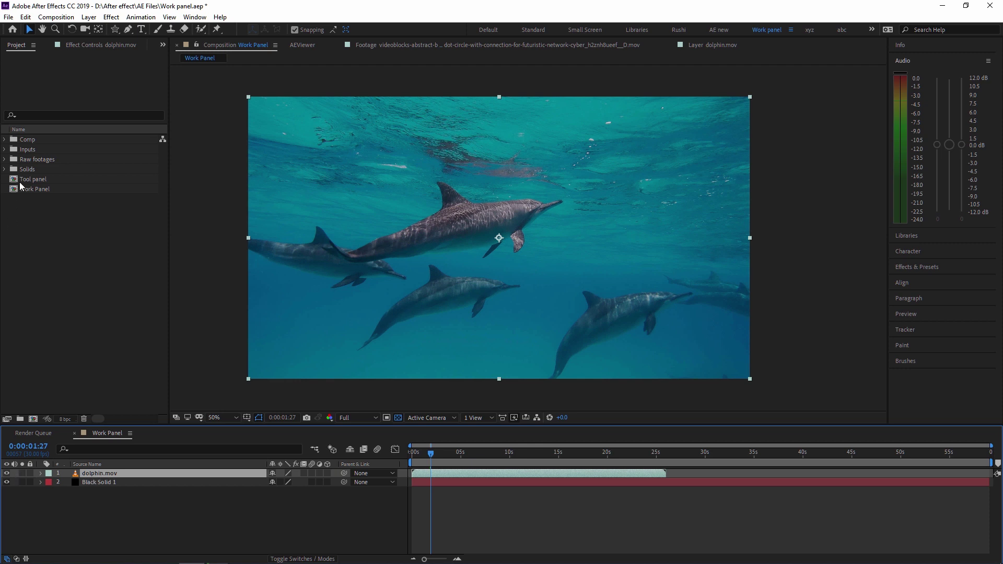
Add Y58A3946.MOV from the Raw footages folder to the composition as a layer
left_click(33, 159)
left_click(5, 160)
left_click_drag(50, 169, 446, 475)
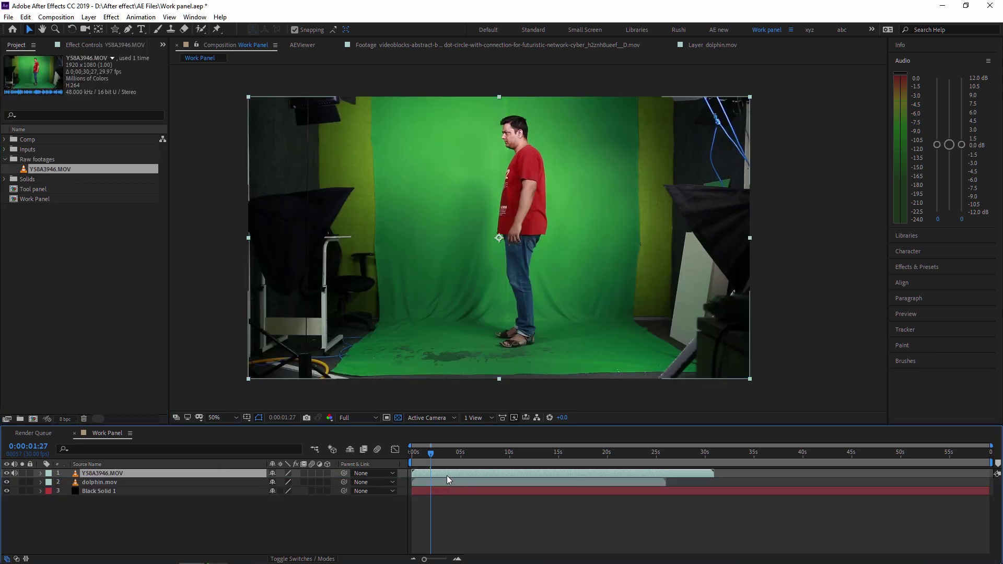
Adjust audio levels to left 0.7 dB and right -1.7 dB, then delete the Y58A3946.MOV layer
left_click_drag(951, 149, 937, 167)
left_click_drag(939, 119, 938, 117)
mouse_move(961, 164)
left_mouse_down()
mouse_move(961, 116)
mouse_move(947, 164)
left_mouse_up()
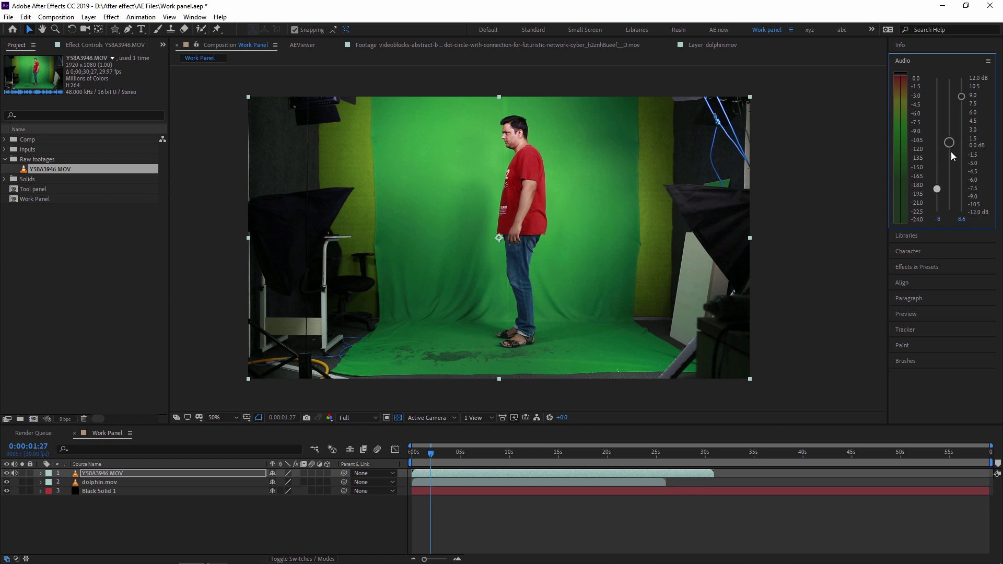
left_click_drag(962, 97, 962, 154)
left_click_drag(937, 189, 938, 141)
left_click(101, 475)
key("Delete")
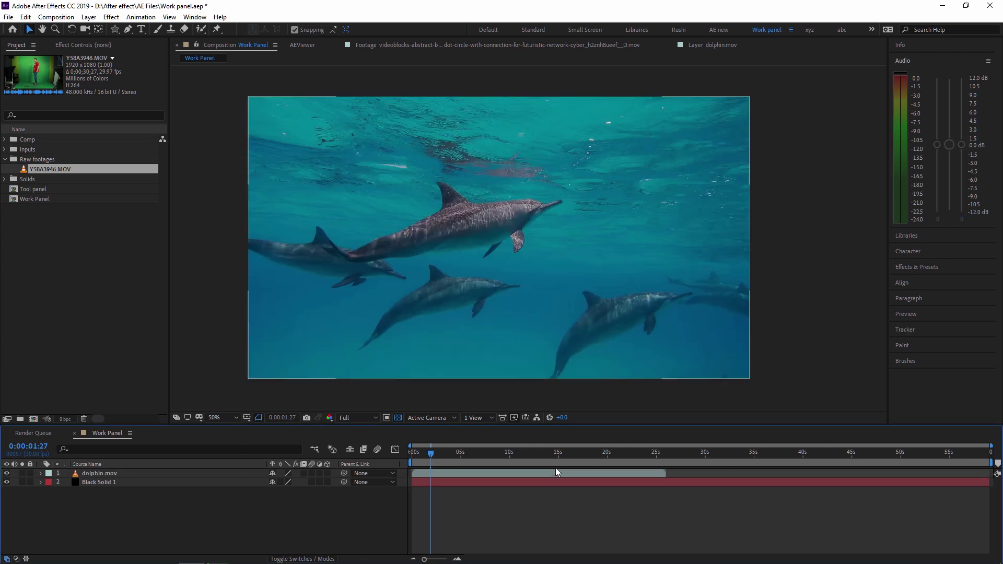
Expand the Libraries panel, showing an empty My Library
left_click(906, 235)
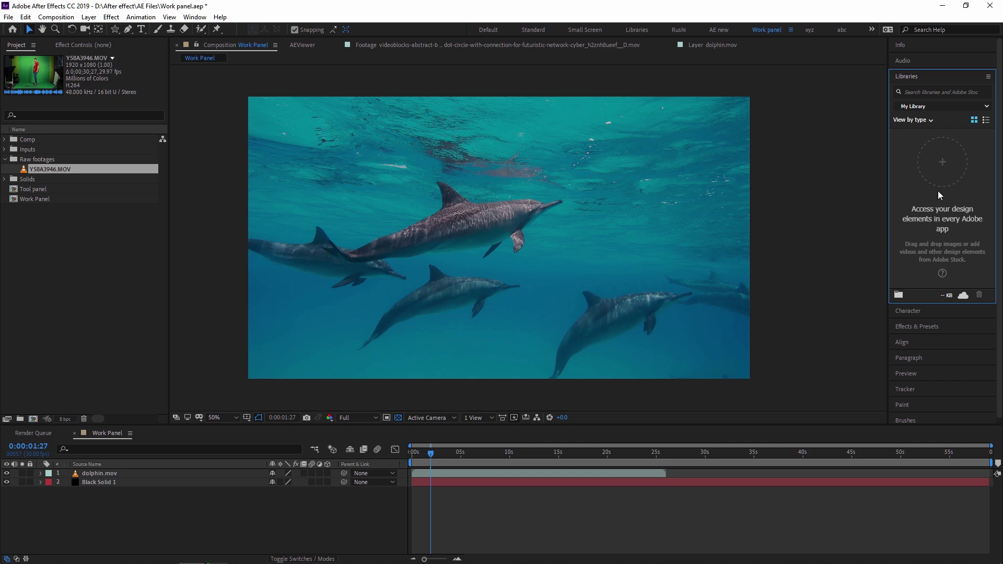
Look through the Window and File > Import menus, then expand the Character panel (Arial Regular, 178 px)
left_click(197, 18)
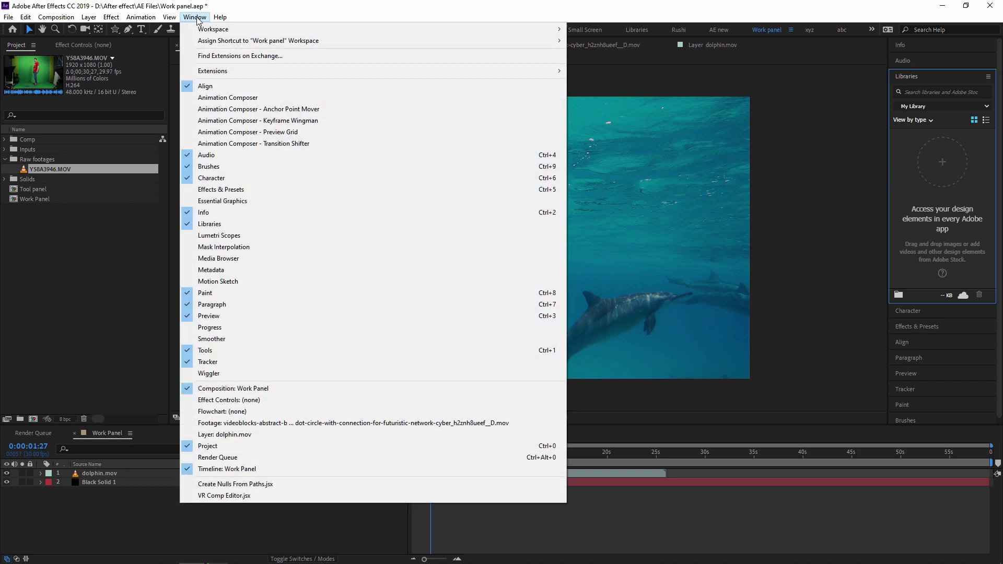
mouse_move(339, 30)
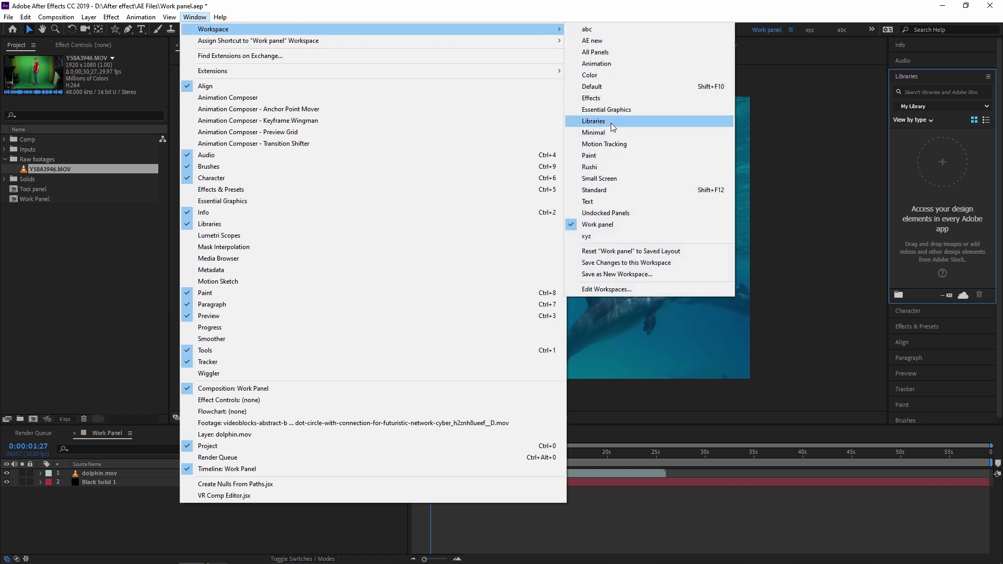
left_click(8, 18)
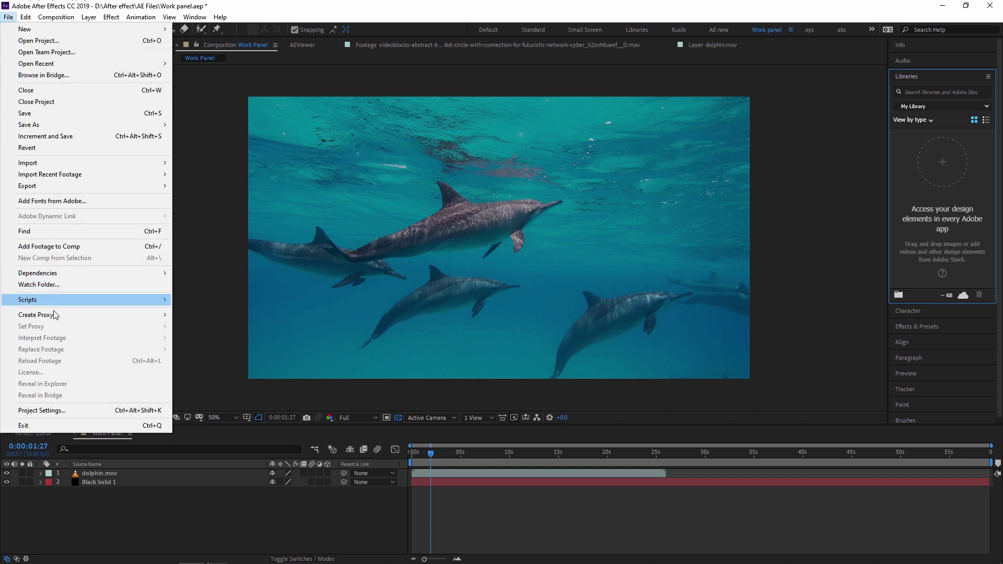
mouse_move(58, 163)
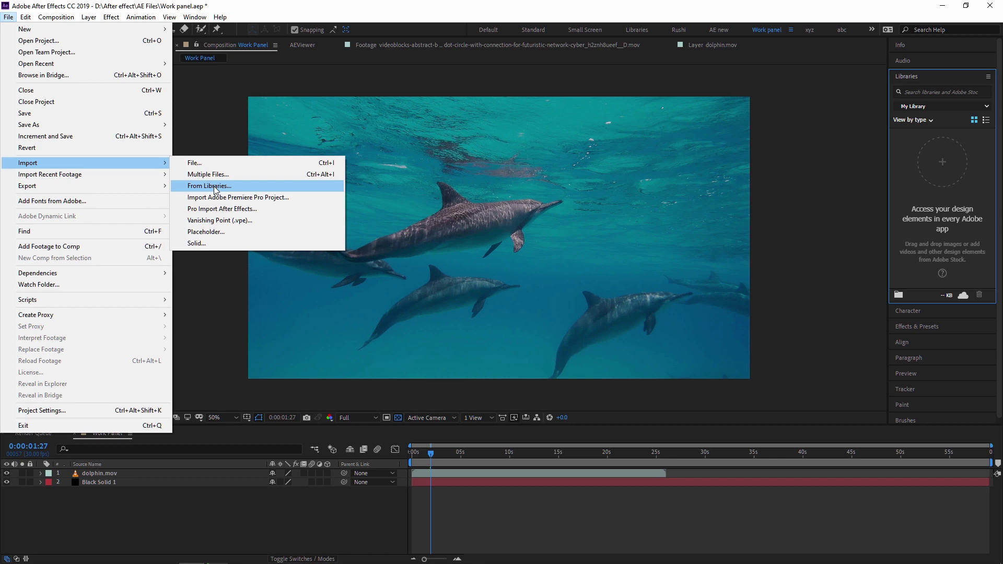
left_click(195, 16)
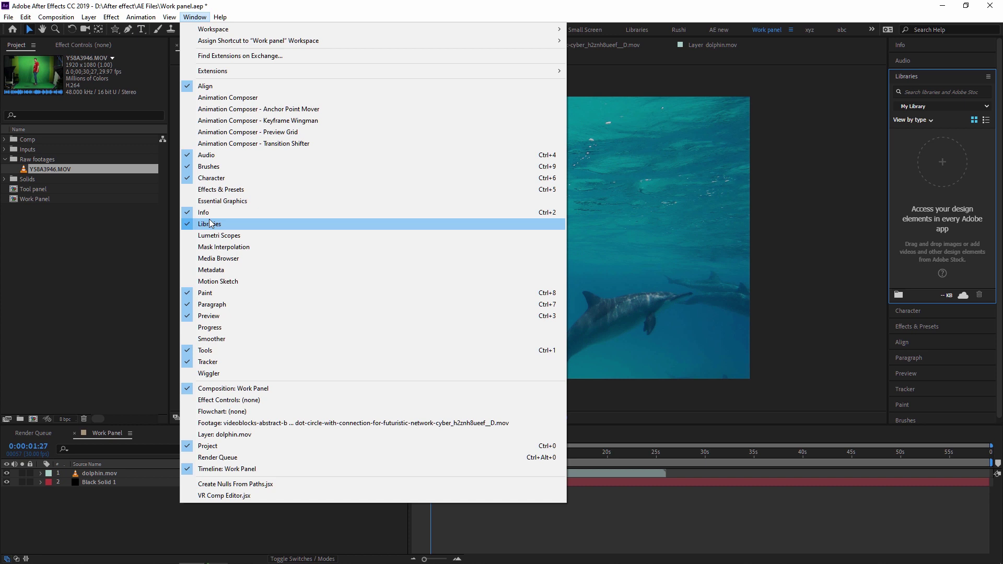
left_click(197, 18)
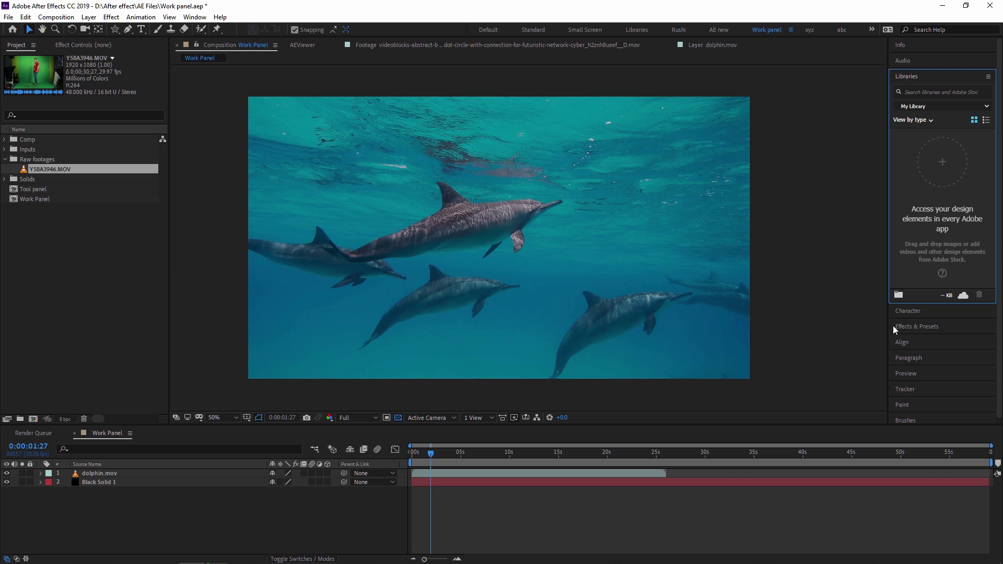
left_click(916, 312)
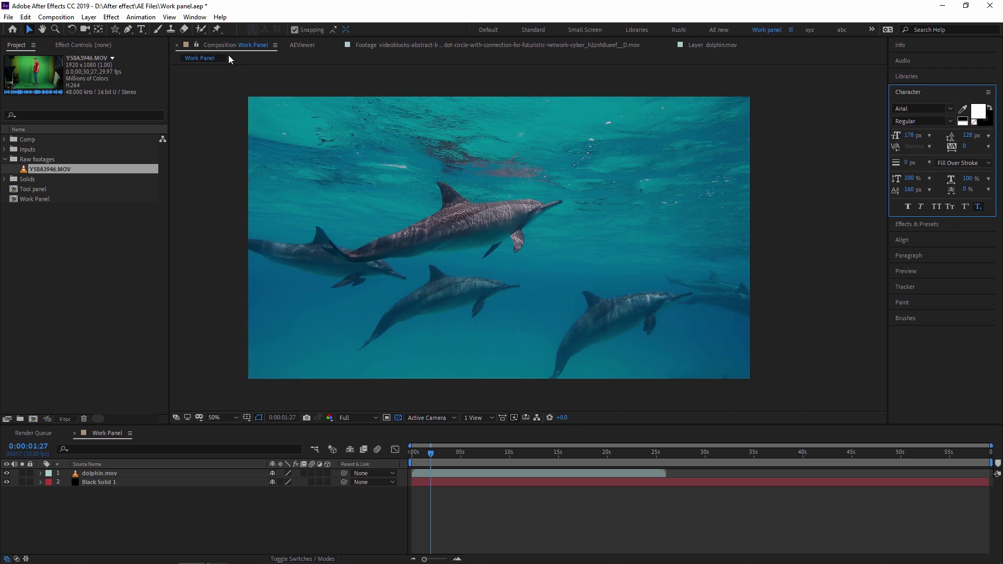
Create a text layer with a person's name plus abc, xyz and 123, and drag it to the centre
left_click(118, 232)
left_click(141, 30)
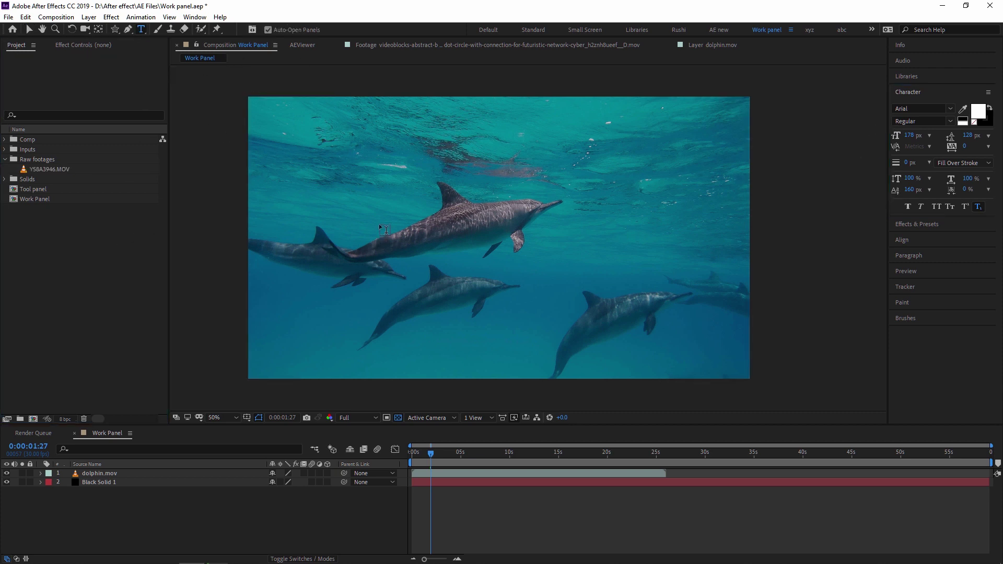
left_click(380, 199)
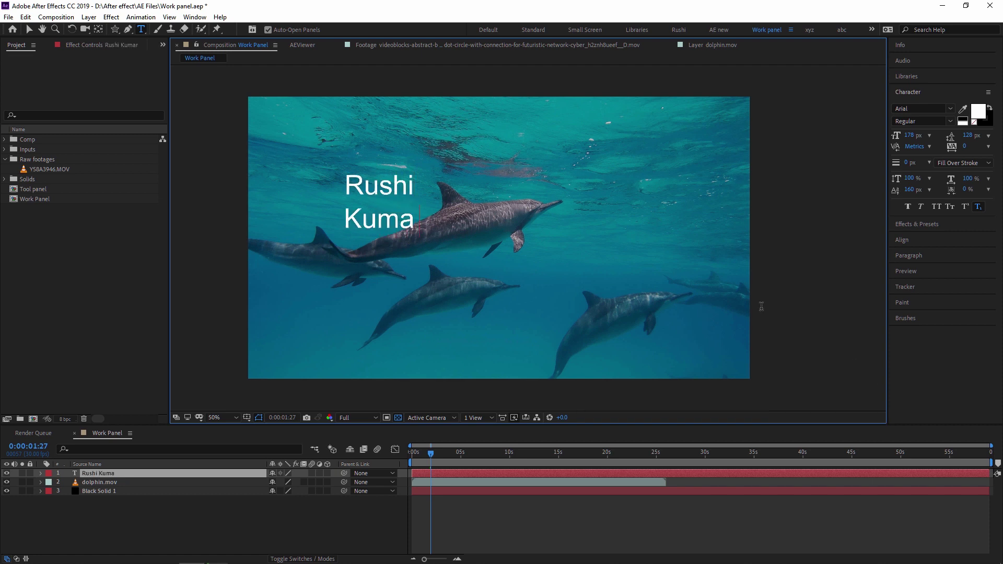
type("hal ")
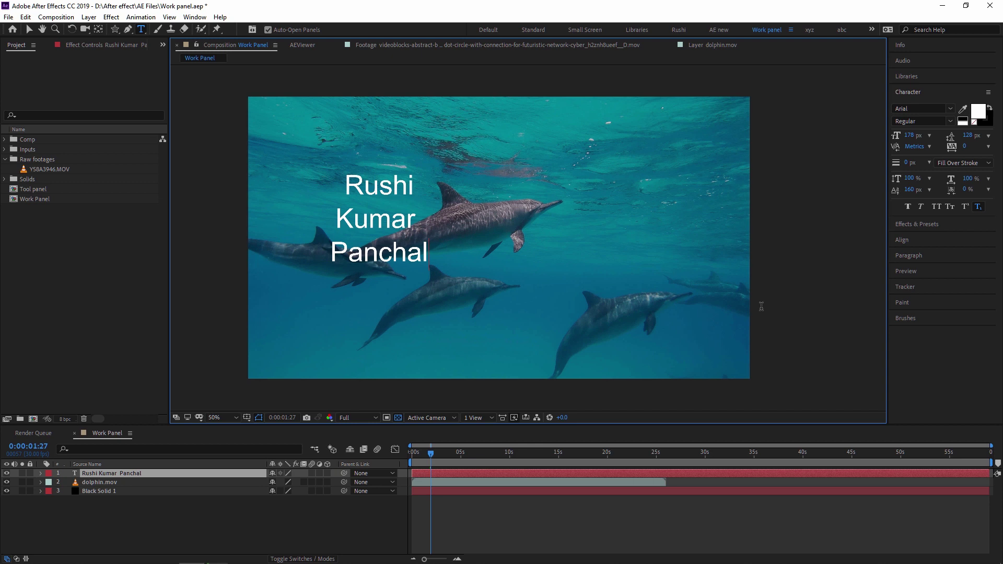
type("abc ")
type("xy")
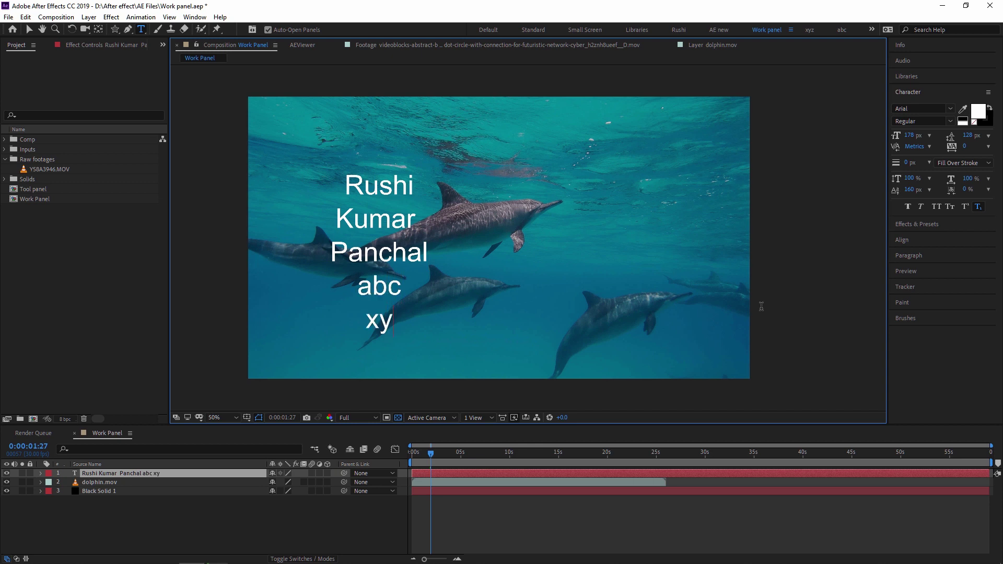
type("z 123")
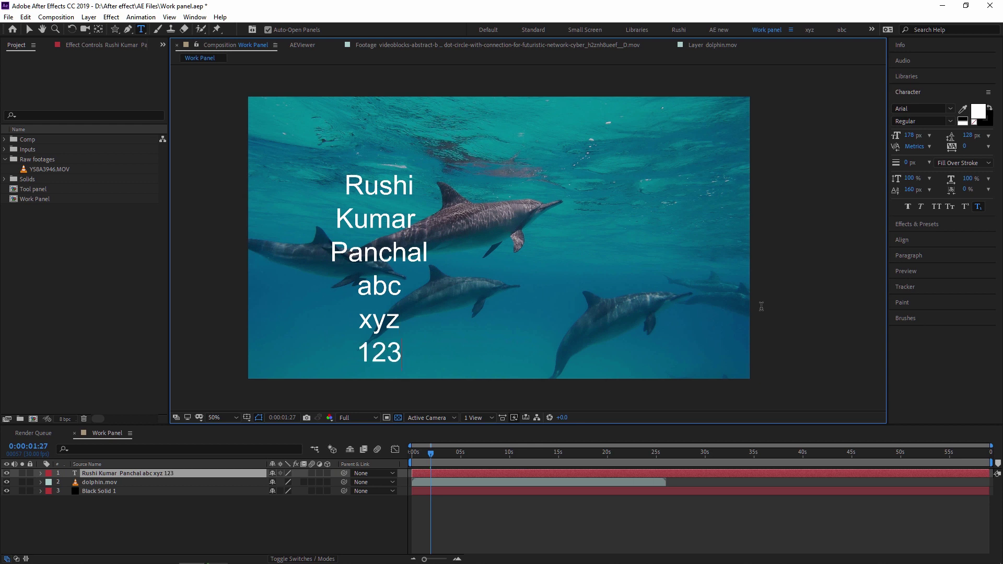
left_click(29, 29)
left_click_drag(414, 239, 534, 208)
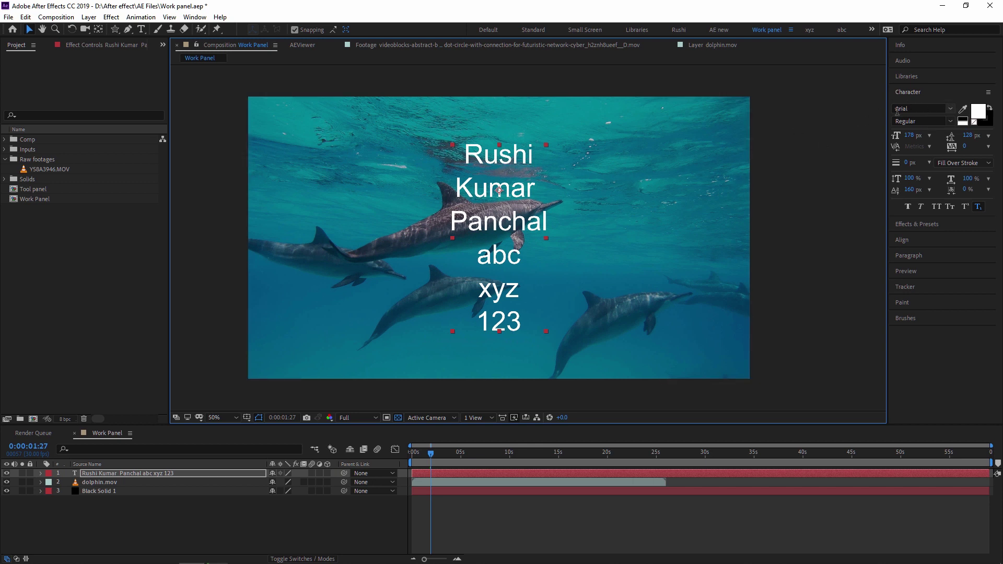
Preview fonts from the list and apply Candara Light to the text
left_click(944, 107)
key("Down")
key("Down")
key("Down")
key("Down")
key("Down")
key("Down")
key("Down")
key("Down")
key("Down")
key("Down")
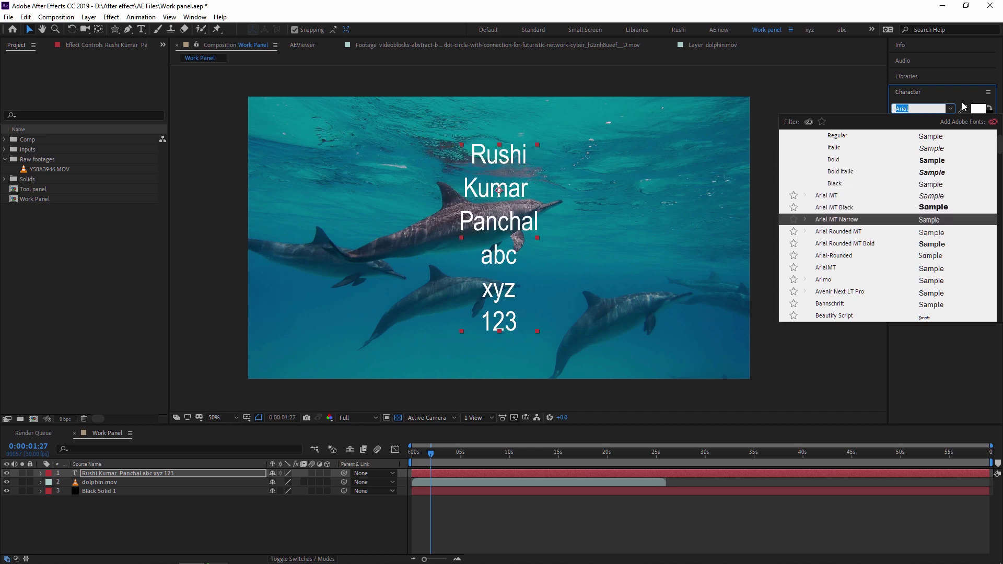
key("Down")
key("Down")
key("Down")
key("Down")
key("Down")
key("Down")
key("Down")
key("Down")
key("Down")
key("Down")
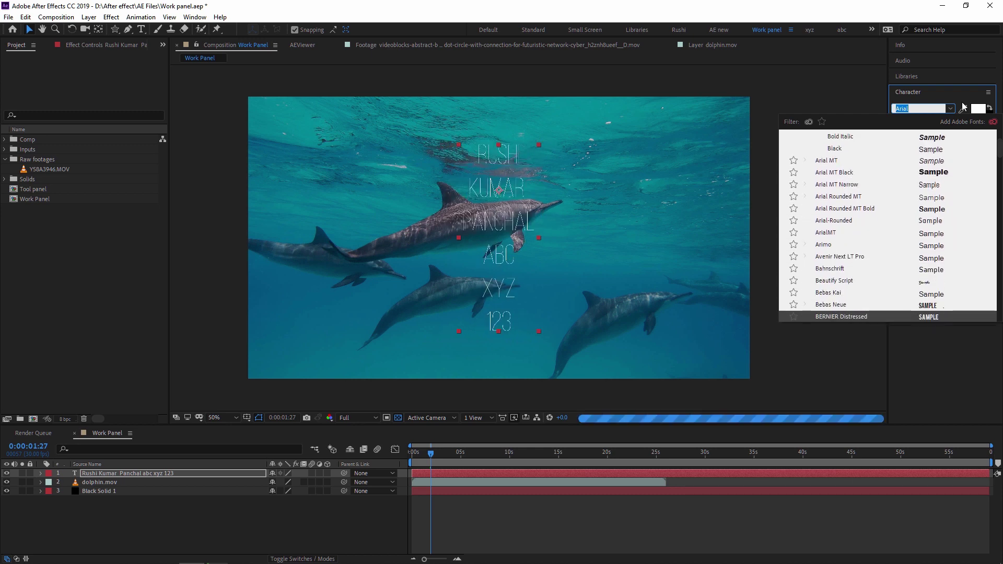
key("Down")
key("Down")
key("Down")
key("Down")
key("Down")
key("Down")
key("Down")
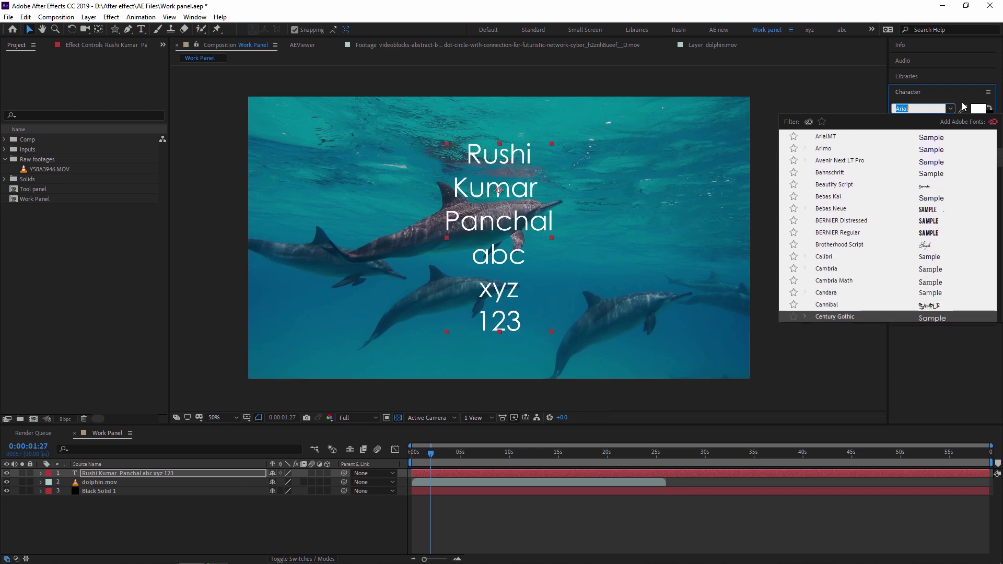
key("Down")
key("Down")
key("Down")
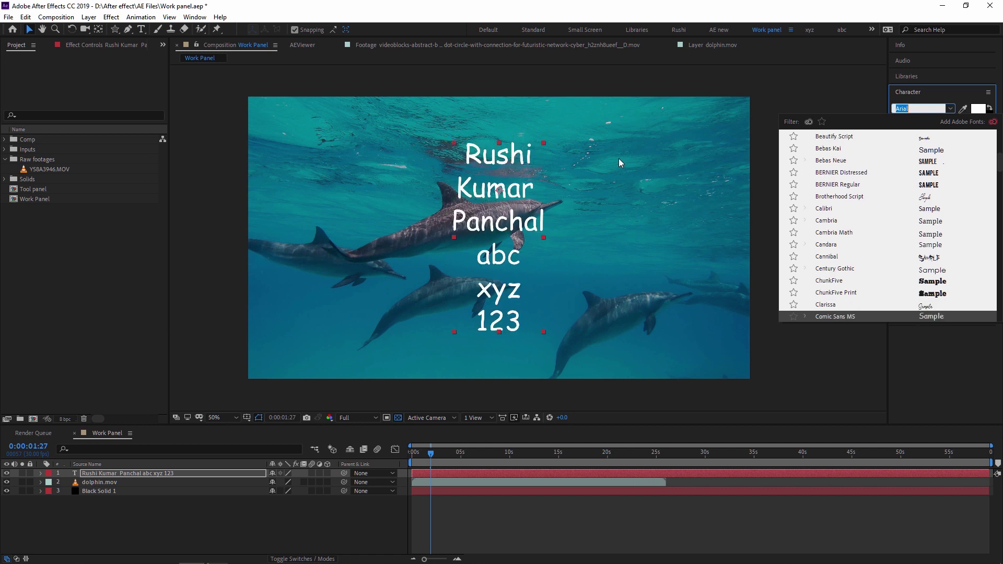
left_click(838, 245)
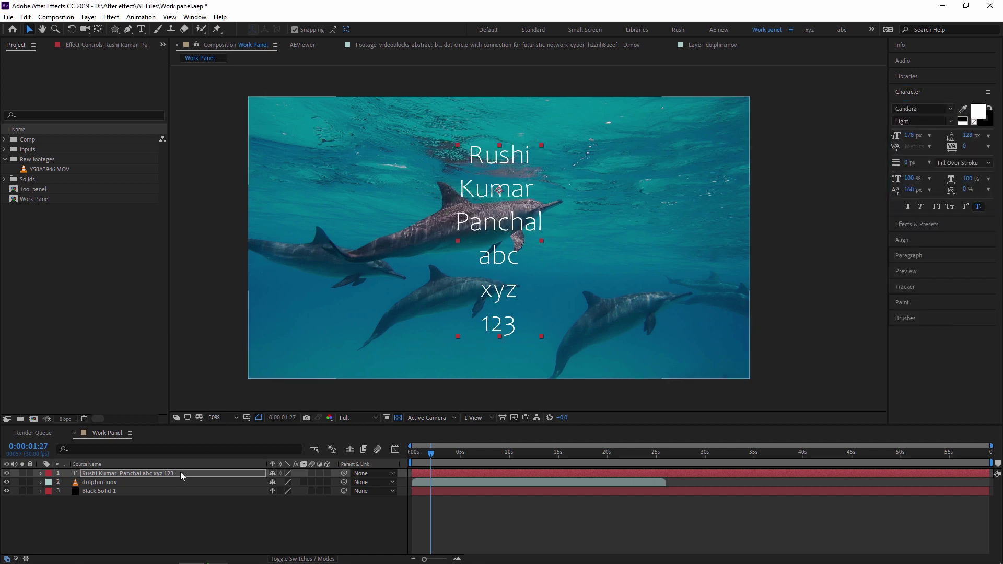
Preview fonts past Candara down to the Eras family and apply Eras Medium ITC
left_click(918, 109)
key("Down")
key("Down")
key("Down")
key("Down")
key("Down")
key("Down")
key("Down")
key("Down")
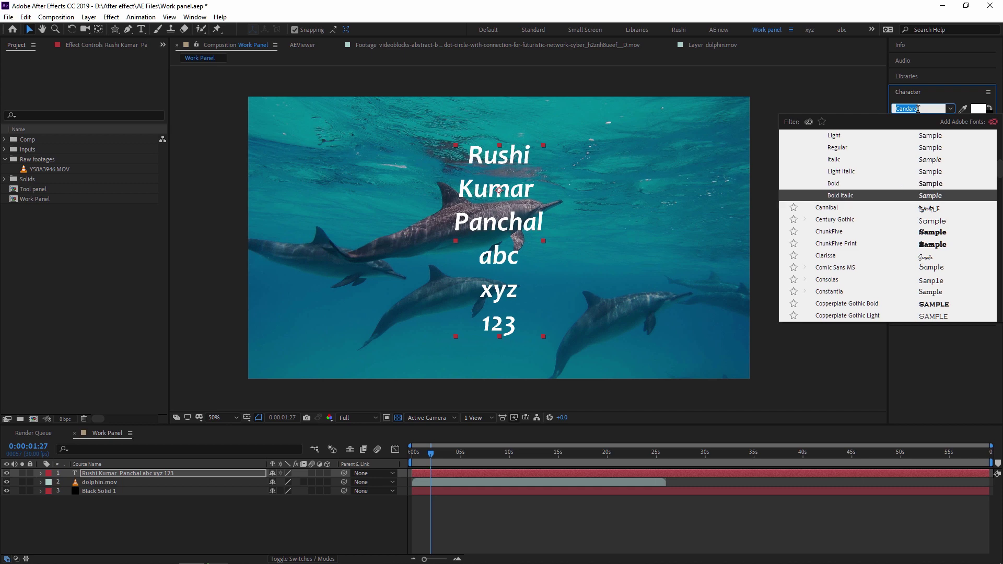
key("Down")
key("Down")
key("Down")
key("Down")
key("Down")
key("Down")
key("Down")
key("Down")
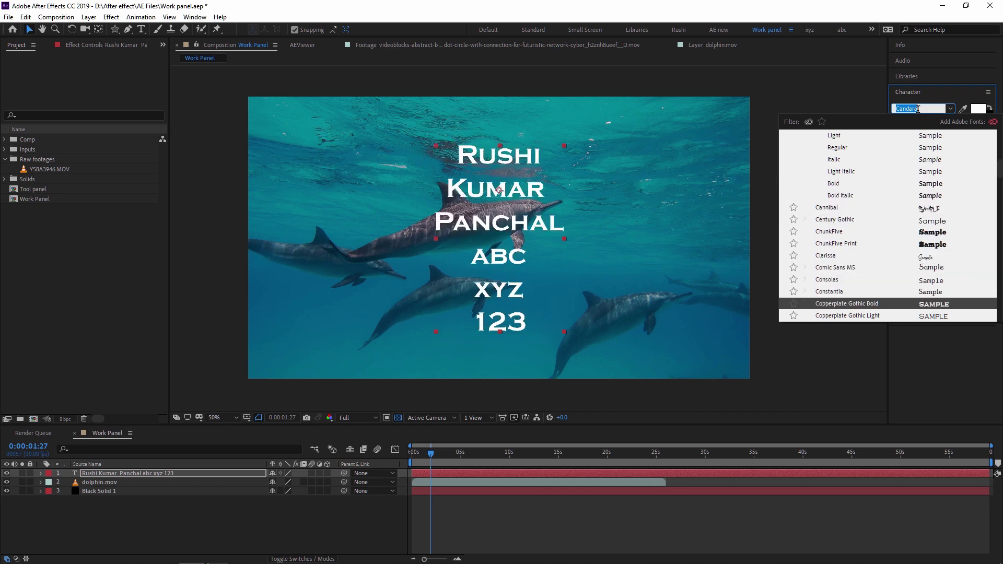
key("Down")
key("Down")
key("Down")
key("Down")
key("Down")
key("Down")
key("Down")
key("Down")
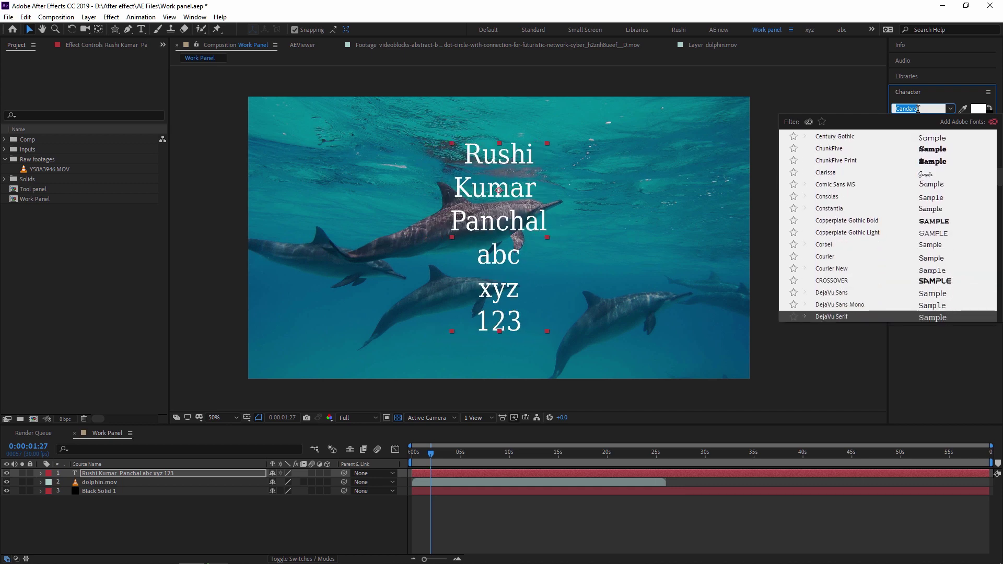
key("Down")
key("Down")
key("Down")
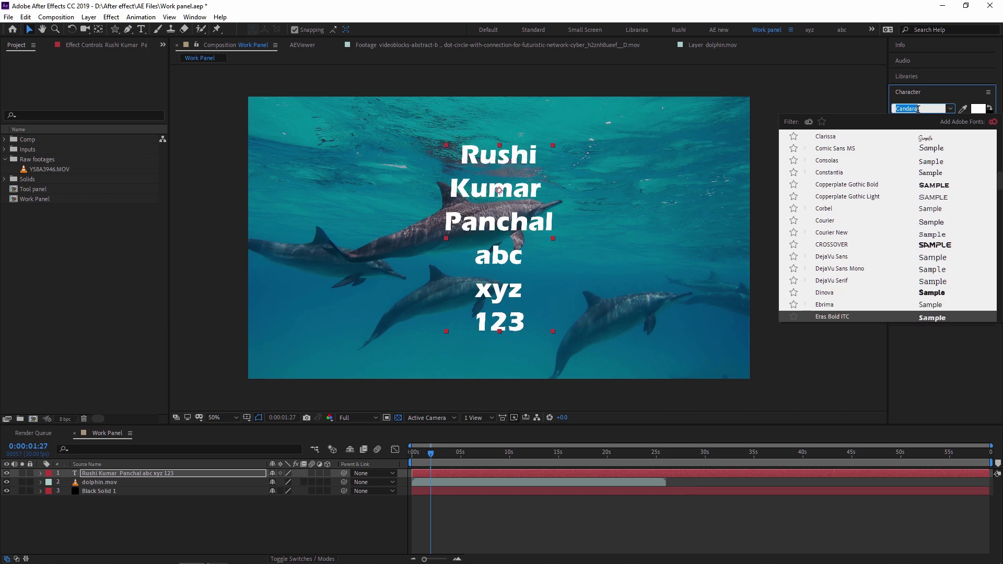
key("Down")
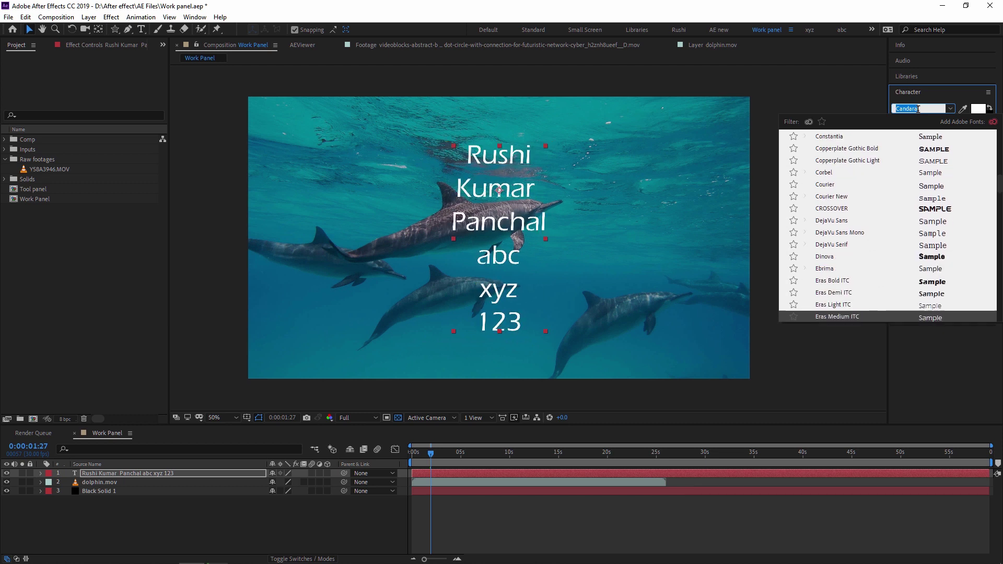
left_click(862, 316)
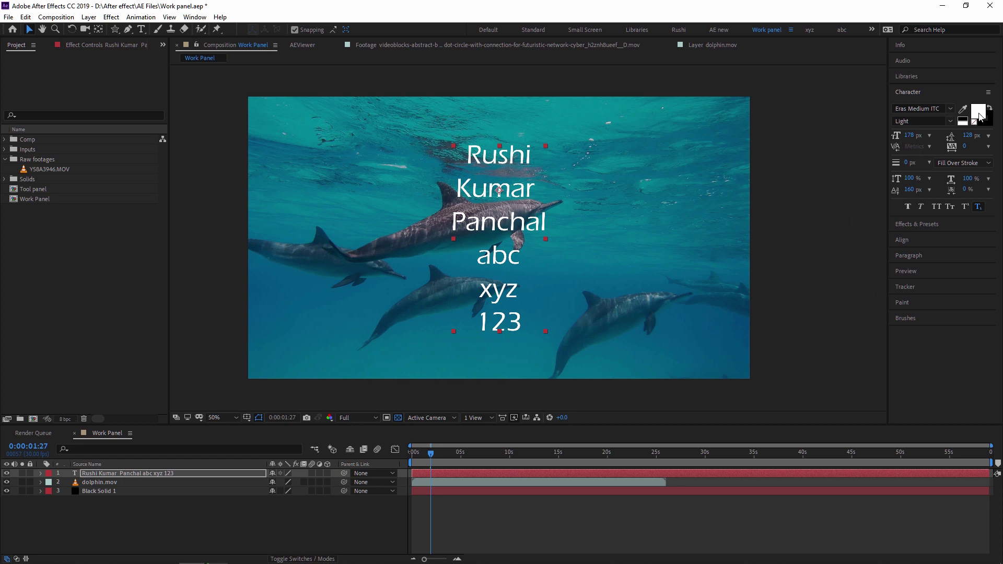
left_click(981, 116)
left_click(496, 320)
left_click_drag(462, 245, 538, 224)
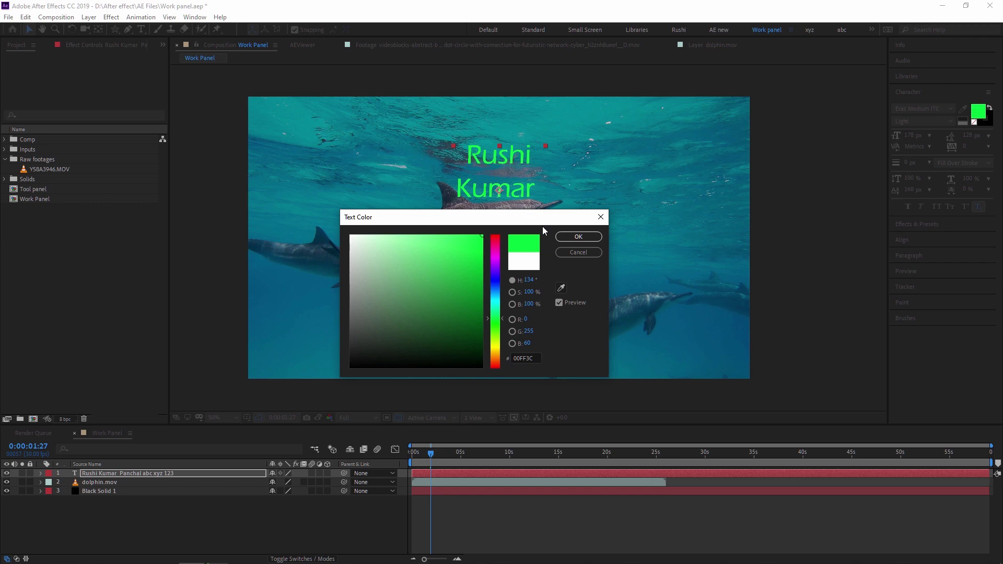
left_click(579, 237)
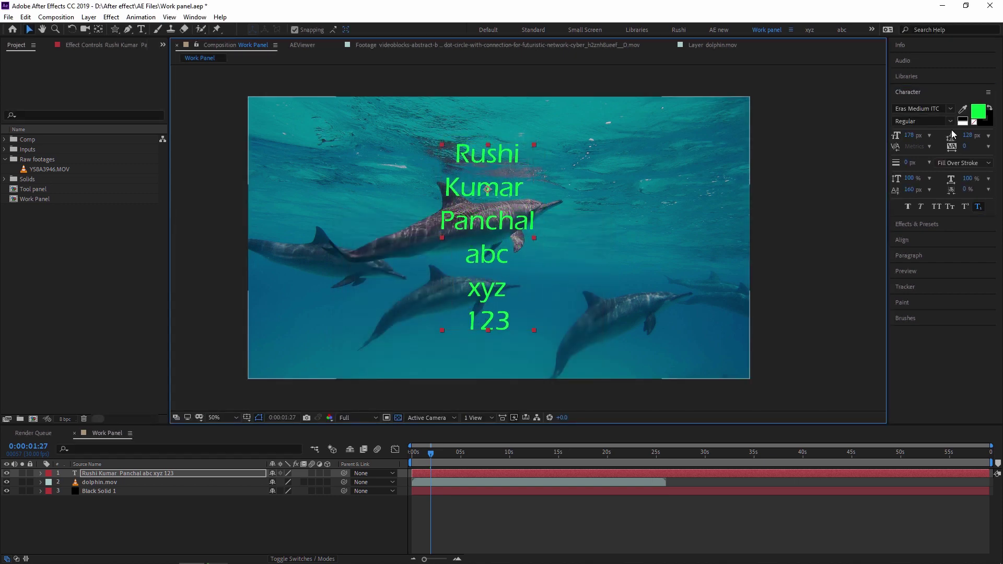
left_click(979, 115)
left_click_drag(504, 218, 777, 145)
left_click(754, 293)
mouse_move(763, 258)
left_mouse_down()
mouse_move(765, 191)
mouse_move(757, 273)
mouse_move(764, 245)
left_mouse_up()
left_click(623, 162)
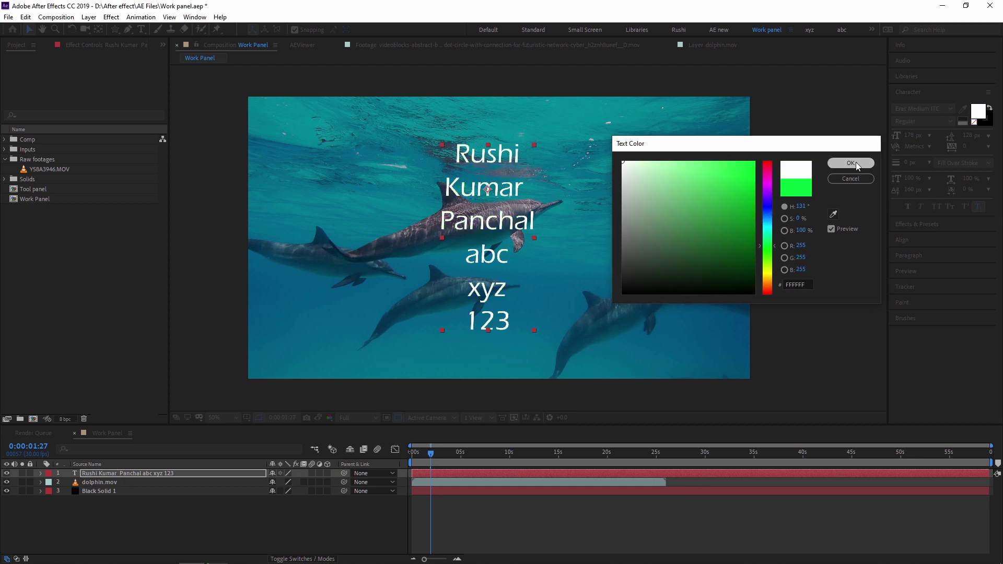
left_click(851, 163)
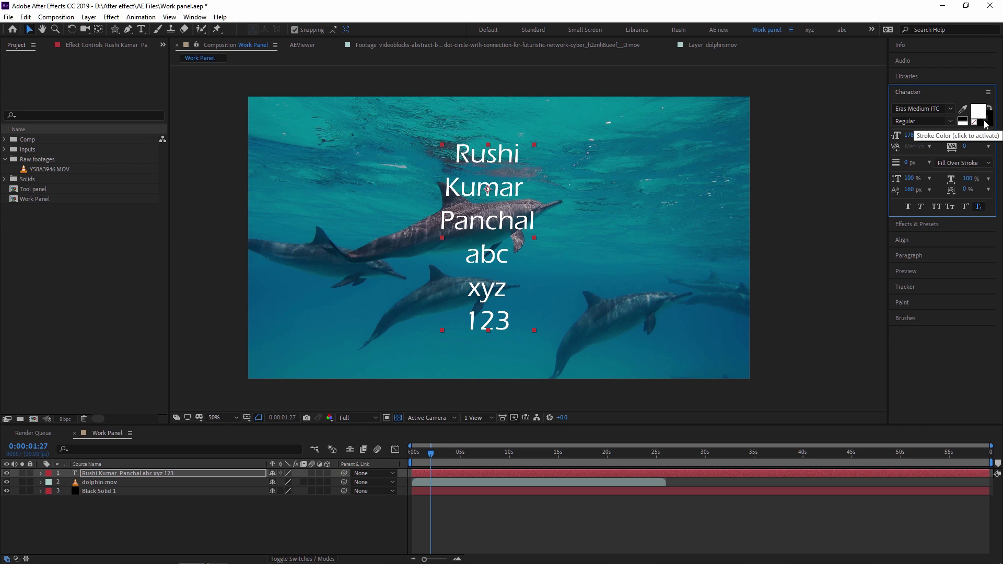
Set the text stroke colour to black and nudge the text block slightly right
left_click(987, 124)
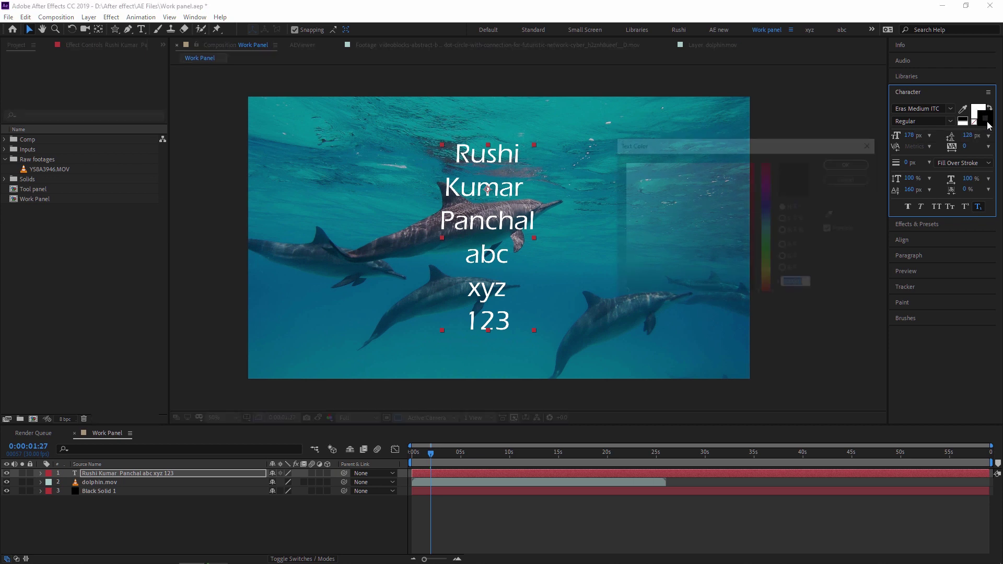
left_click(851, 164)
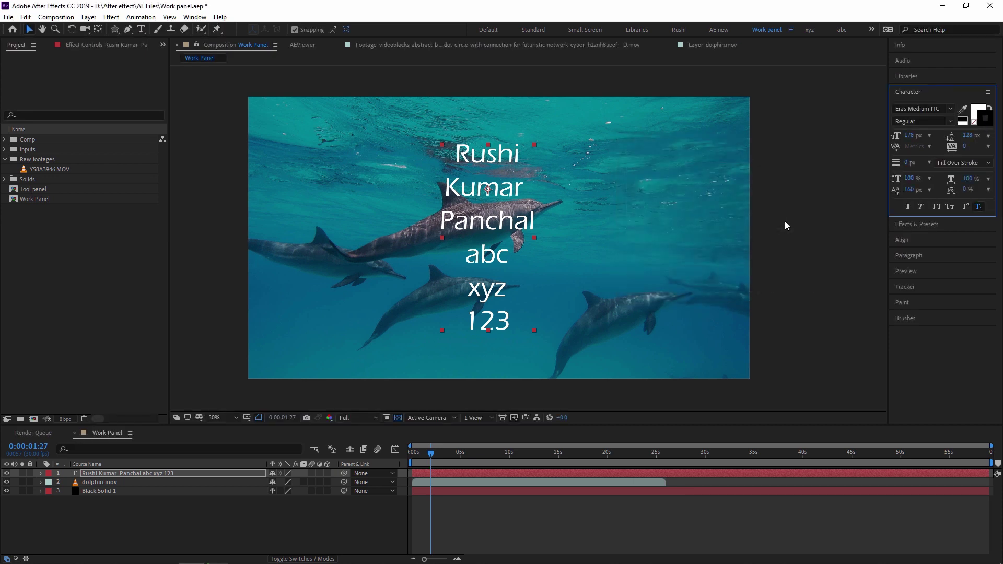
left_click_drag(497, 231, 507, 232)
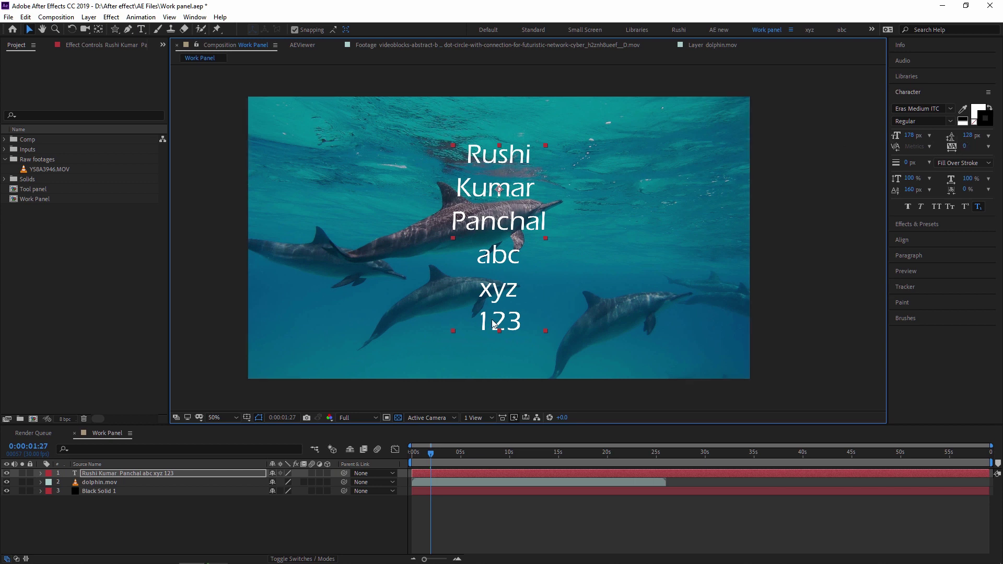
Adjust the Leading value until the line spacing is 110 px, recentring the block
left_click_drag(971, 136, 676, 227)
left_click(522, 256)
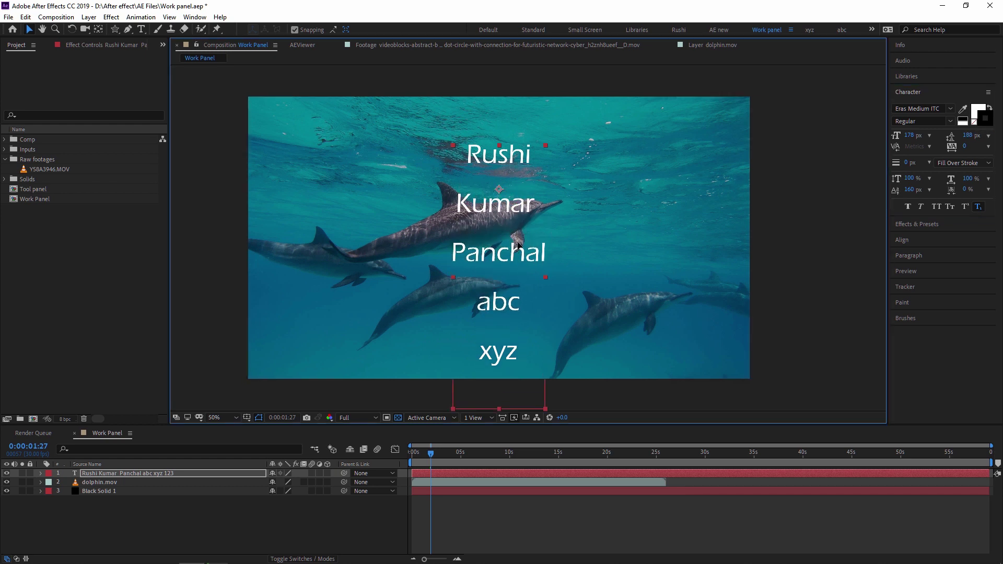
left_click_drag(968, 135, 929, 137)
left_click_drag(509, 166, 506, 212)
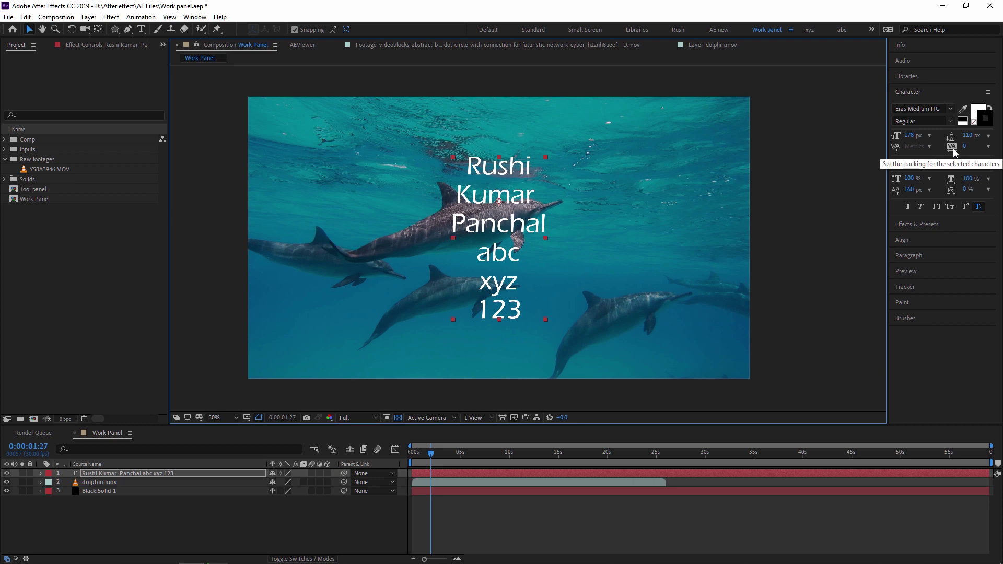
Spread the letters of the text's first line widely apart with tracking
double_click(494, 169)
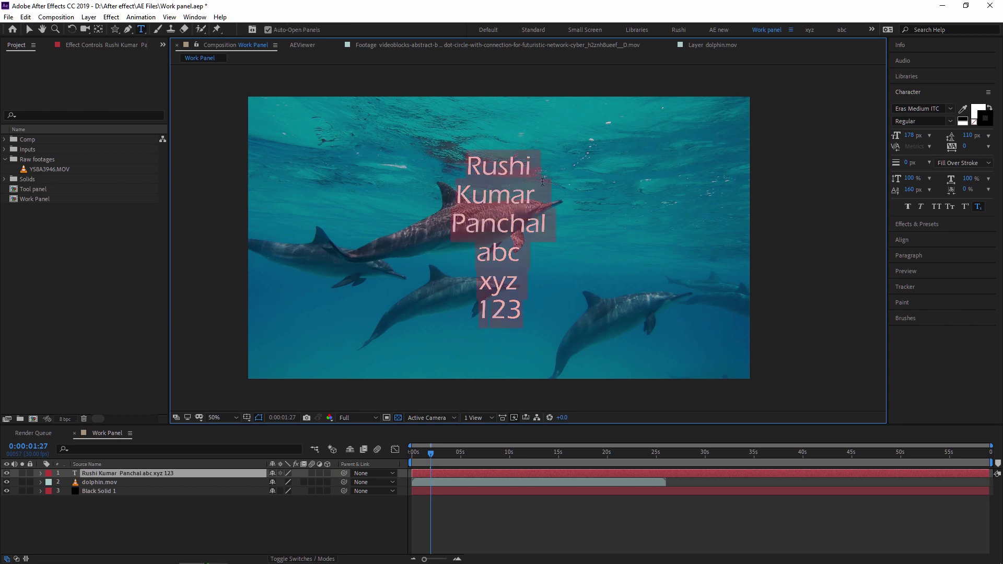
left_click_drag(471, 166, 531, 168)
left_click_drag(963, 147, 999, 148)
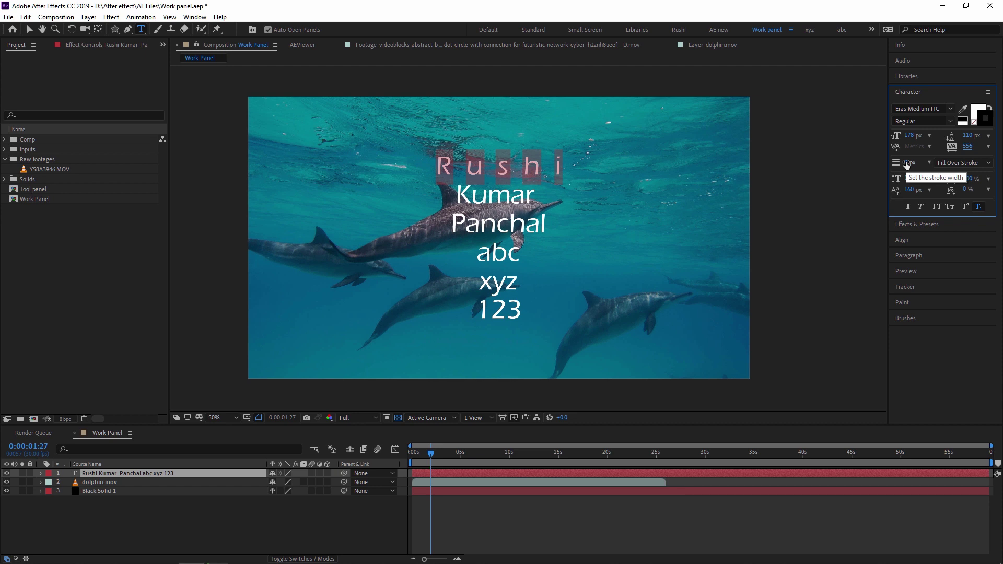
Give the whole text layer a 15 px outline
left_click(292, 521)
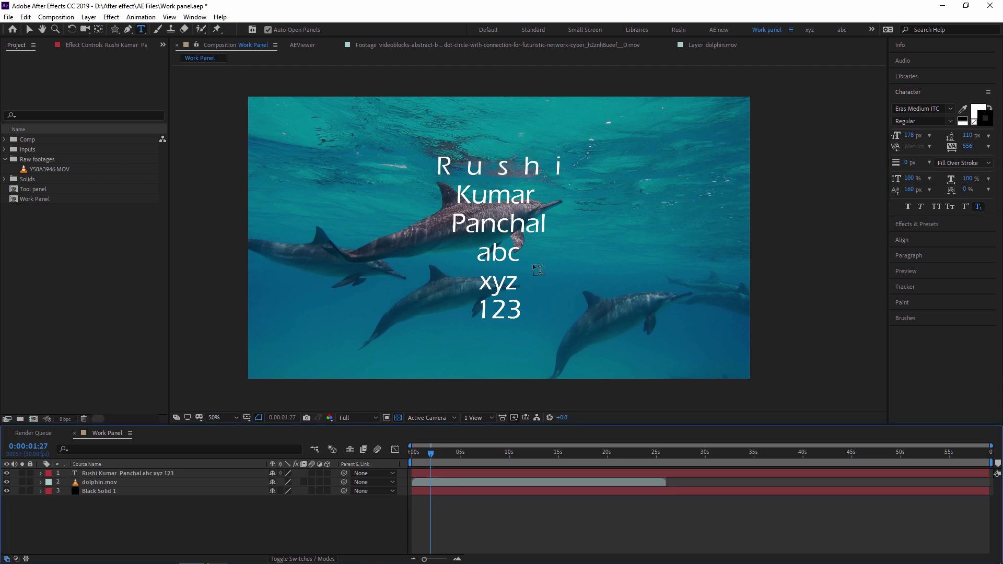
left_click(149, 473)
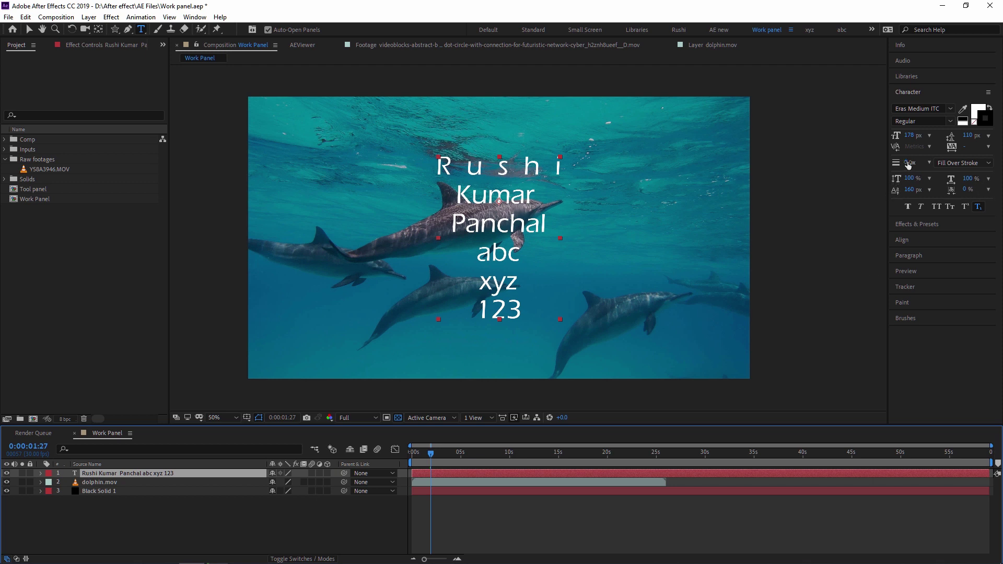
mouse_move(909, 164)
left_mouse_down()
mouse_move(988, 160)
mouse_move(910, 162)
left_mouse_up()
Set the Character panel stroke width to 8 px
type("8")
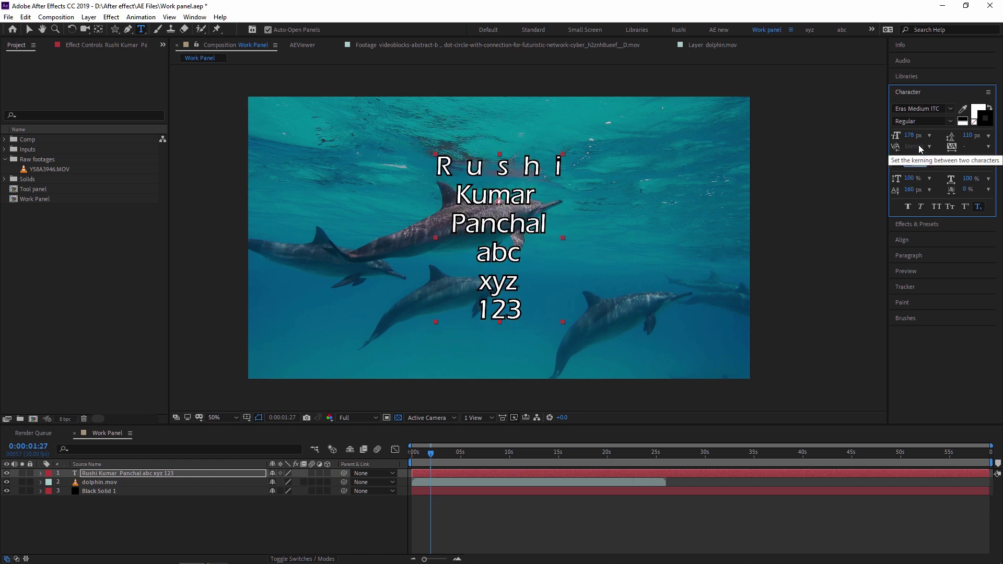
key("Return")
scroll(501, 212, "up", 3)
scroll(501, 213, "down", 1)
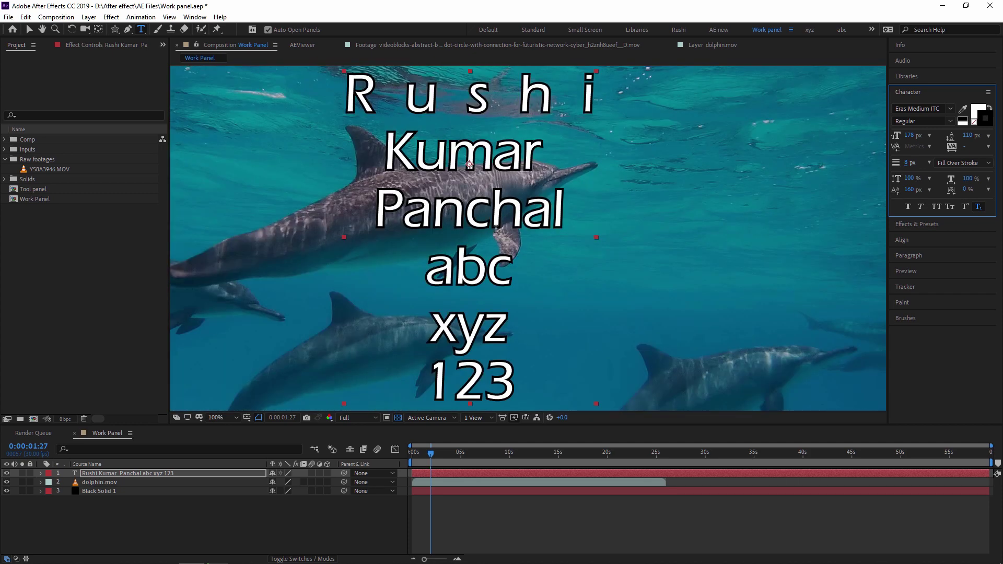
scroll(491, 230, "down", 1)
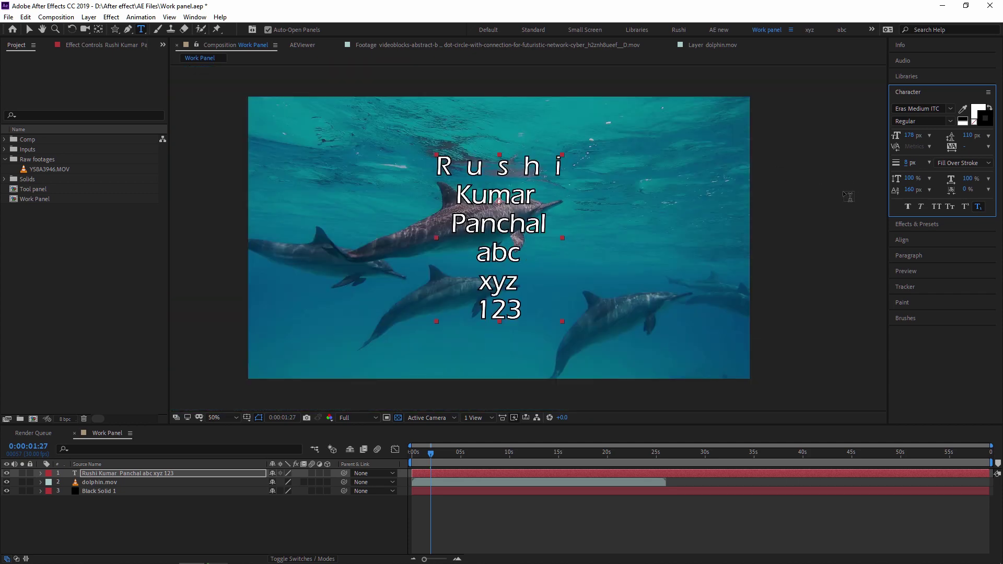
left_click(952, 161)
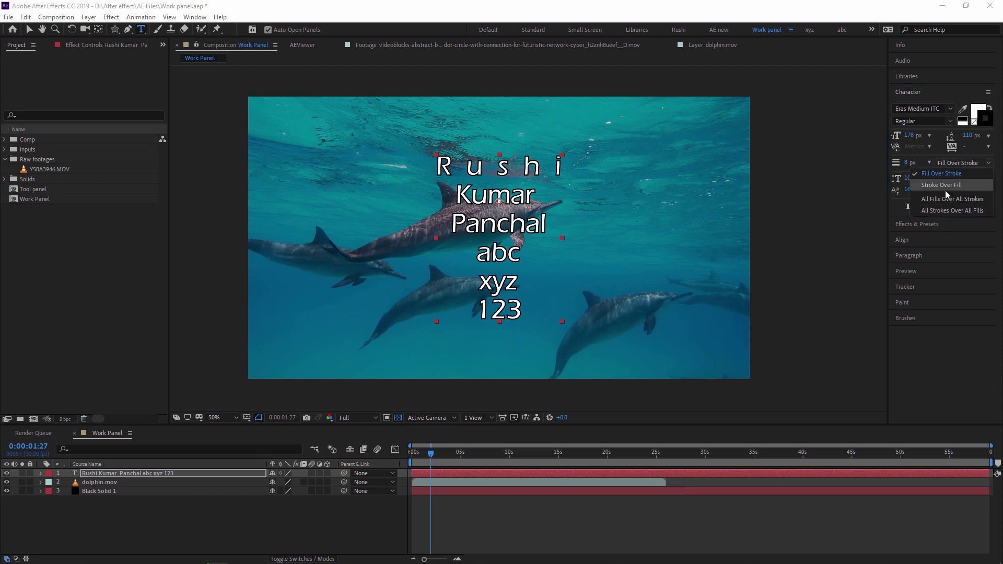
left_click(963, 164)
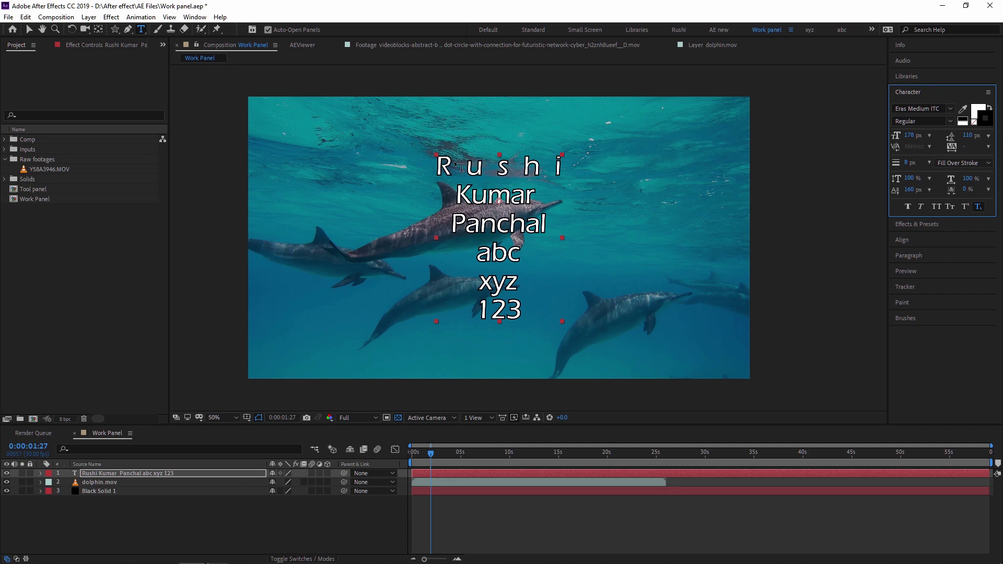
key("period")
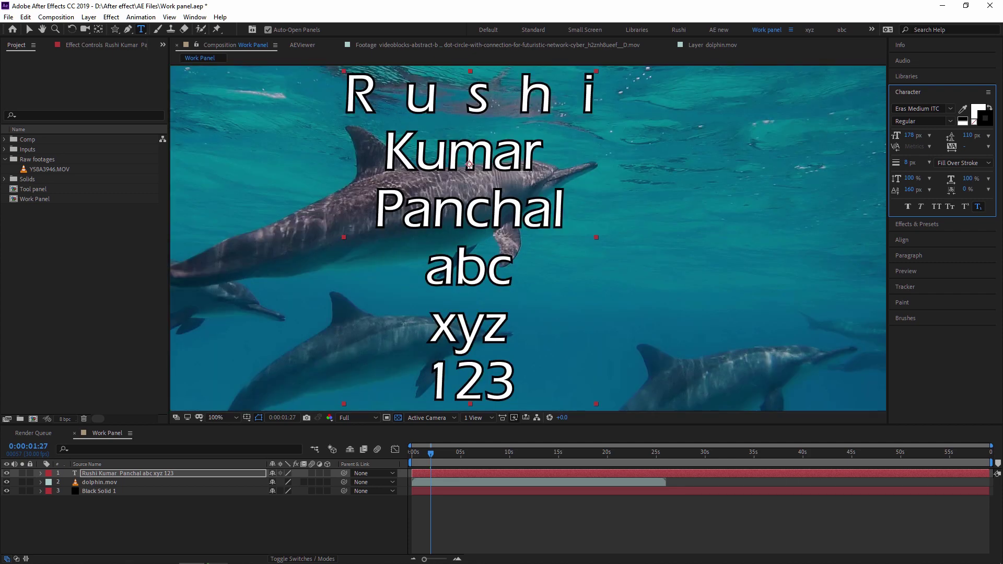
left_click(959, 163)
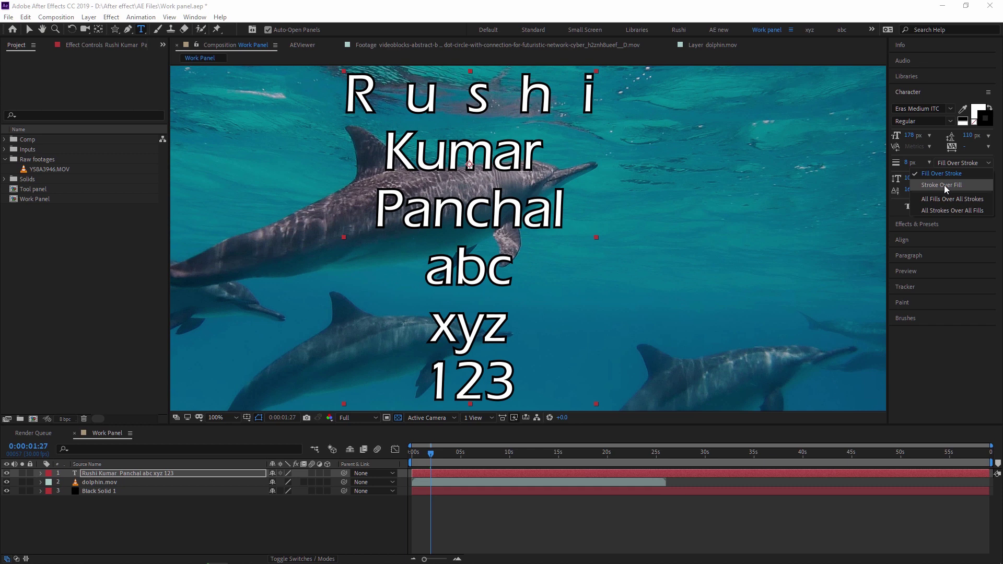
left_click(945, 184)
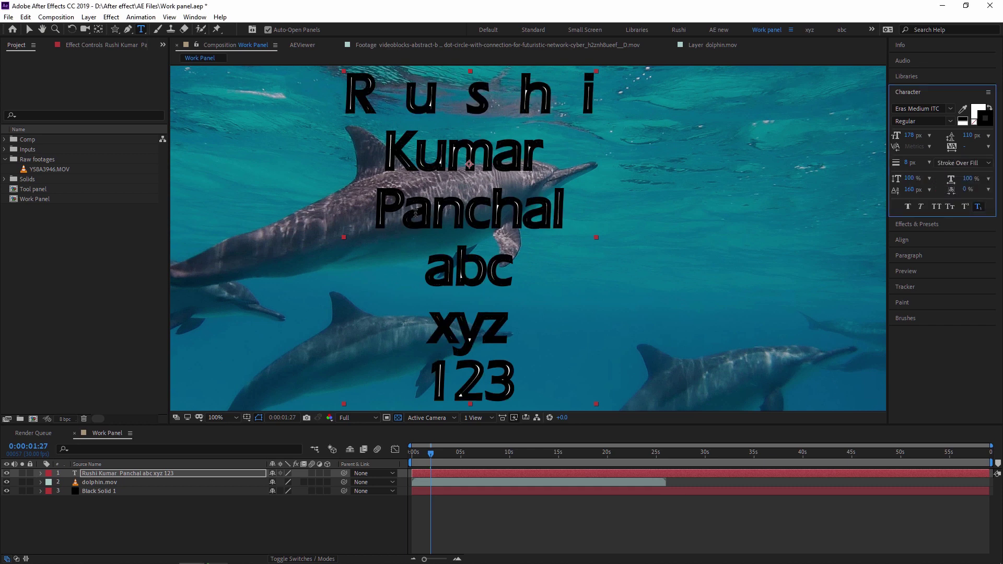
left_click(958, 163)
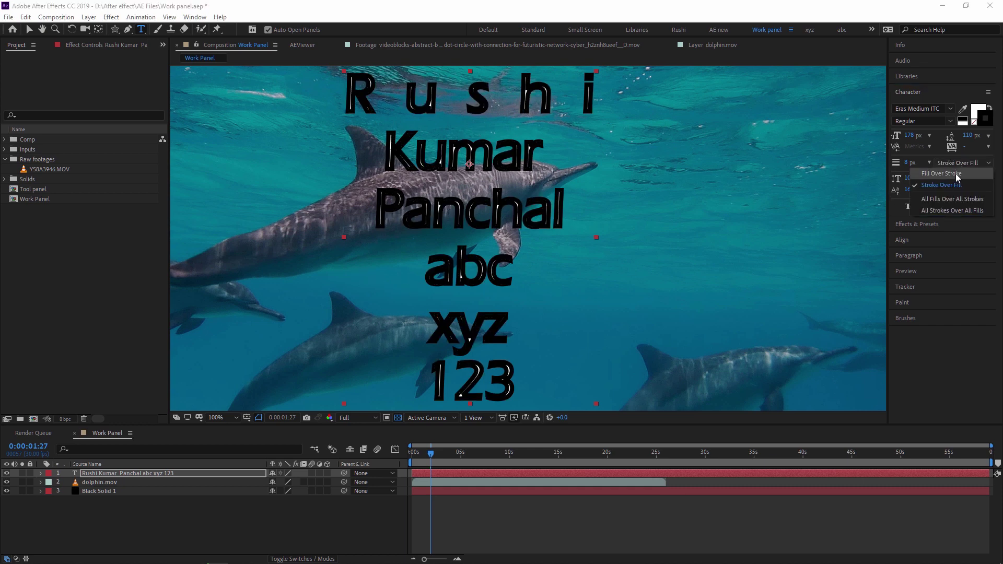
left_click(955, 174)
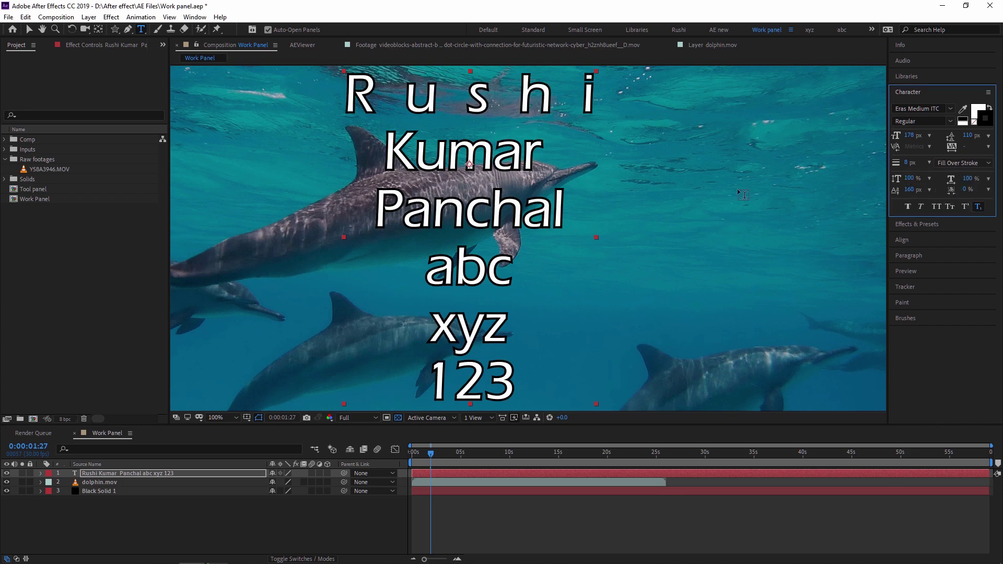
key("comma")
left_click(109, 473)
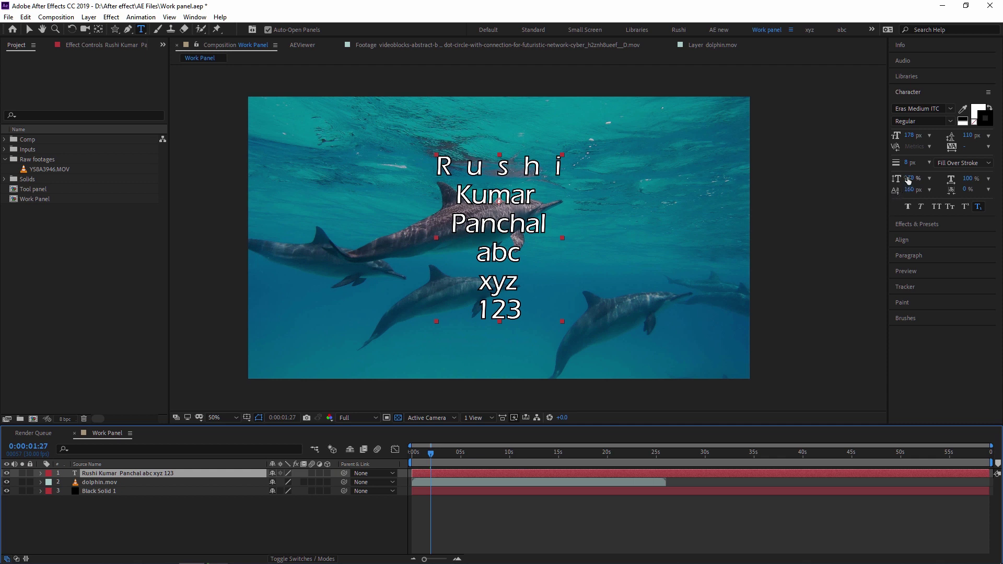
left_click_drag(909, 179, 1002, 182)
key("ctrl+z")
key("ctrl+z")
key("ctrl+z")
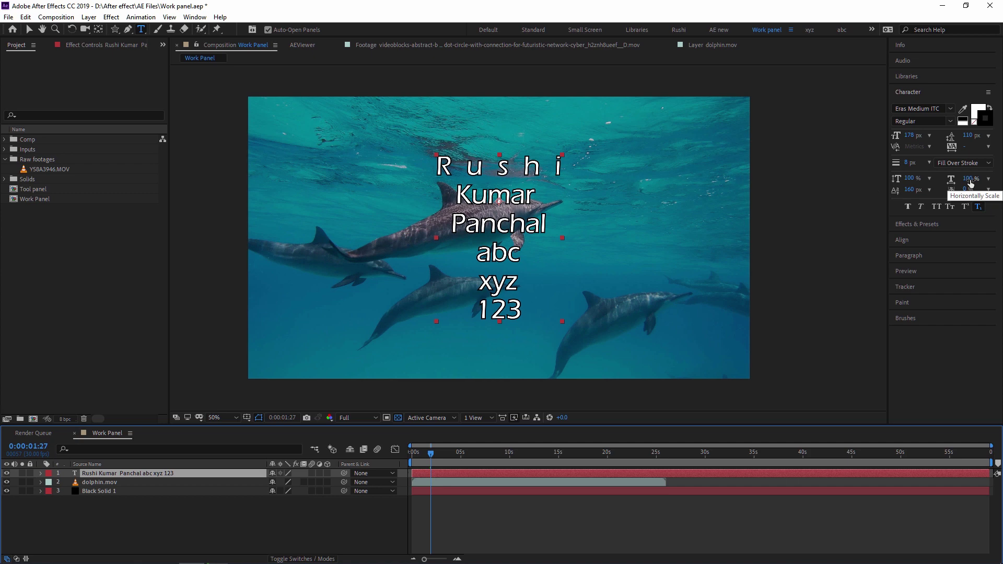
left_click_drag(969, 182, 998, 180)
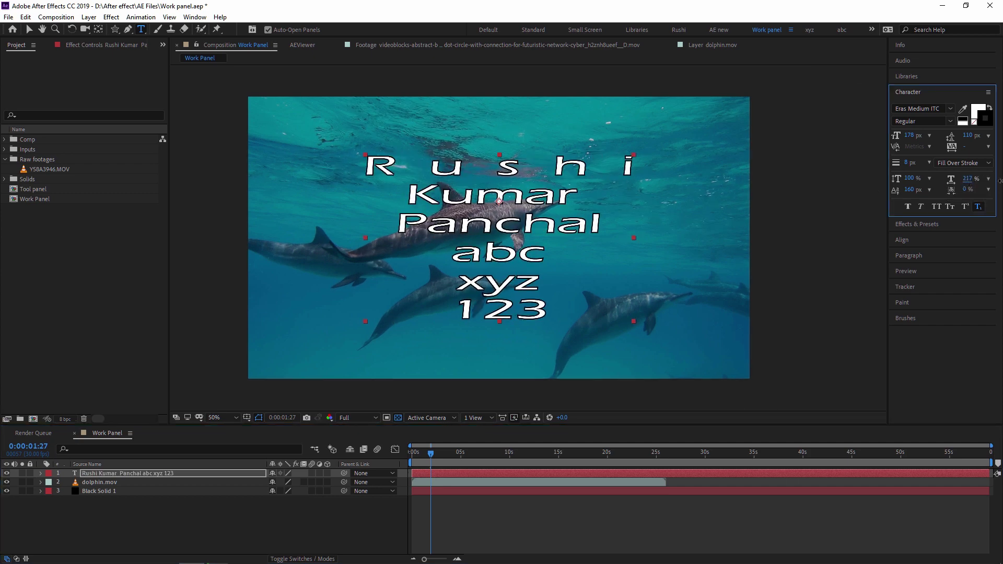
key("ctrl+z")
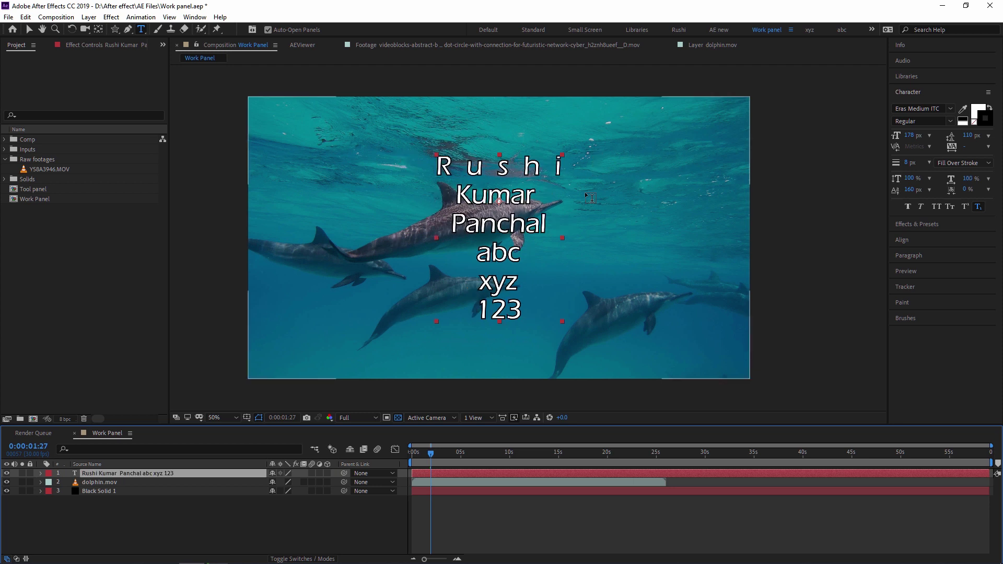
left_click_drag(459, 191, 536, 196)
left_click_drag(910, 179, 998, 184)
key("ctrl+z")
key("ctrl+z")
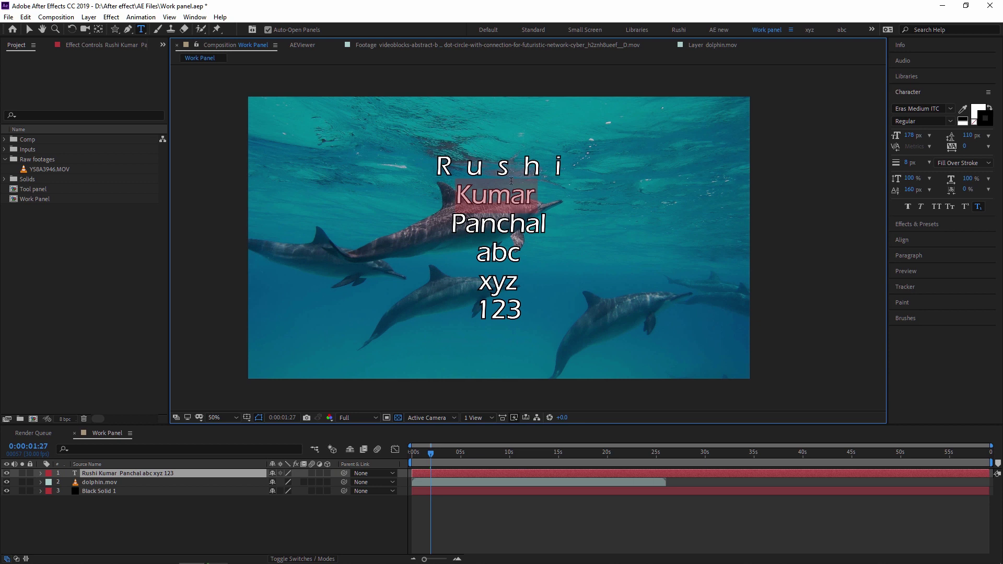
double_click(558, 166)
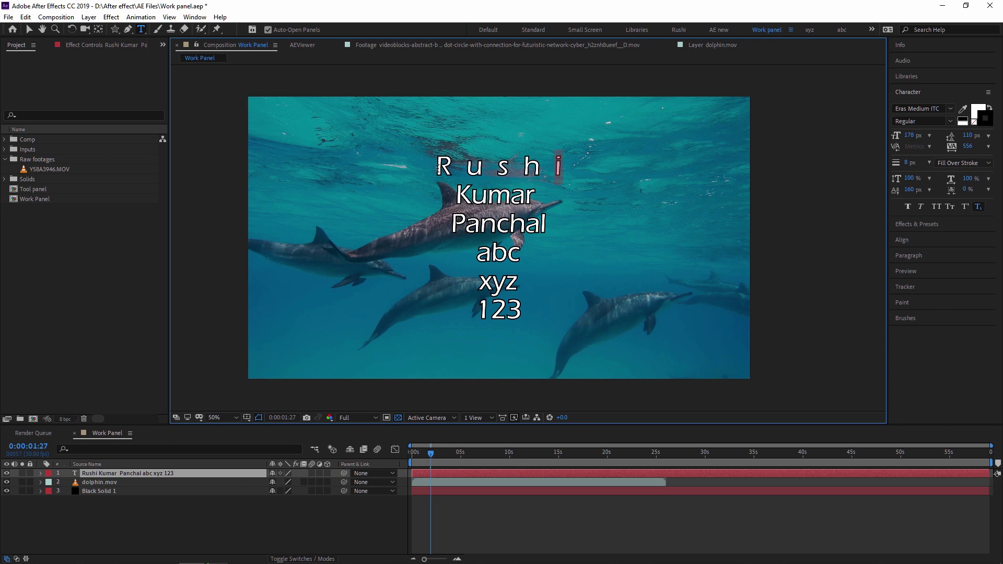
double_click(439, 166)
left_click_drag(909, 178, 999, 187)
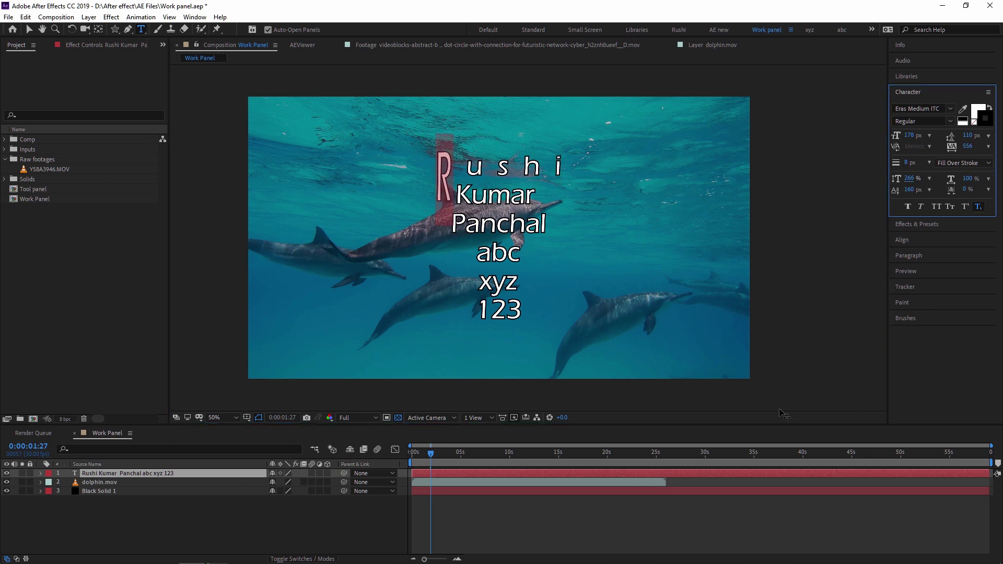
left_click(113, 474)
key("ctrl+z")
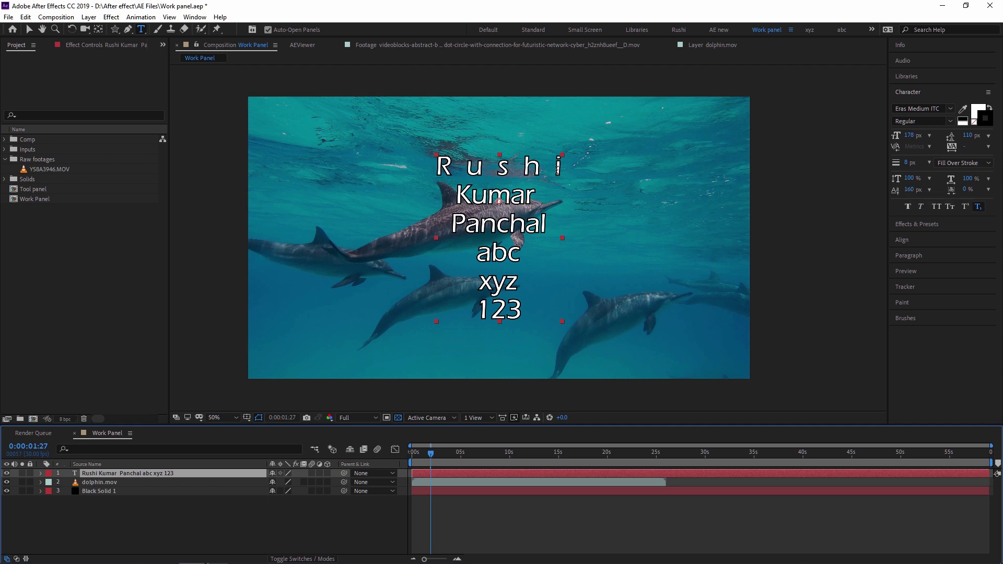
left_click_drag(439, 167, 447, 168)
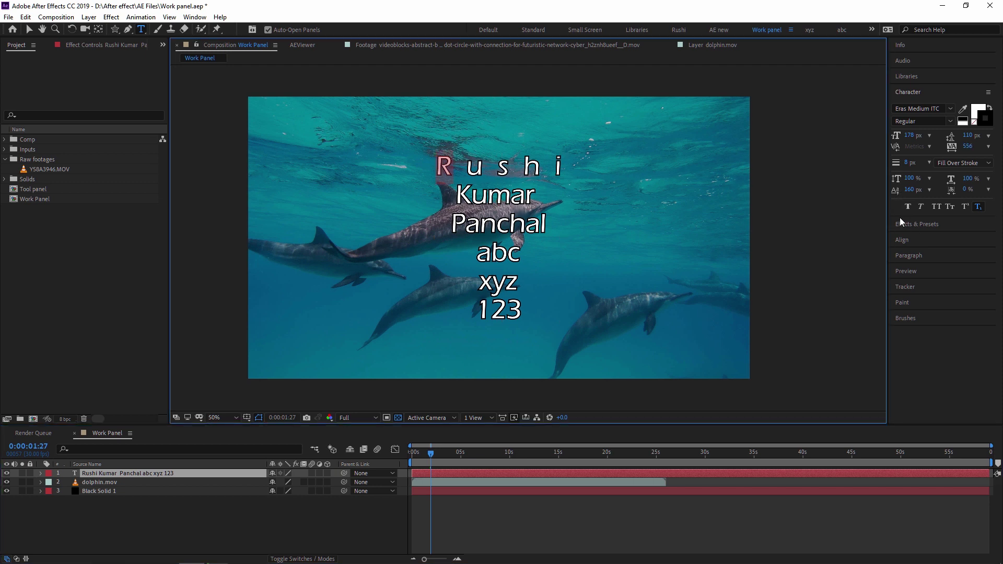
left_click_drag(908, 189, 977, 264)
Try Faux Bold and Faux Italic on the text, then turn both back off
left_click(124, 519)
left_click(129, 472)
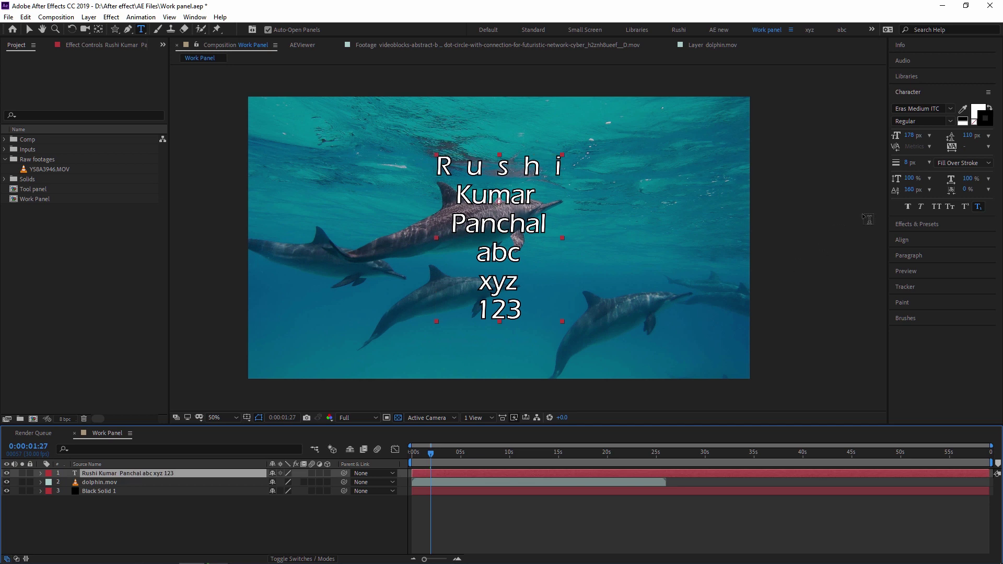
left_click(908, 207)
left_click(908, 207)
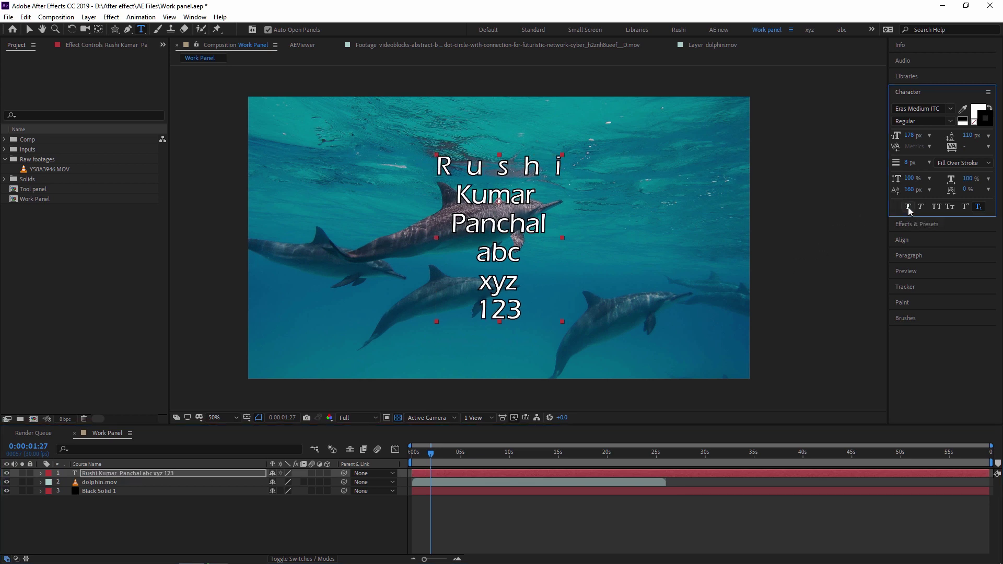
left_click(920, 207)
left_click(922, 207)
Try All Caps and revert to mixed case, then turn Subscript off
left_click(102, 473)
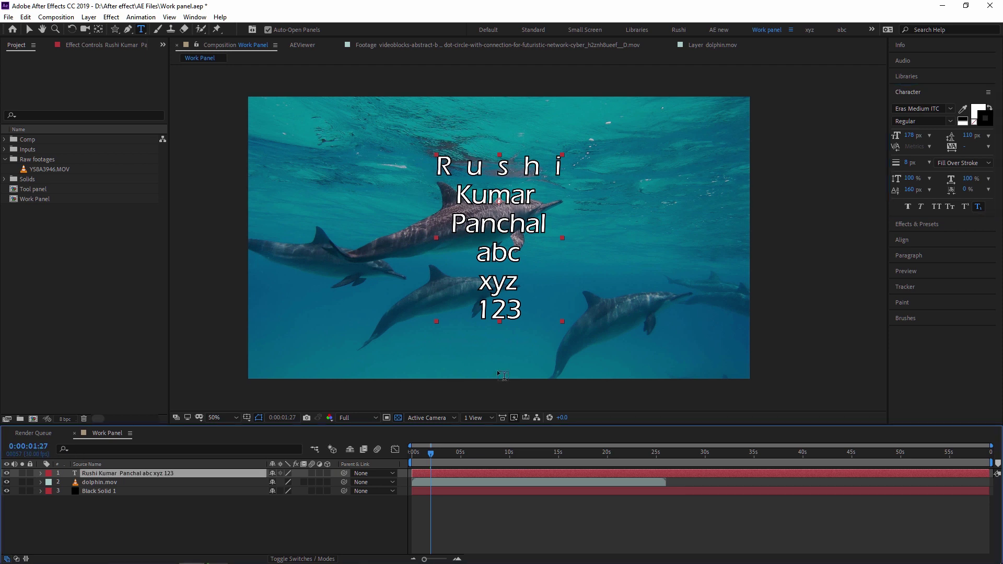
left_click(936, 207)
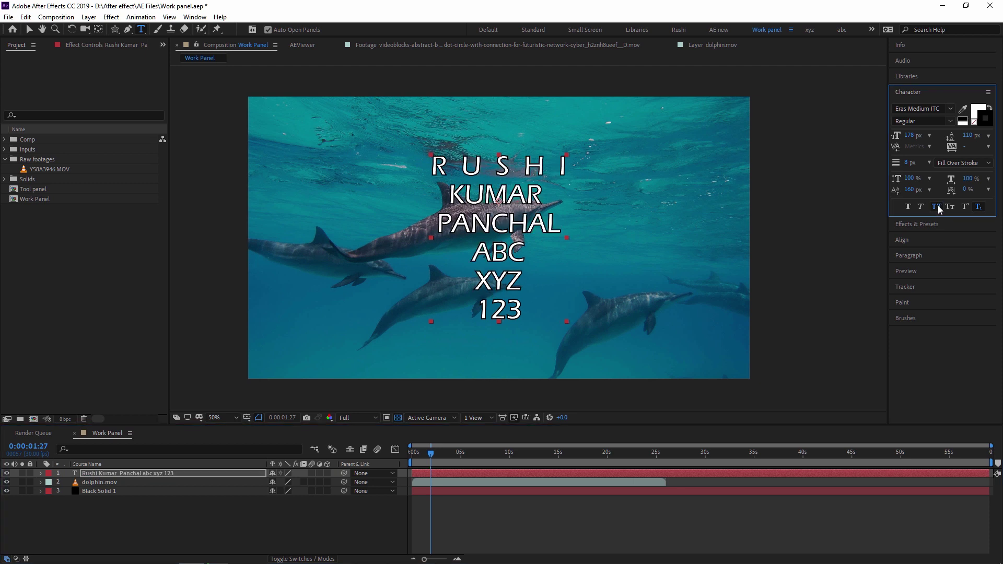
left_click(936, 206)
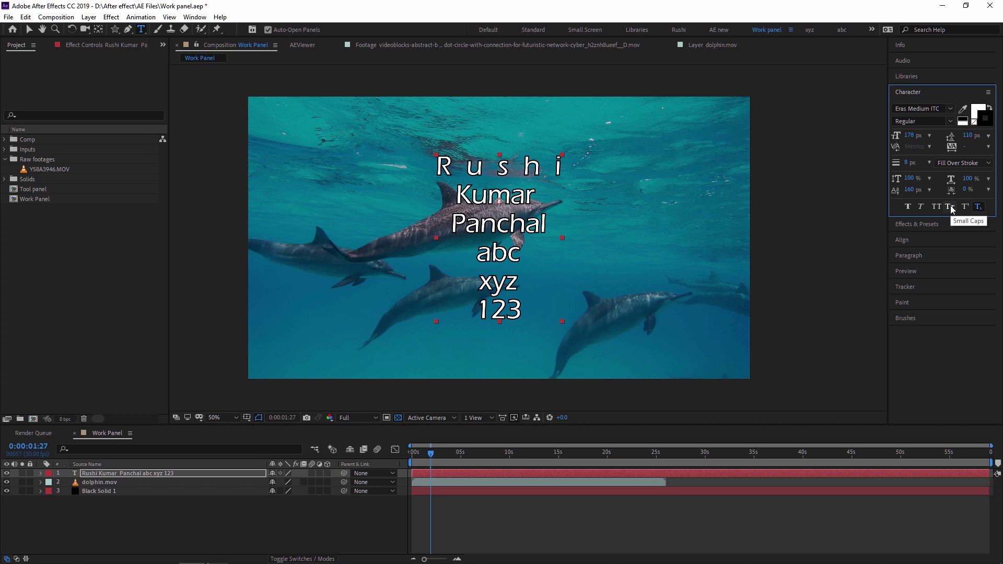
left_click(977, 207)
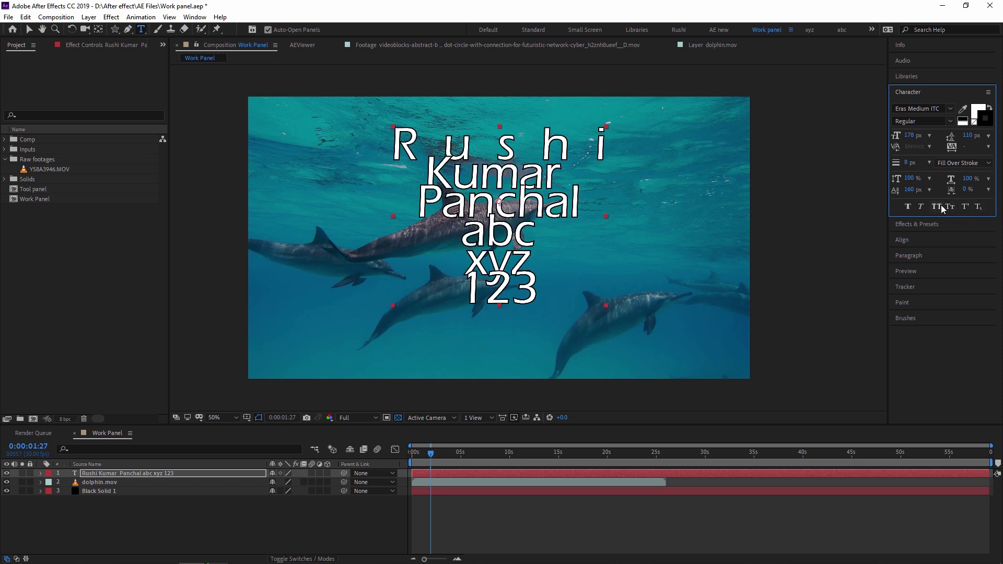
left_click(105, 474)
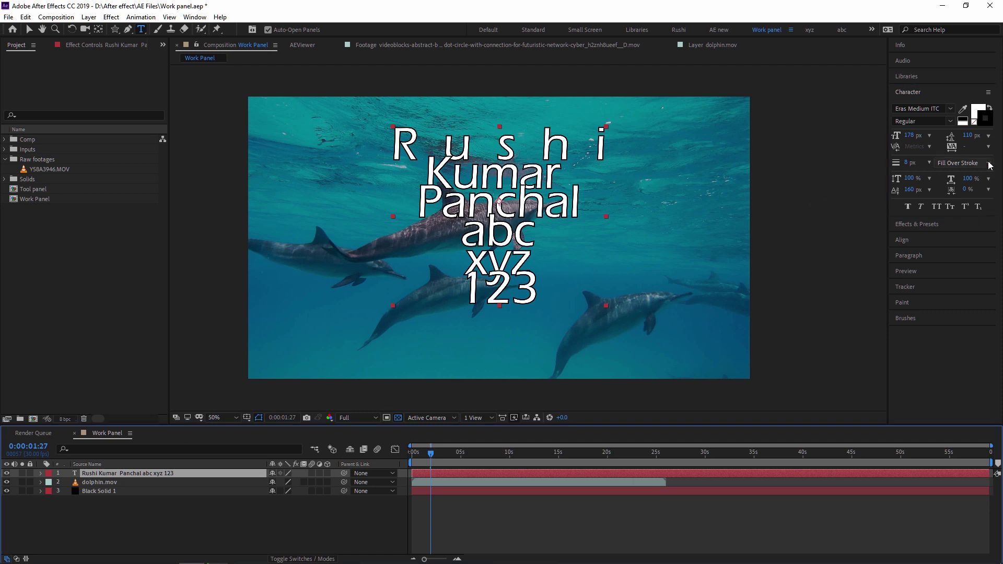
Set leading to 166 px and font size to 110 px, then move the text block higher
left_click_drag(968, 135, 997, 135)
left_click_drag(908, 137, 873, 136)
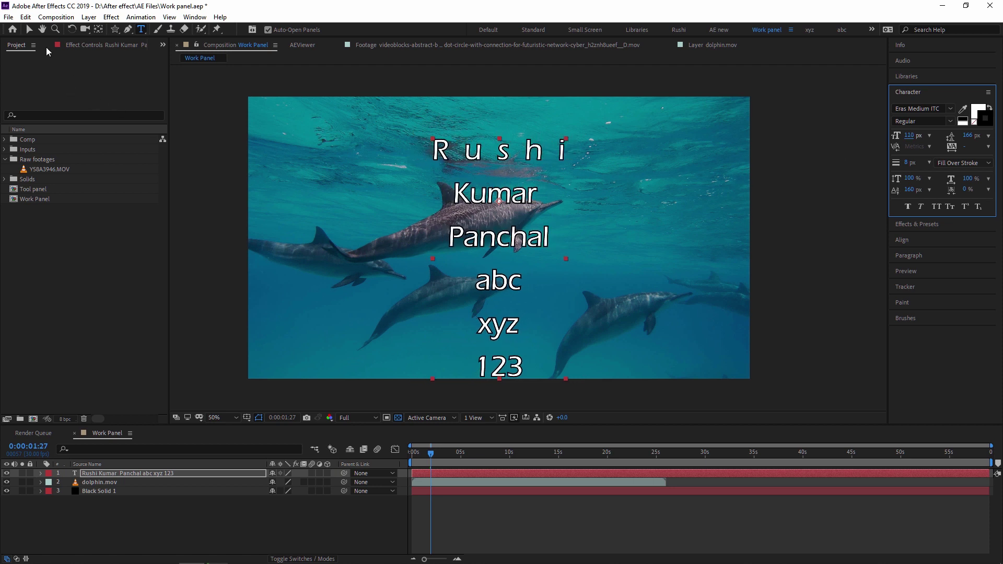
left_click(29, 29)
left_click_drag(545, 249, 545, 226)
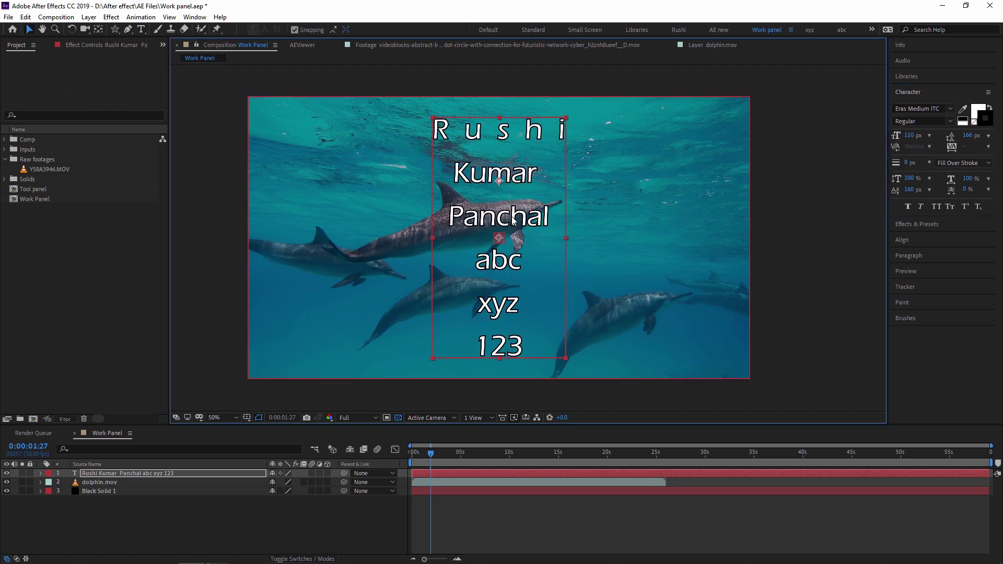
left_click(119, 475)
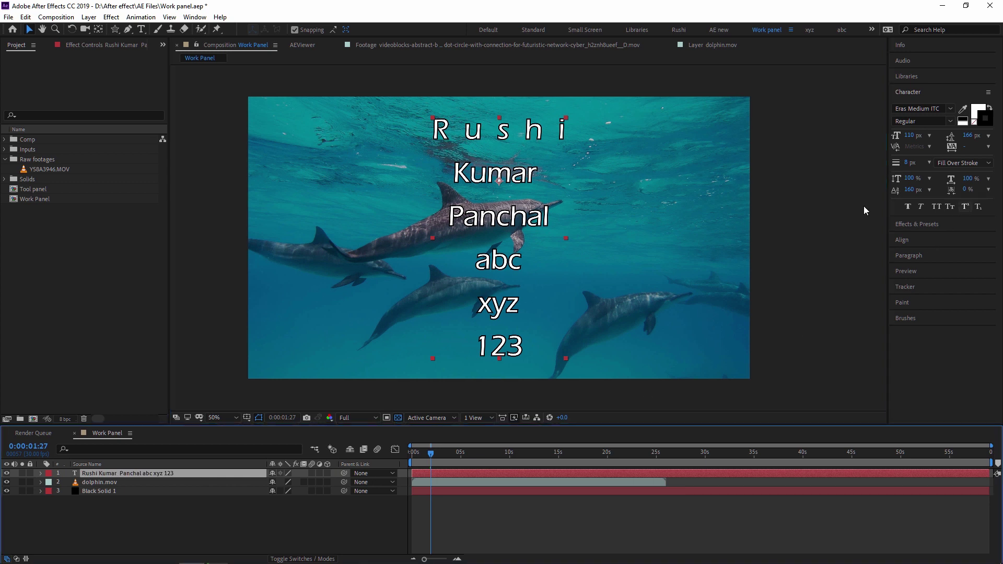
Replace '123' on the last line with 'a2 + b2 + c2'
double_click(503, 349)
left_click(528, 350)
key("BackSpace")
key("BackSpace")
key("BackSpace")
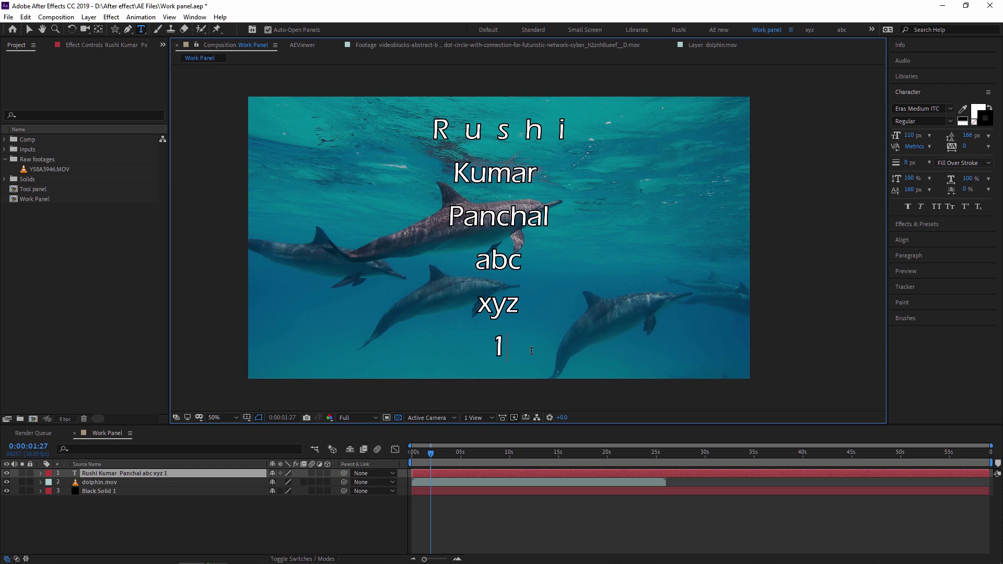
type("a2 +b2 +c2")
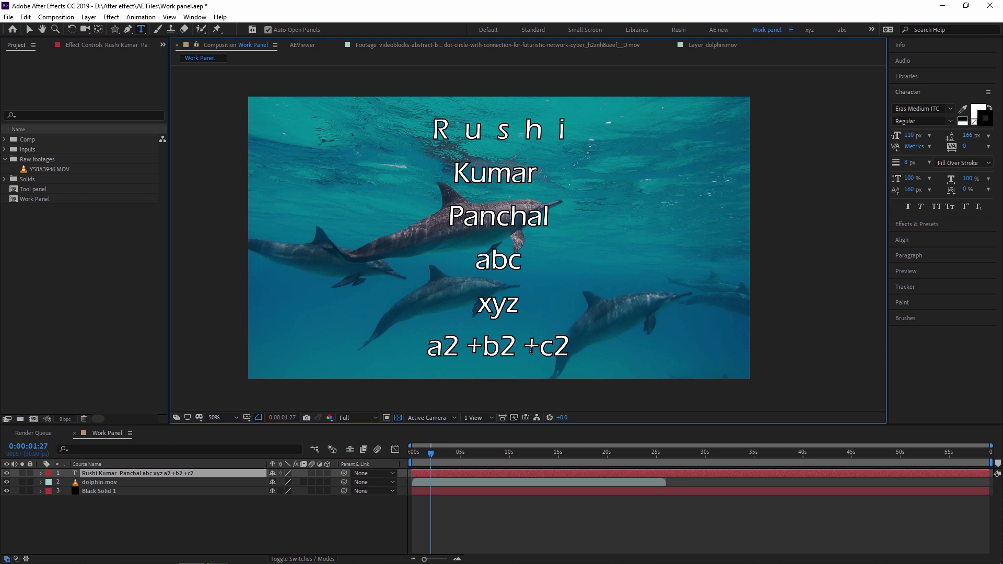
left_click(531, 351)
key("Left")
key("Left")
key("Left")
key("Left")
key("Left")
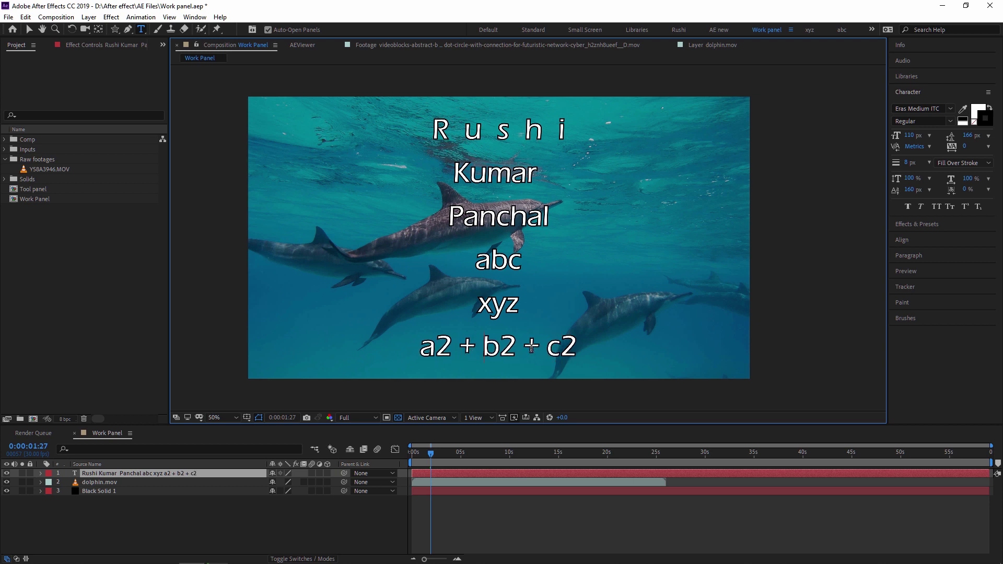
left_click(29, 30)
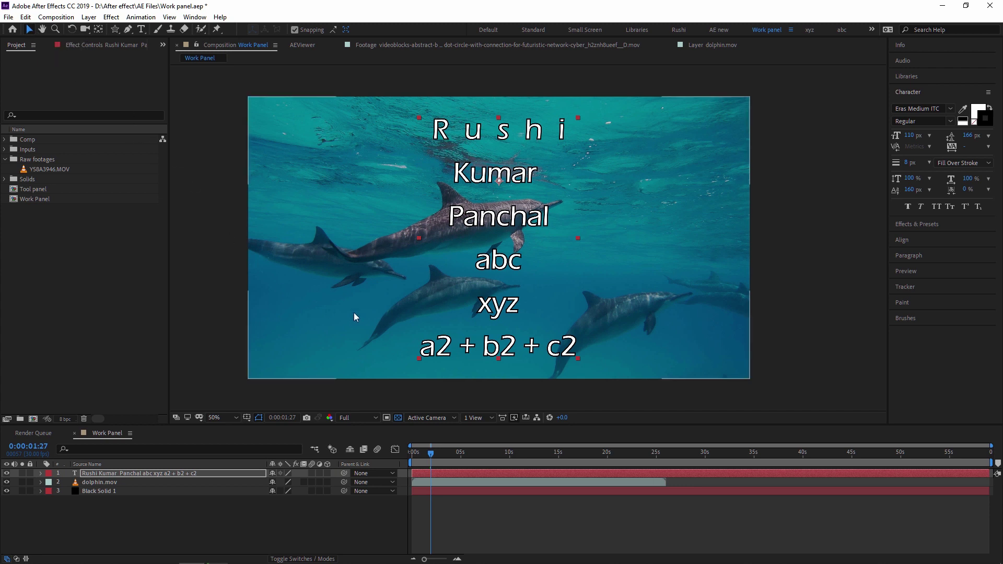
Re-enter the text and select the 2 after a
double_click(445, 351)
left_click(447, 349)
left_click_drag(447, 348, 449, 349)
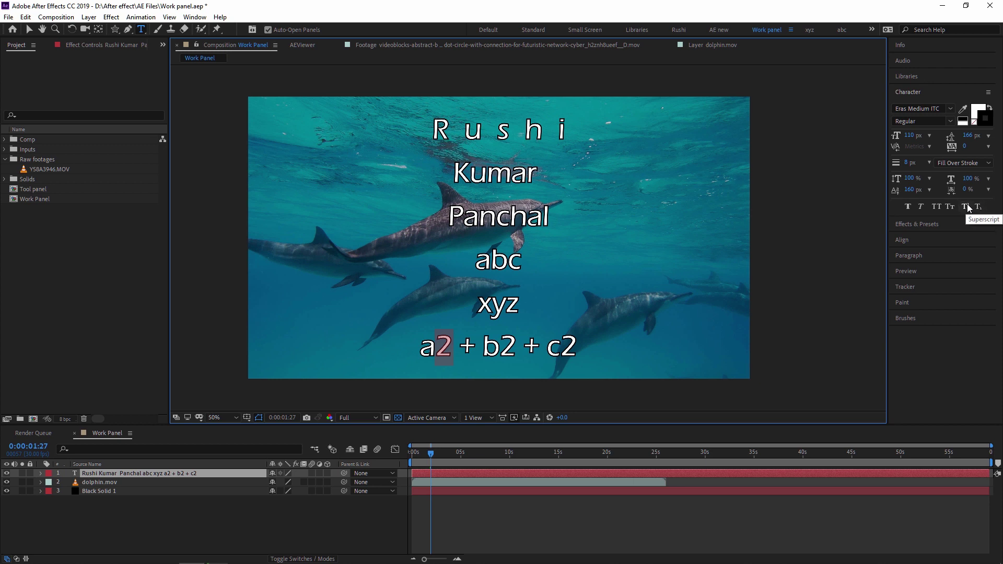
Make the 2s after a, b and c superscript
left_click(967, 207)
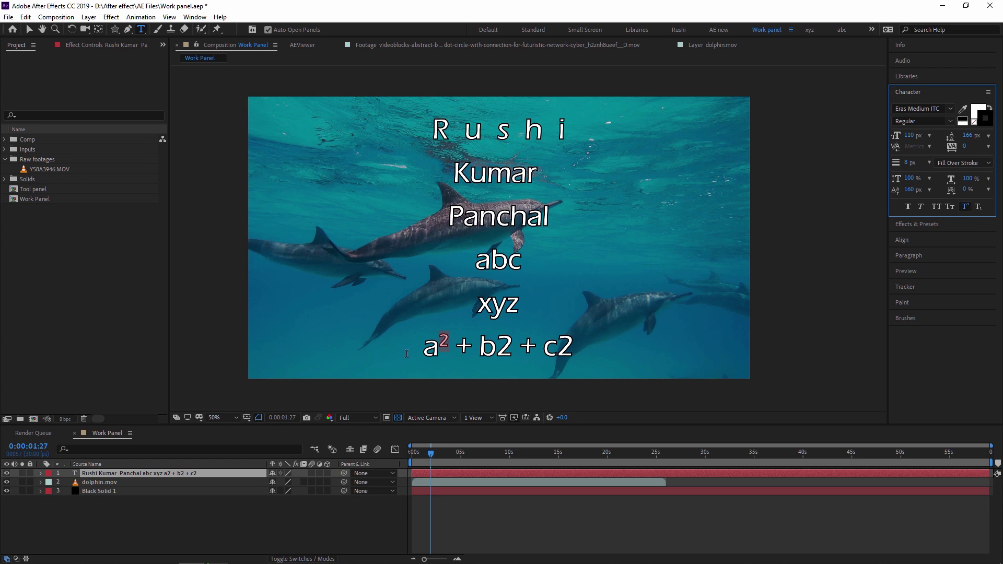
left_click_drag(495, 347, 570, 347)
left_click(966, 207)
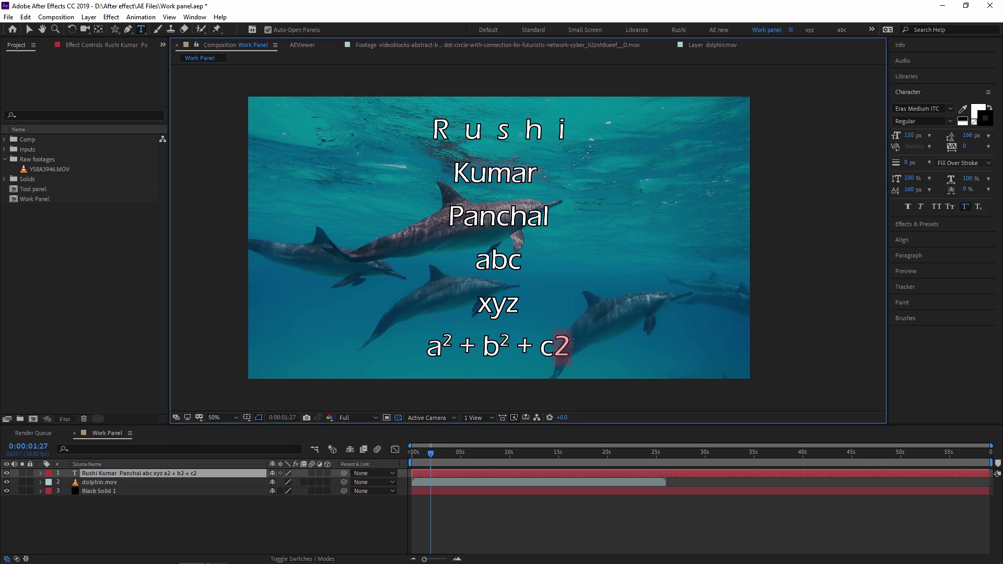
left_click(965, 207)
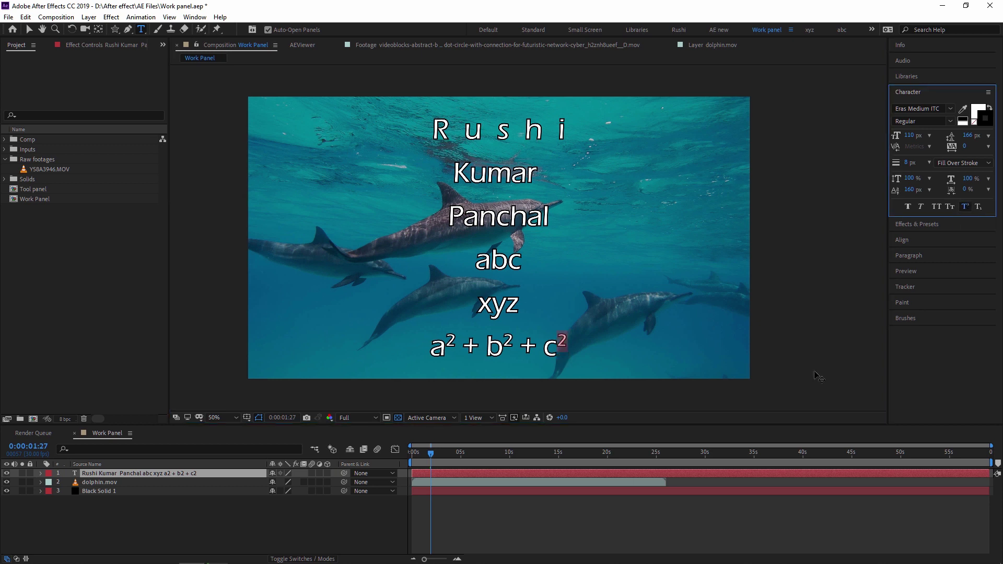
left_click(282, 524)
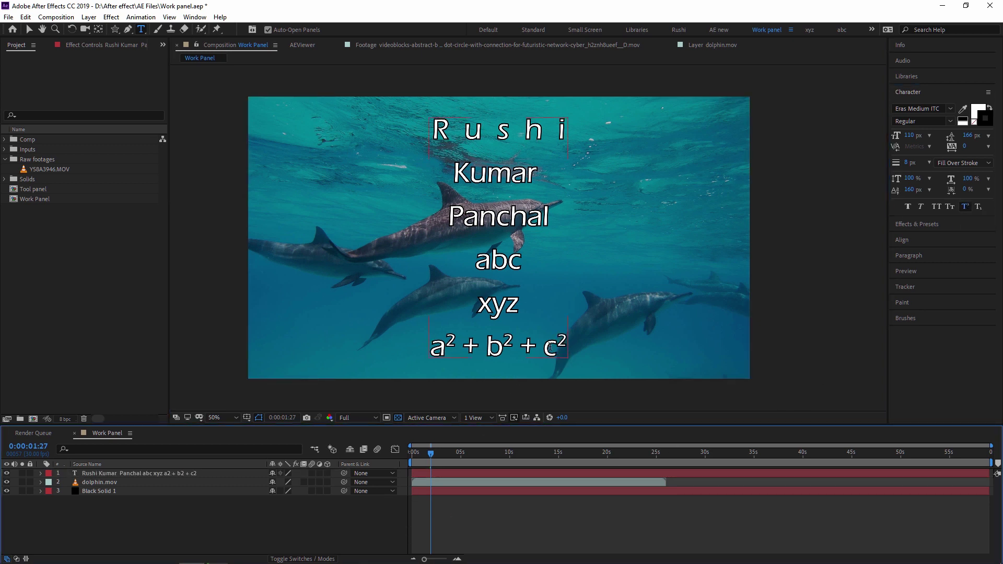
Change the 2 after c to subscript
left_click_drag(544, 345, 568, 372)
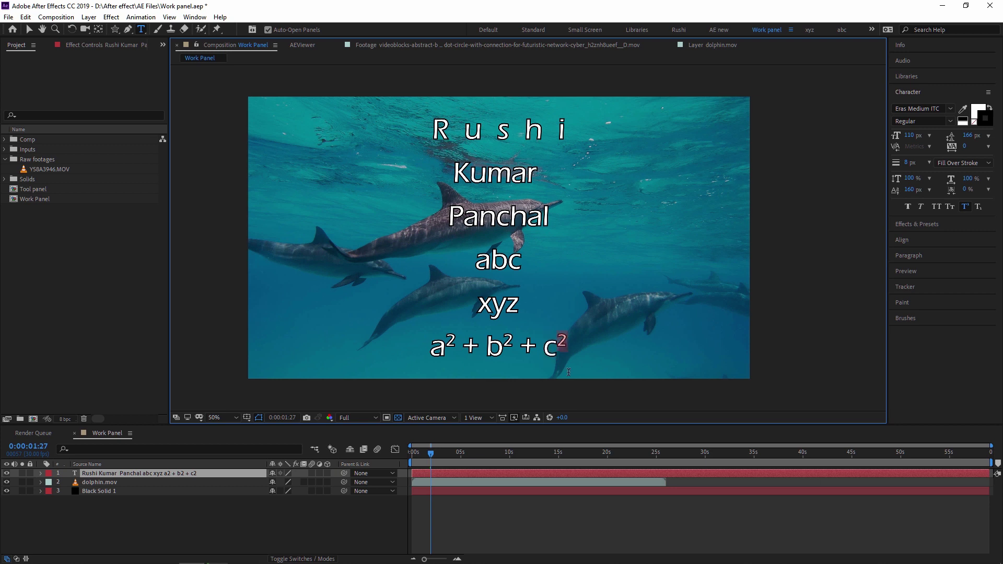
left_click(978, 207)
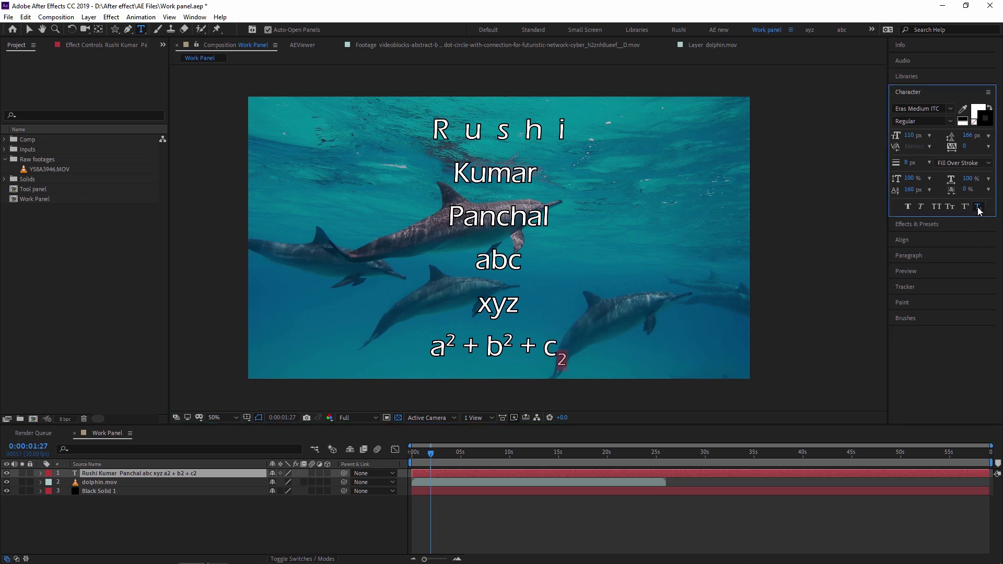
left_click(551, 521)
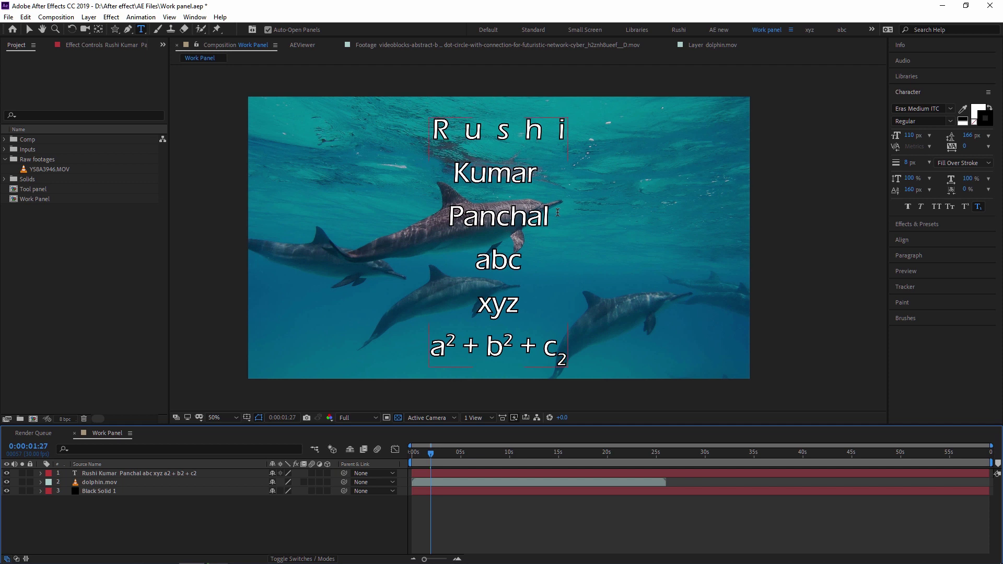
Clear the old preset search and delete the accidental empty text layer
left_click(936, 223)
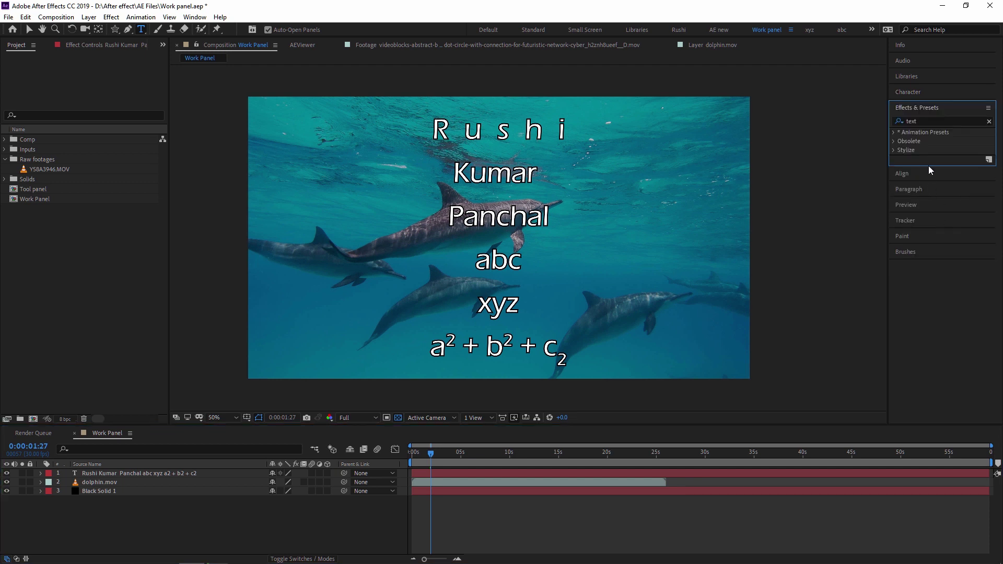
double_click(911, 121)
key("BackSpace")
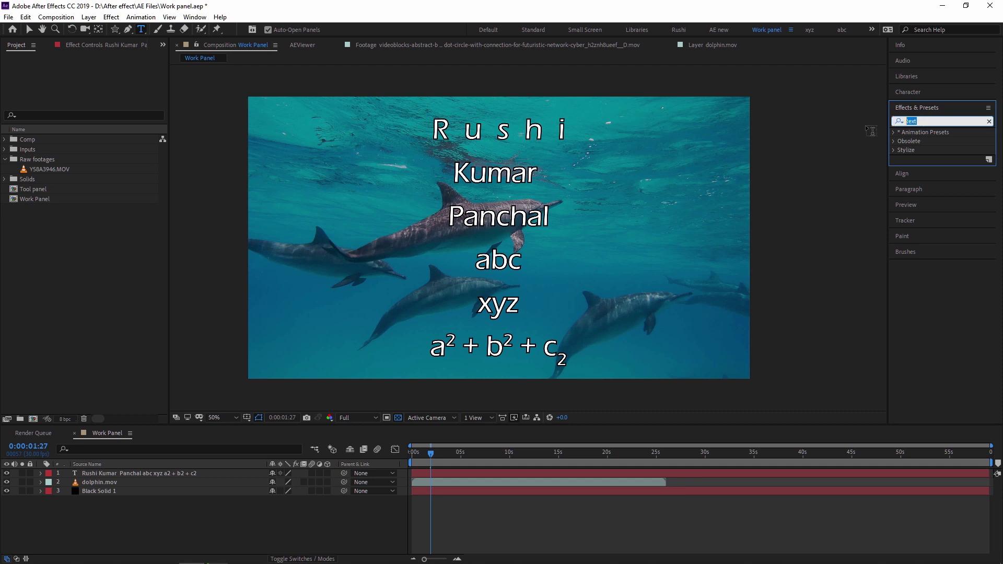
left_click(828, 162)
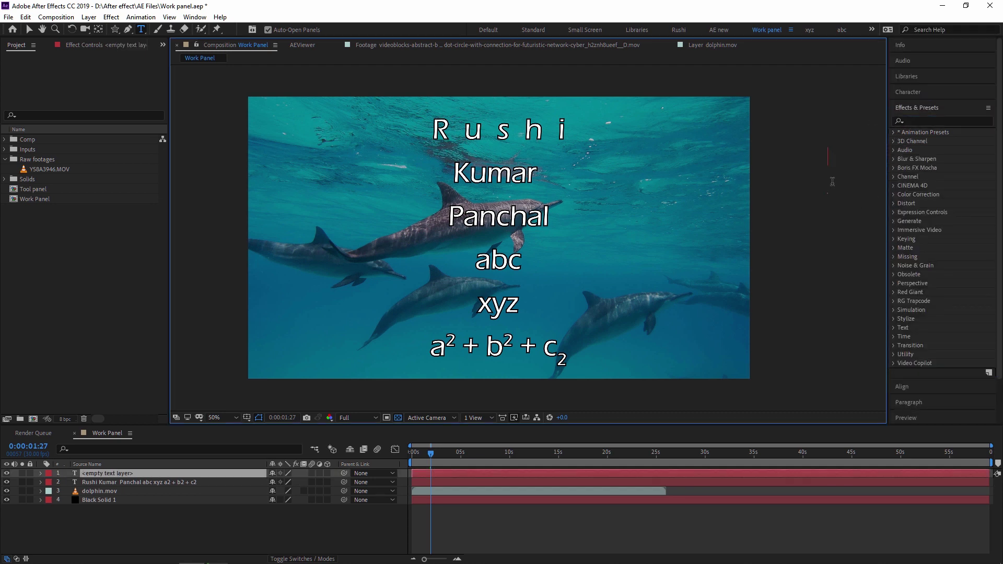
left_click(928, 122)
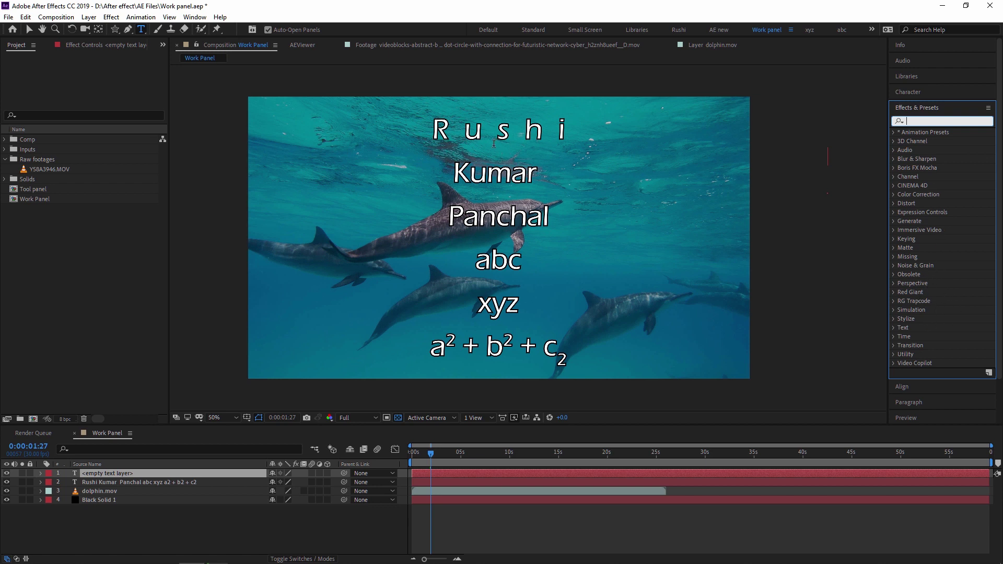
left_click(107, 475)
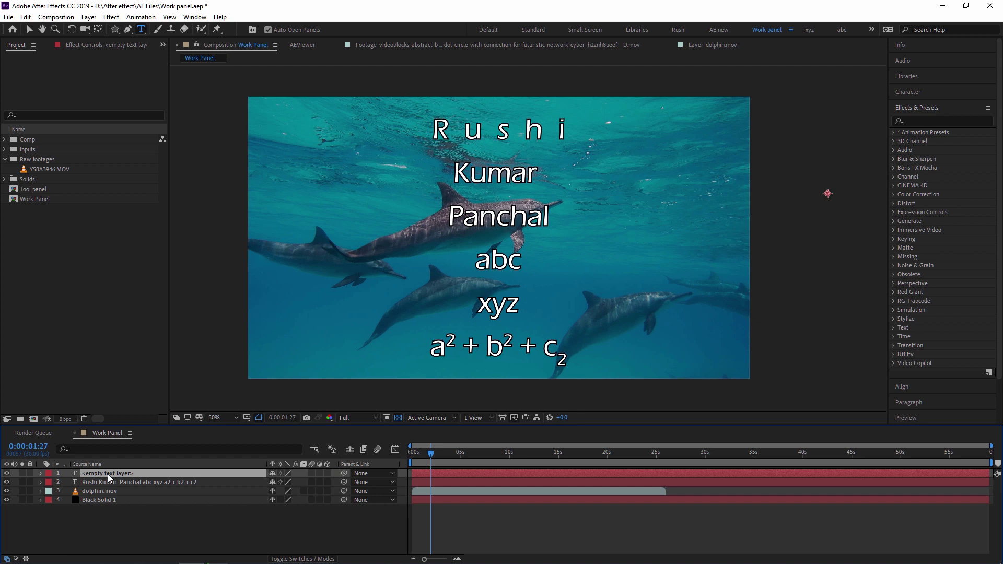
key("Delete")
left_click(108, 475)
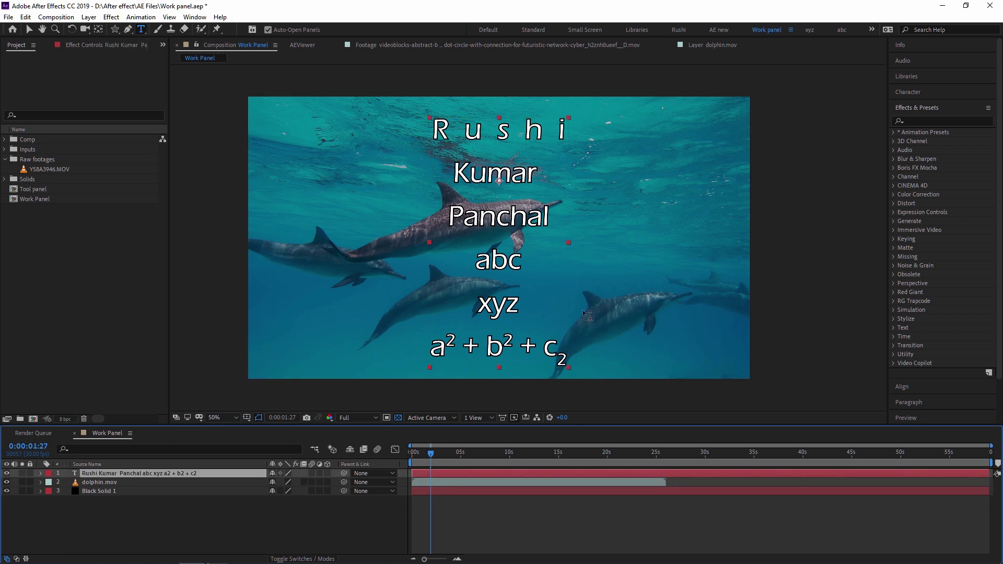
Search presets for 'text', apply a 3D Text cascade preset to the title, and preview it
left_click(917, 120)
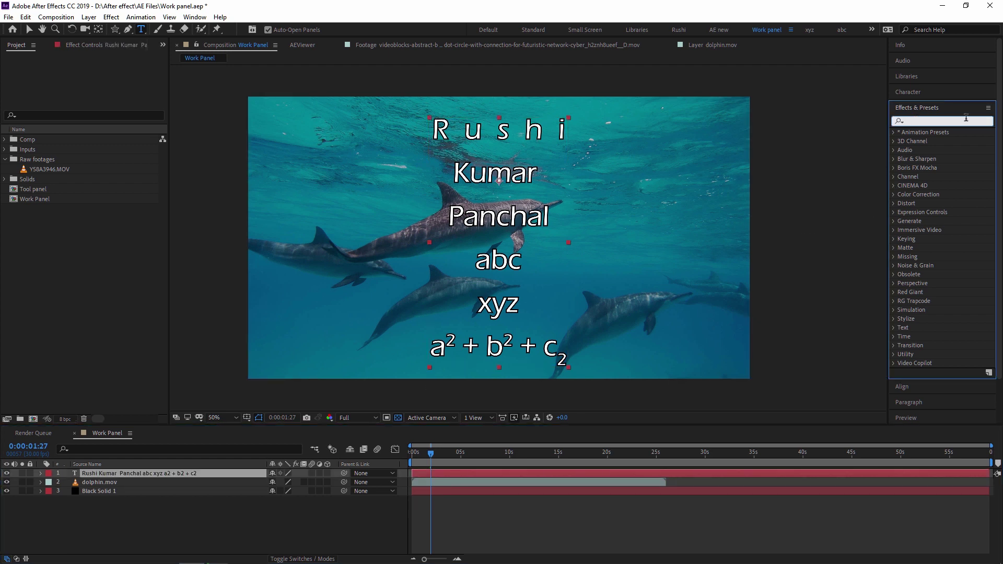
type("text")
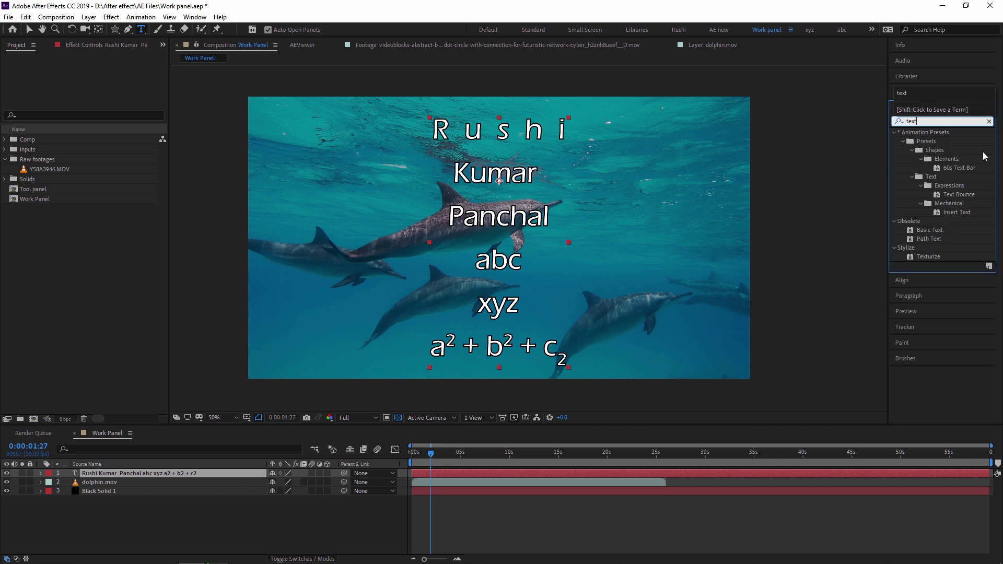
left_click(911, 181)
left_click(911, 178)
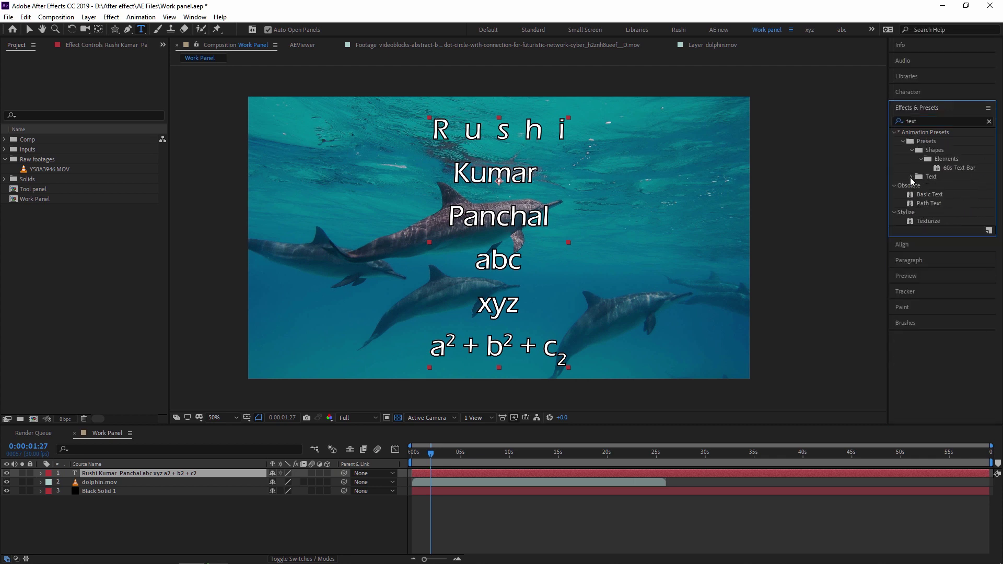
left_click(912, 177)
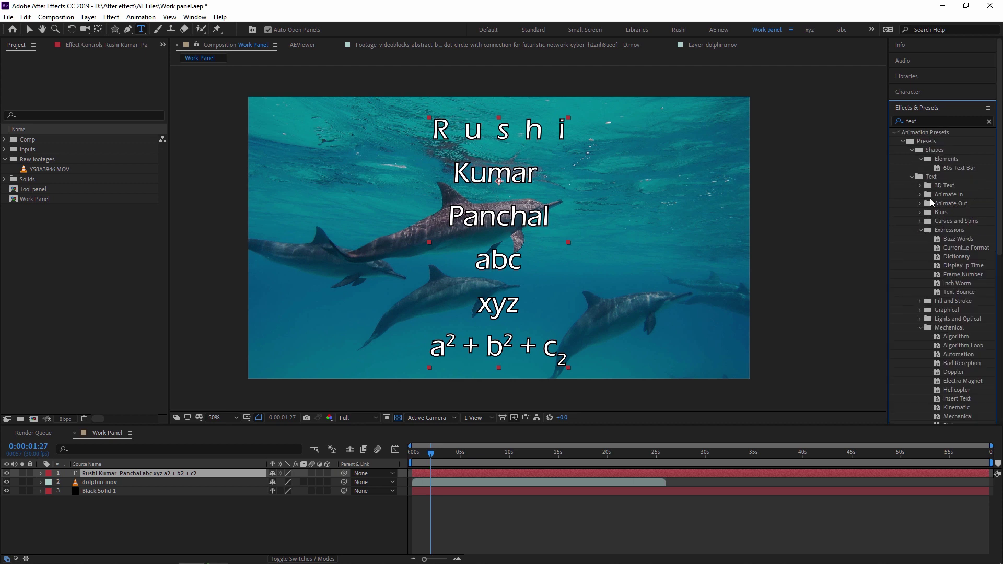
left_click(921, 231)
left_click(920, 266)
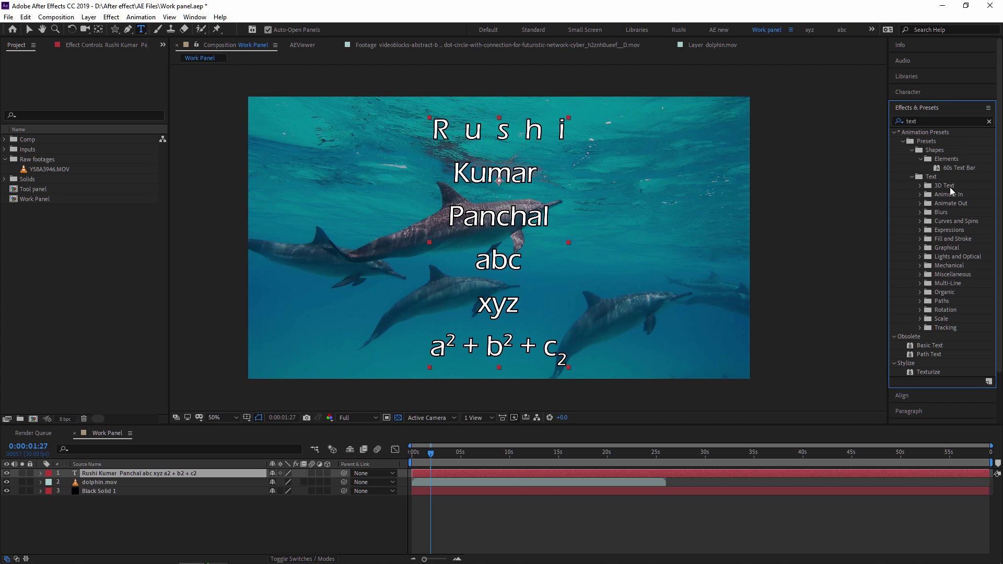
left_click(920, 187)
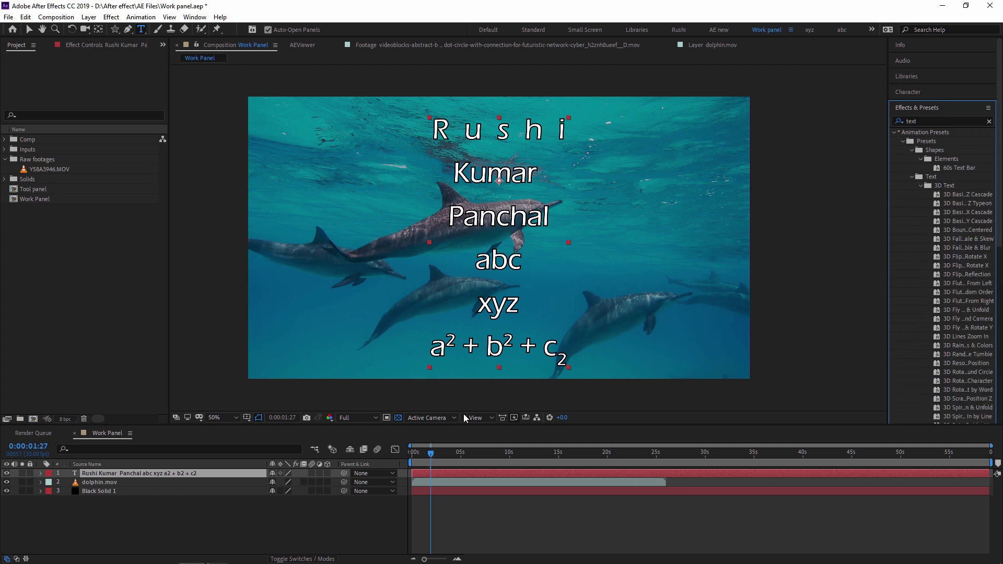
left_click_drag(951, 194, 491, 222)
key("space")
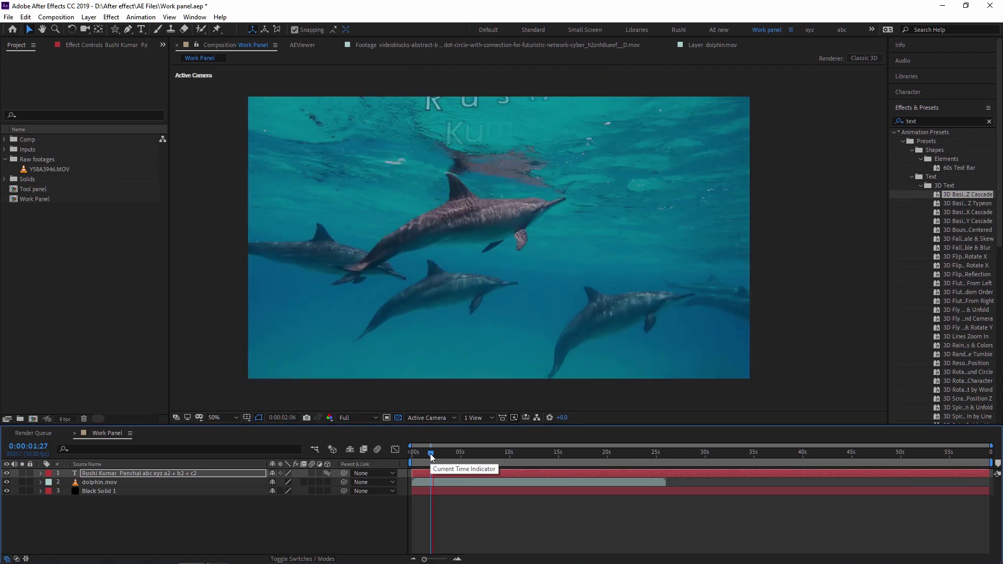
Try the Animate In Center Spiral preset on the title text and preview it
key("space")
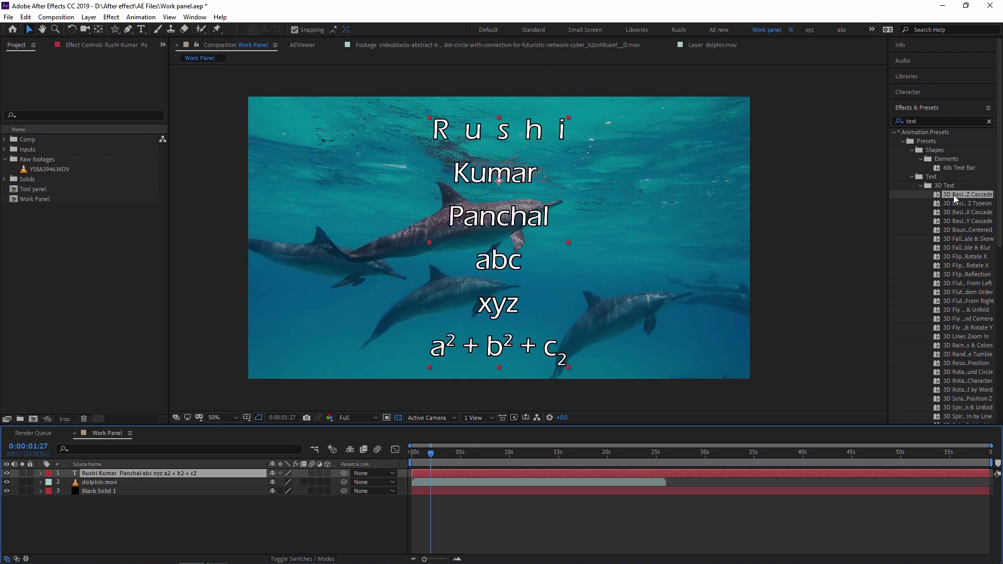
scroll(957, 197, "down", 1)
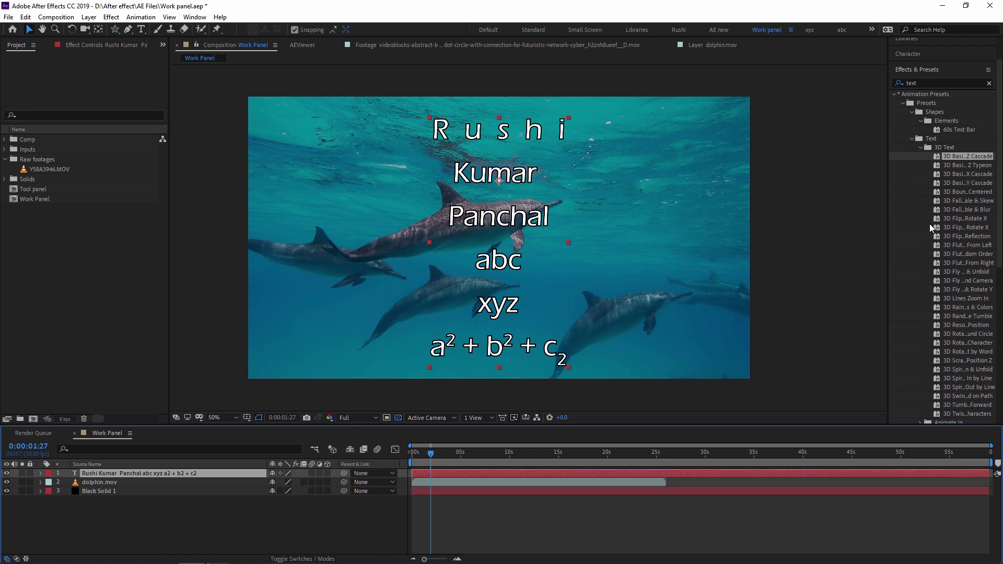
scroll(927, 227, "down", 5)
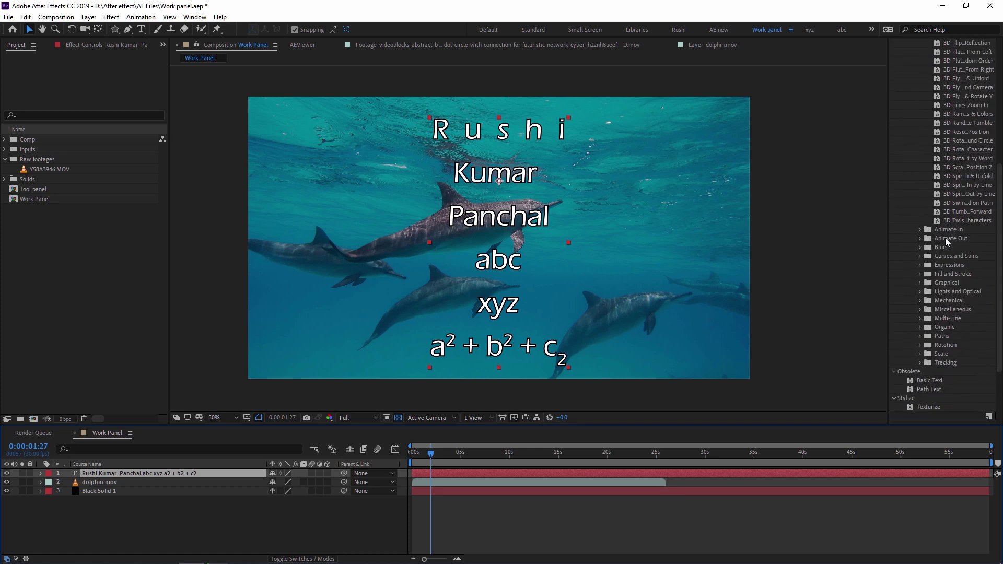
left_click(920, 230)
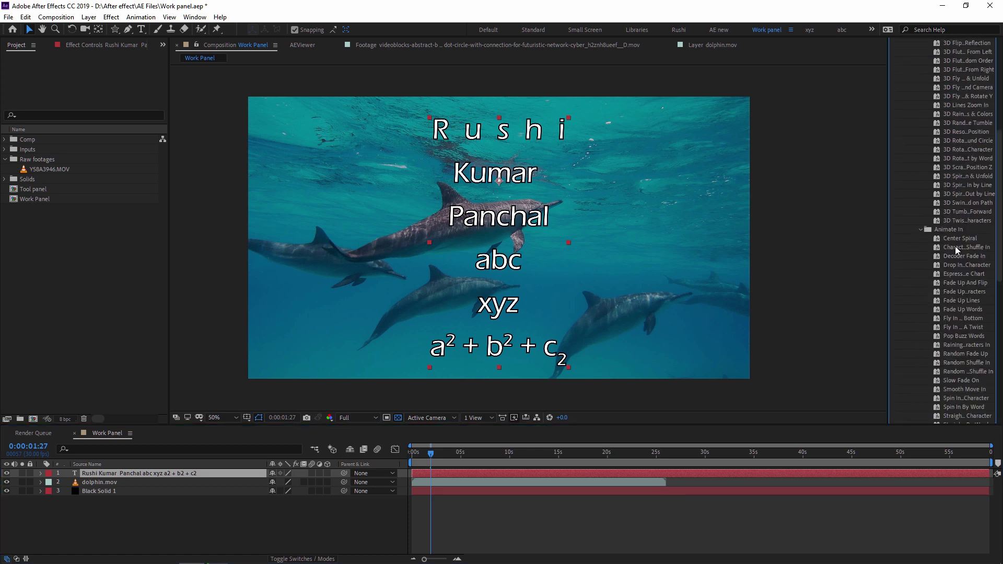
left_click_drag(959, 239, 607, 240)
key("space")
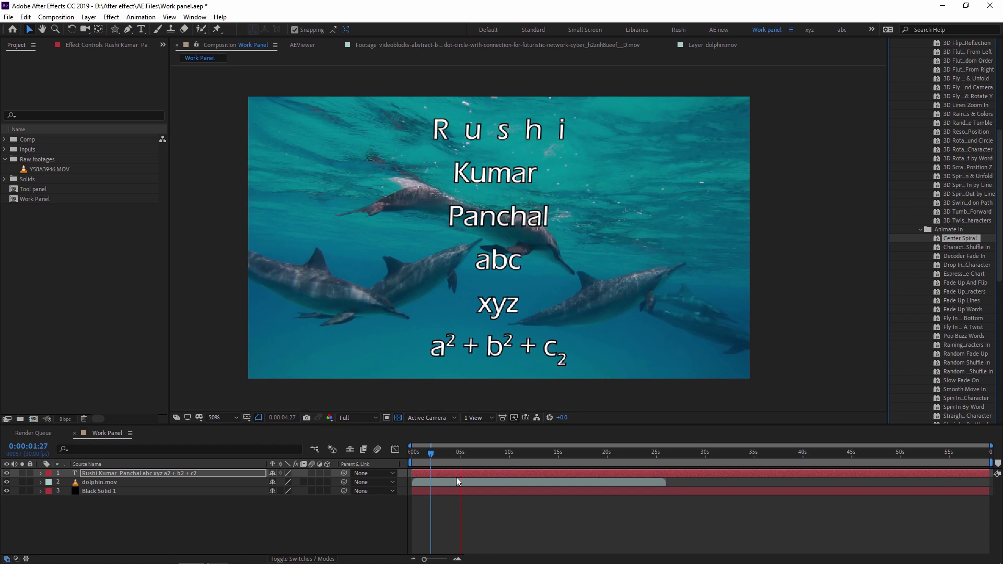
left_click(430, 453)
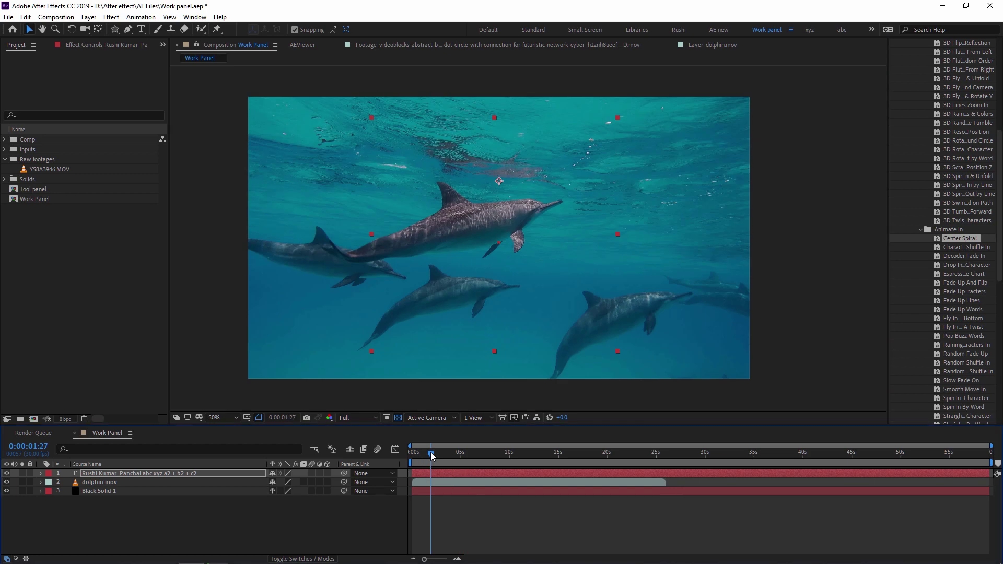
Apply the Fill and Stroke Flicker Color preset and preview the flicker
left_click(921, 229)
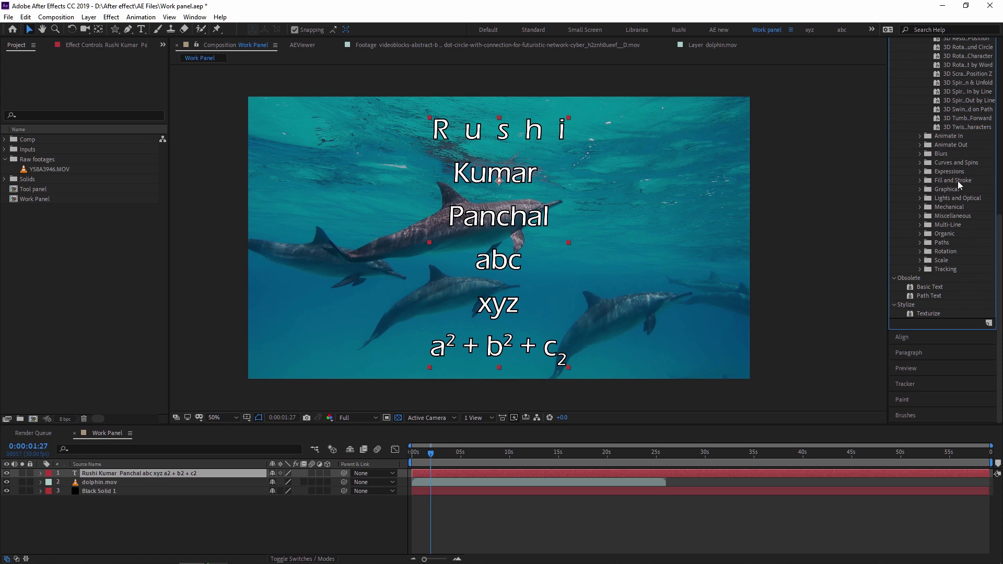
left_click(921, 181)
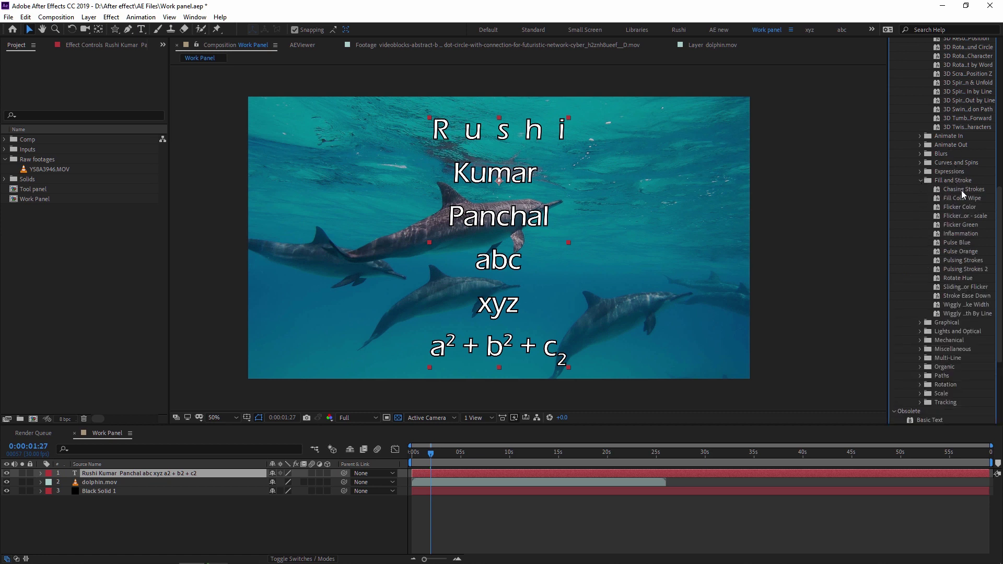
left_click_drag(962, 209, 522, 222)
key("space")
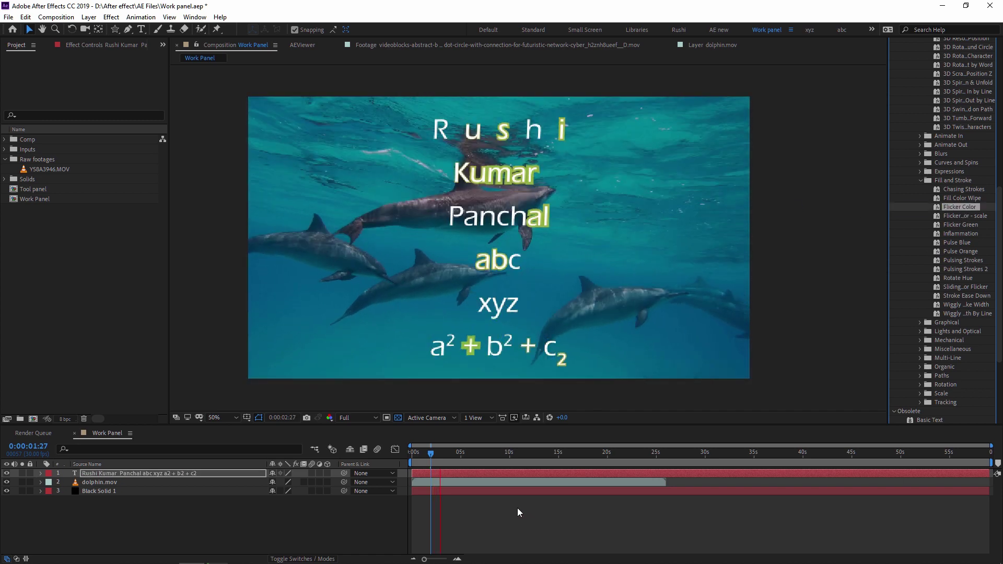
left_click(431, 456)
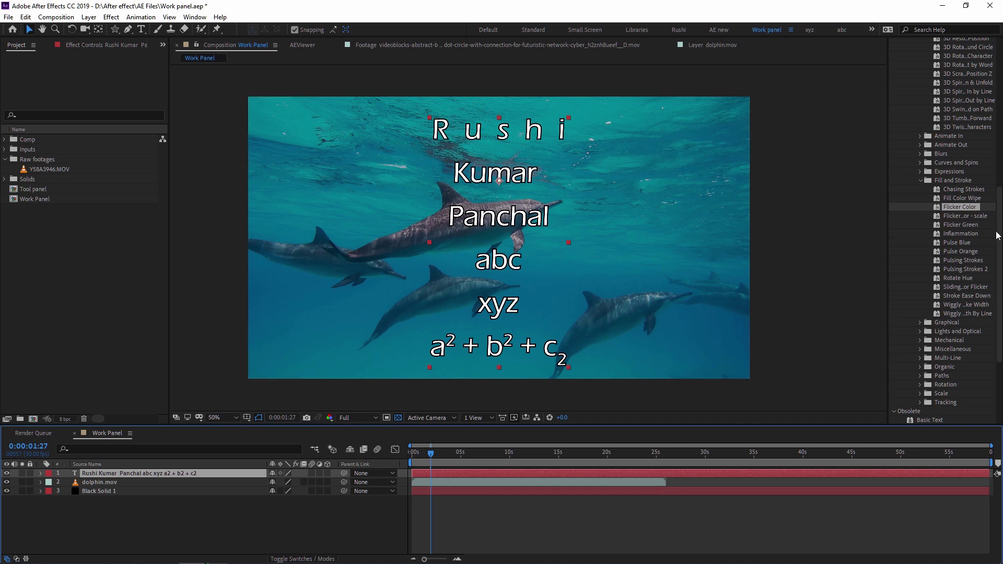
Apply the Pulse Blue preset, preview it, then undo it
double_click(959, 242)
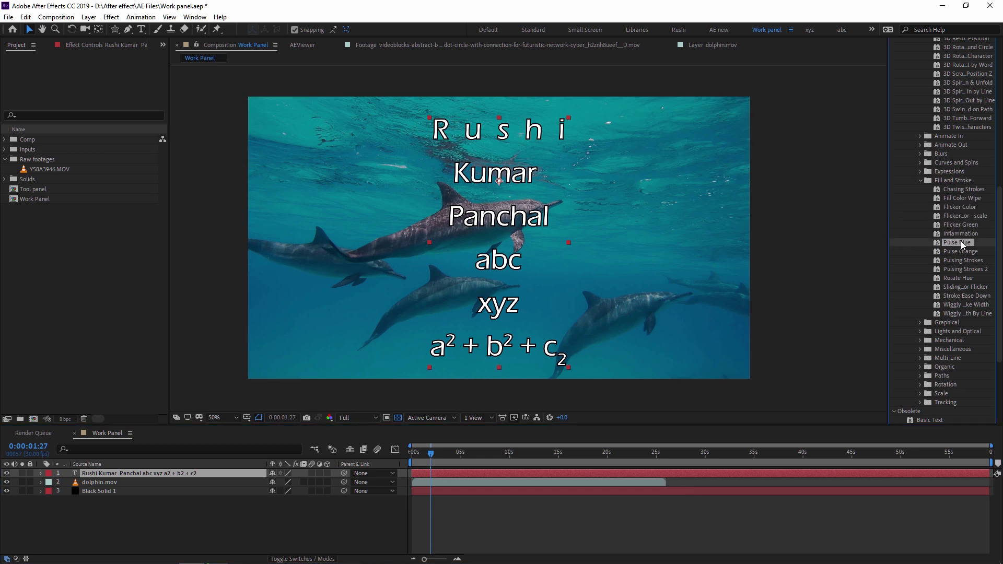
key("space")
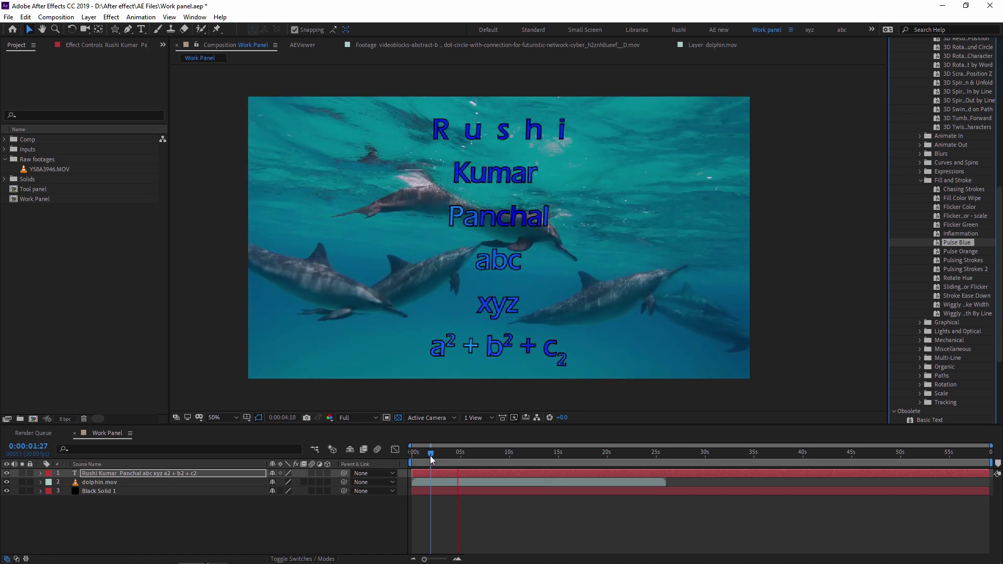
key("space")
key("ctrl+z")
scroll(920, 202, "up", 10)
scroll(920, 208, "down", 11)
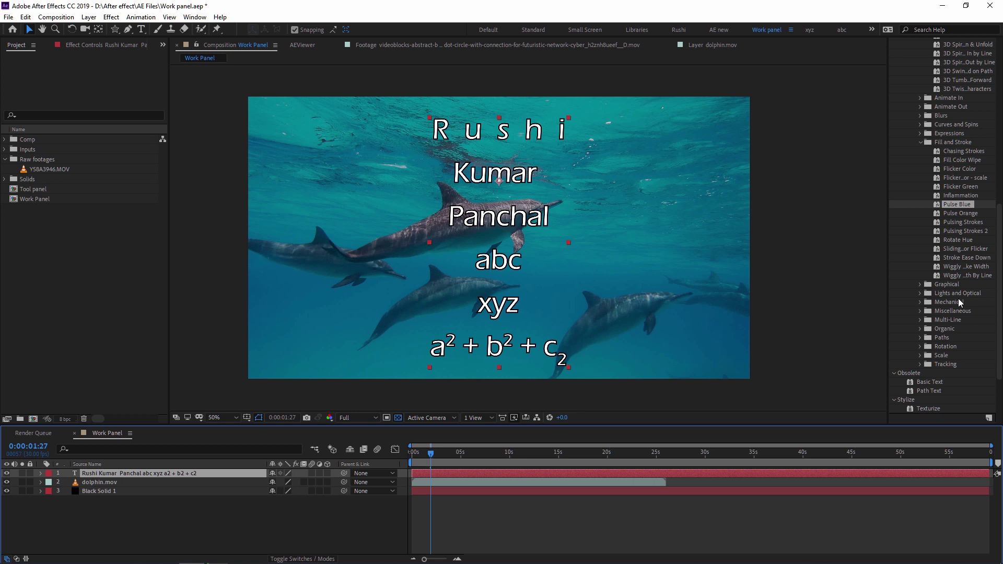
scroll(952, 297, "up", 5)
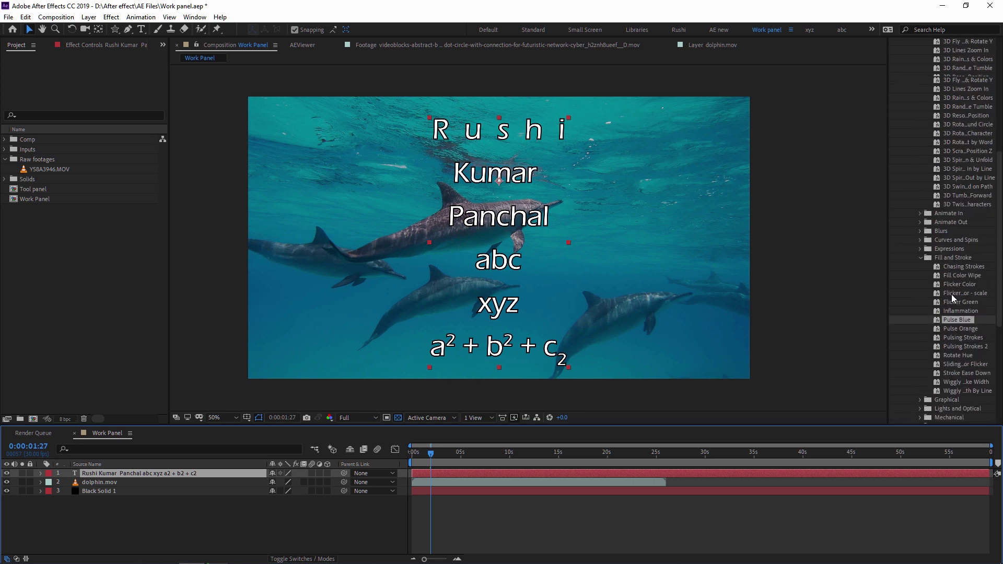
Apply the Curves and Spins Bloom Flower preset, preview it, and reselect the text layer
double_click(955, 241)
double_click(958, 250)
key("space")
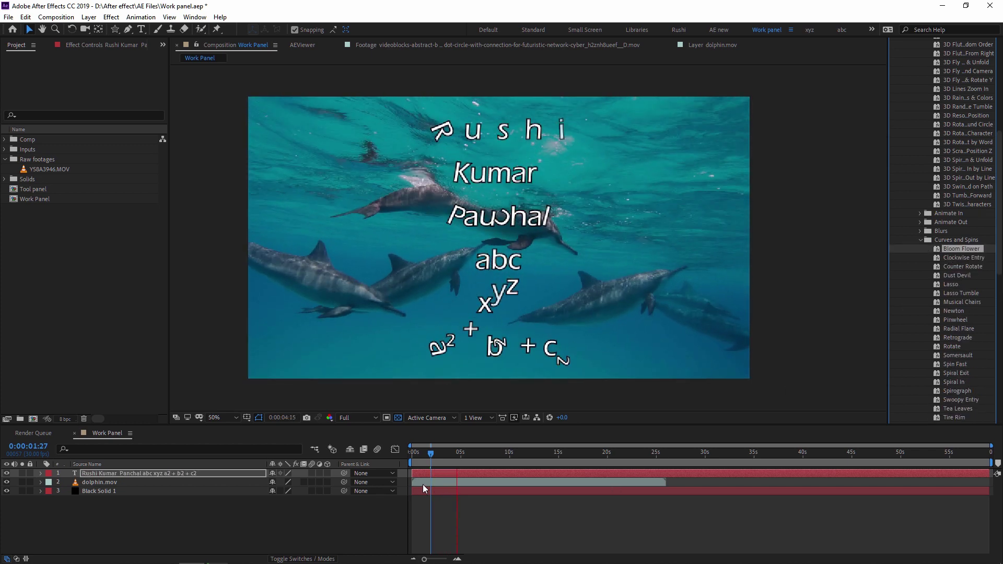
key("space")
scroll(926, 190, "up", 5)
scroll(926, 190, "up", 1)
left_click(894, 132)
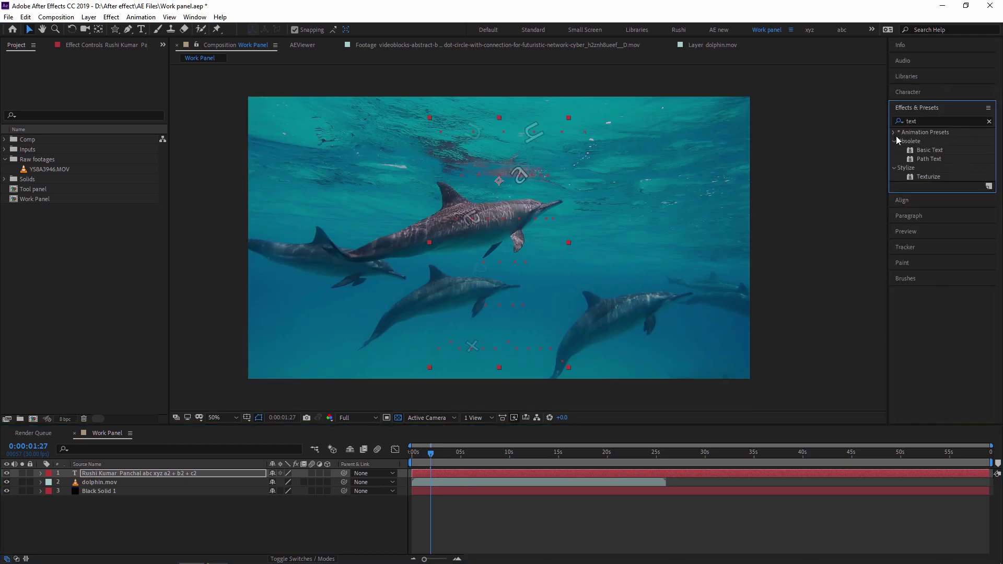
left_click(127, 472)
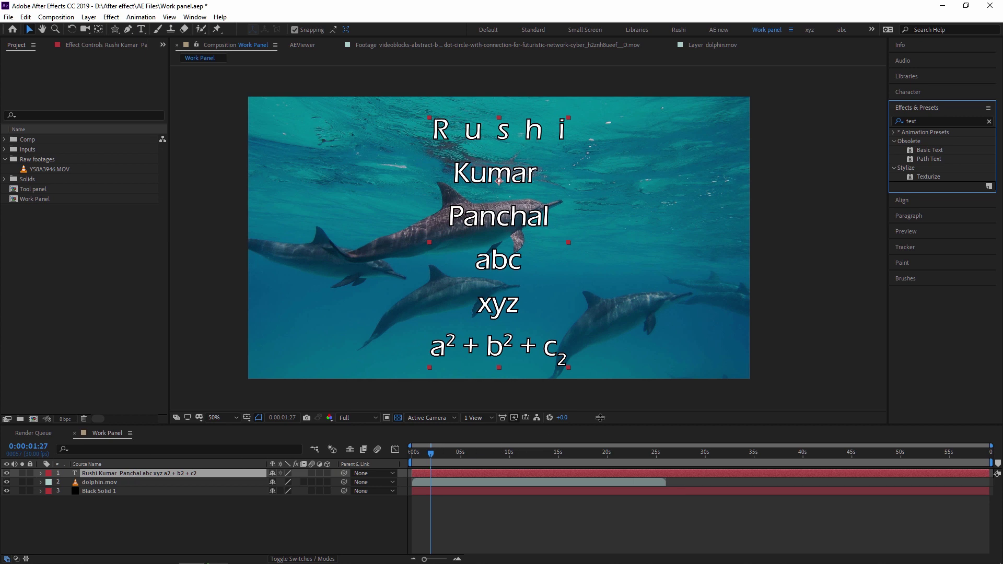
Try left, centre and right layer alignment, settle on horizontal centre, then left-align the text lines
left_click(909, 202)
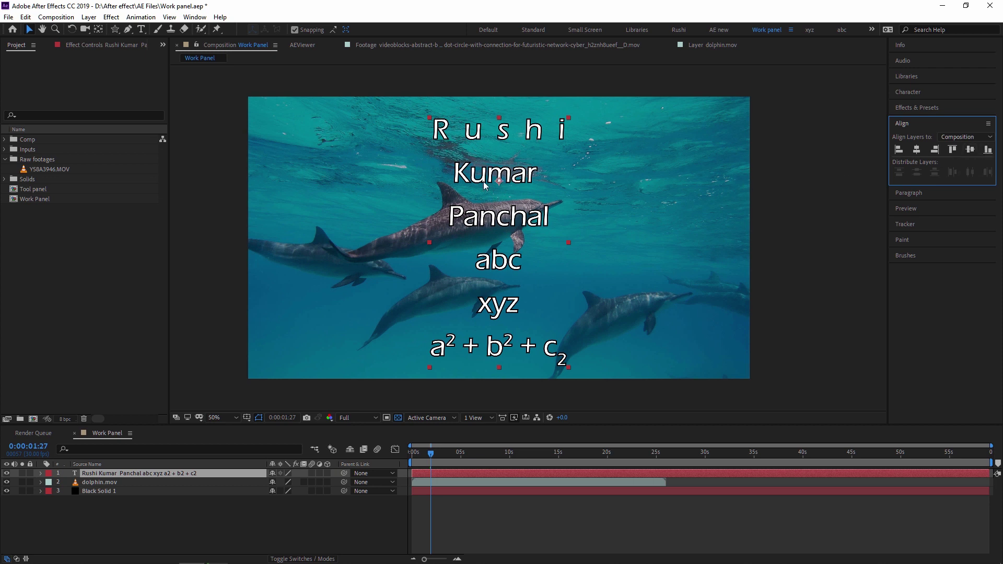
left_click(898, 149)
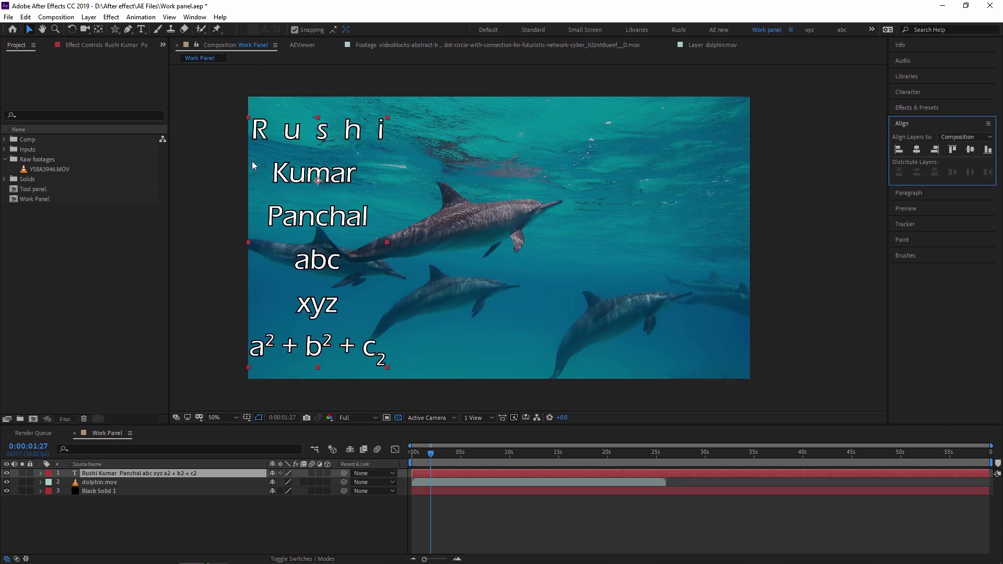
left_click(917, 150)
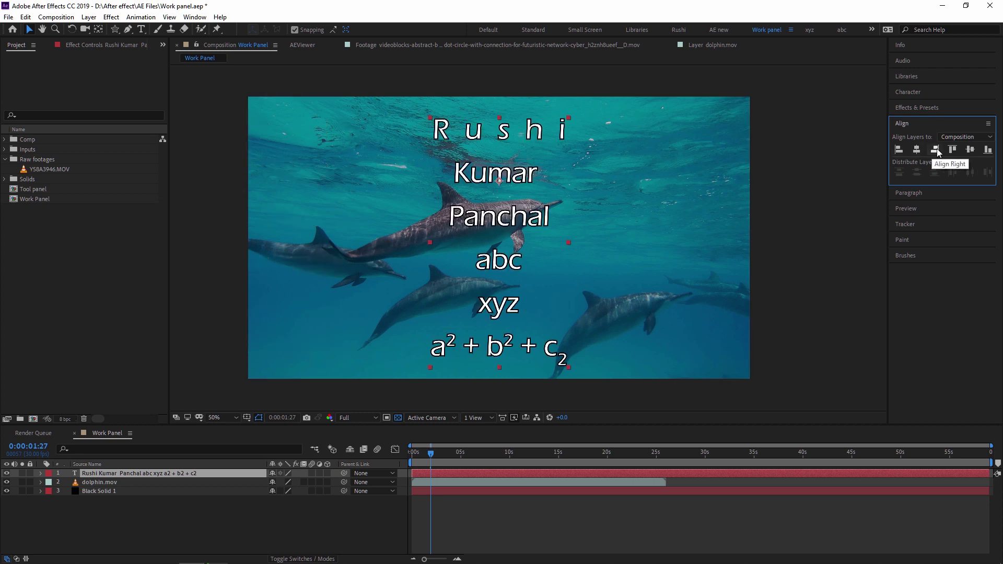
left_click(935, 150)
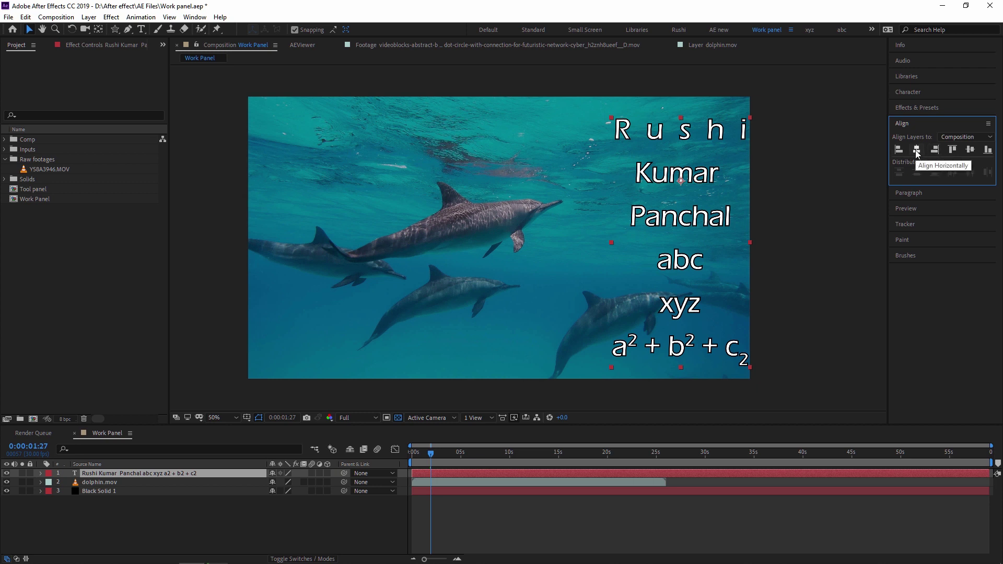
left_click(916, 150)
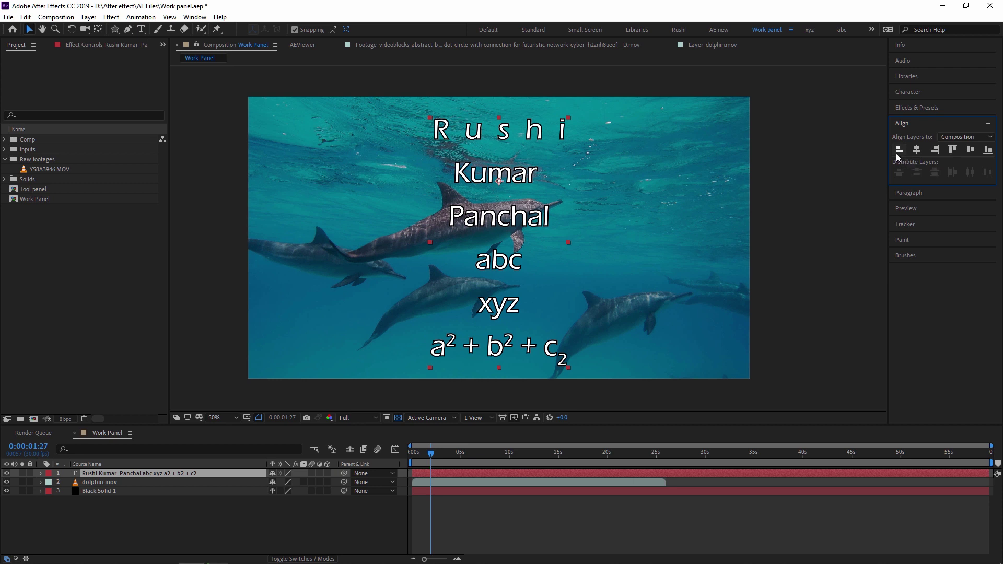
left_click(918, 194)
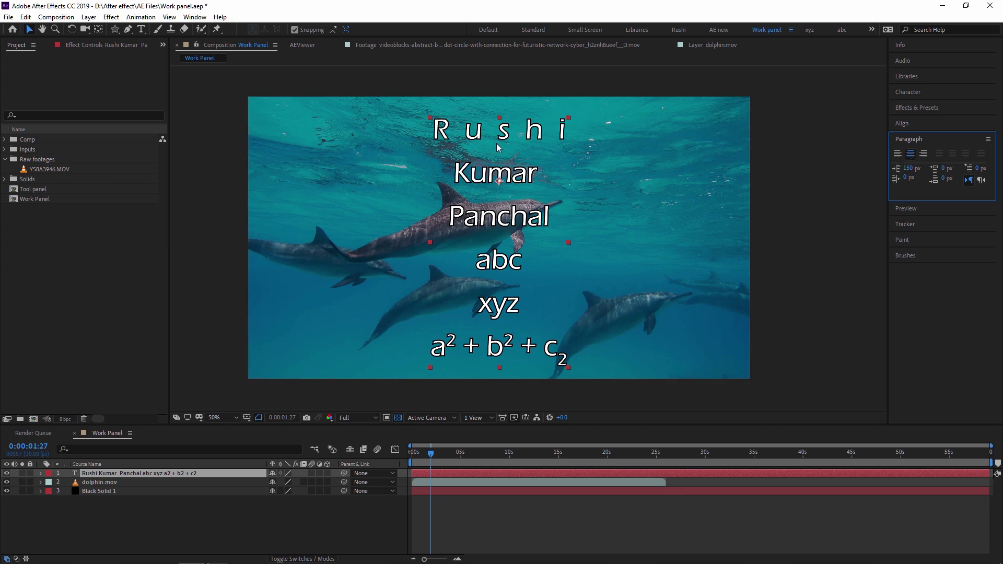
left_click(898, 154)
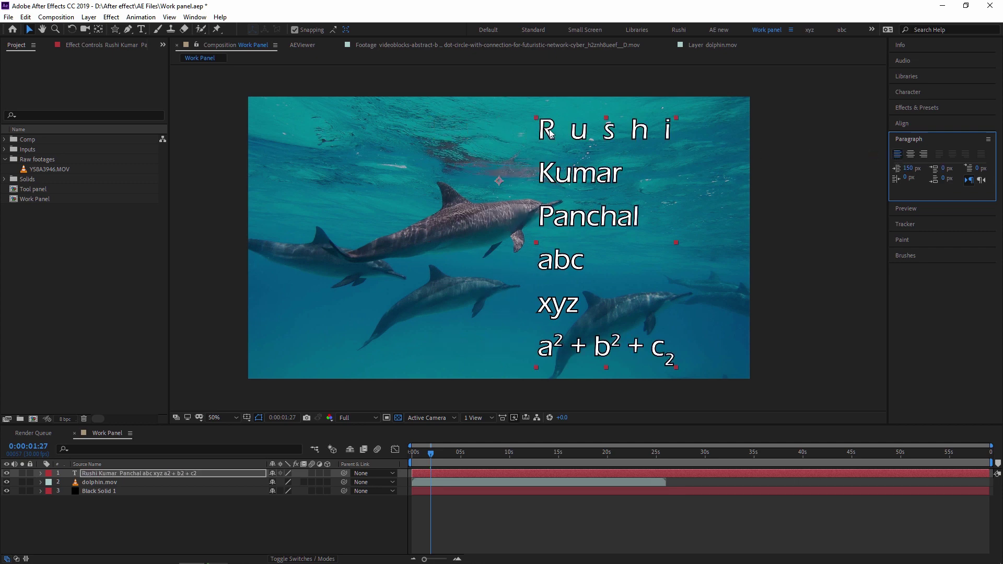
Centre-align the title lines, move the block to the composition's horizontal centre, and expand the Preview panel
left_click_drag(539, 318, 484, 214)
left_click(911, 155)
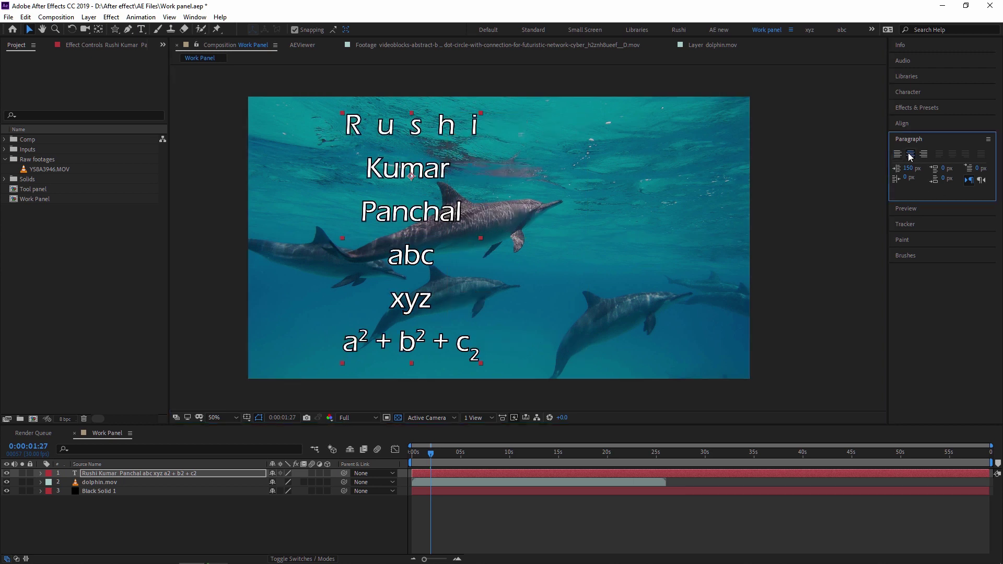
left_click(924, 155)
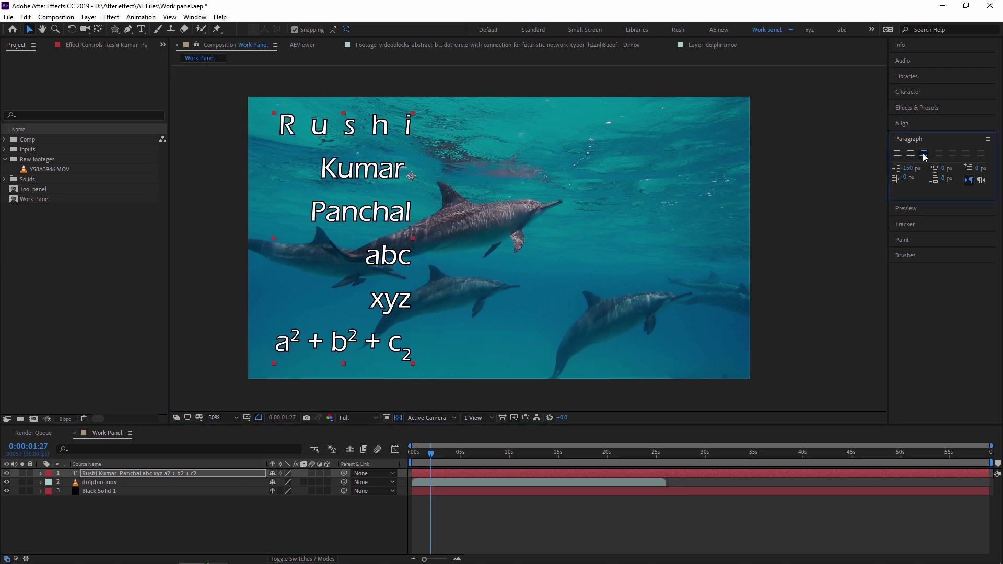
left_click_drag(369, 173, 496, 173)
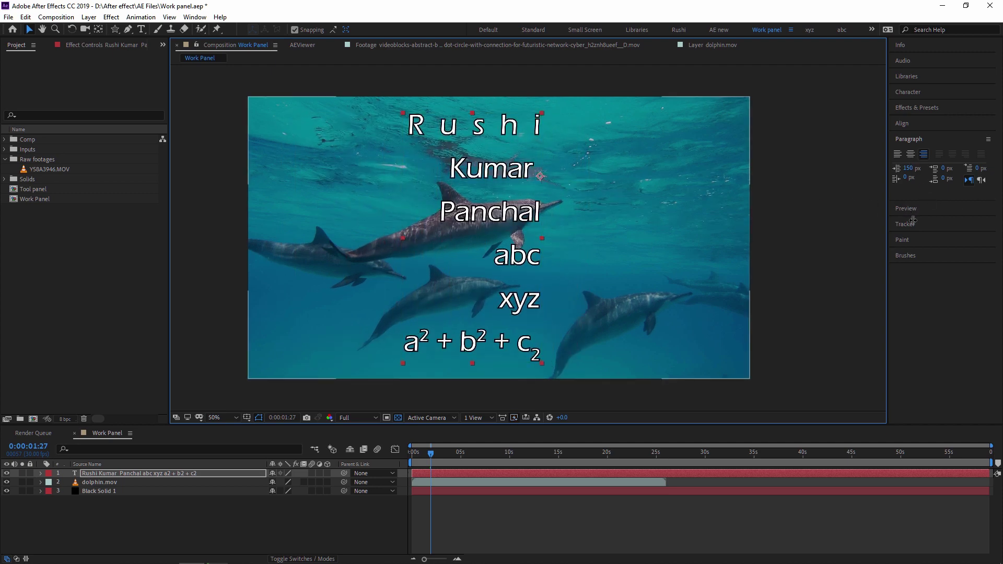
left_click(912, 155)
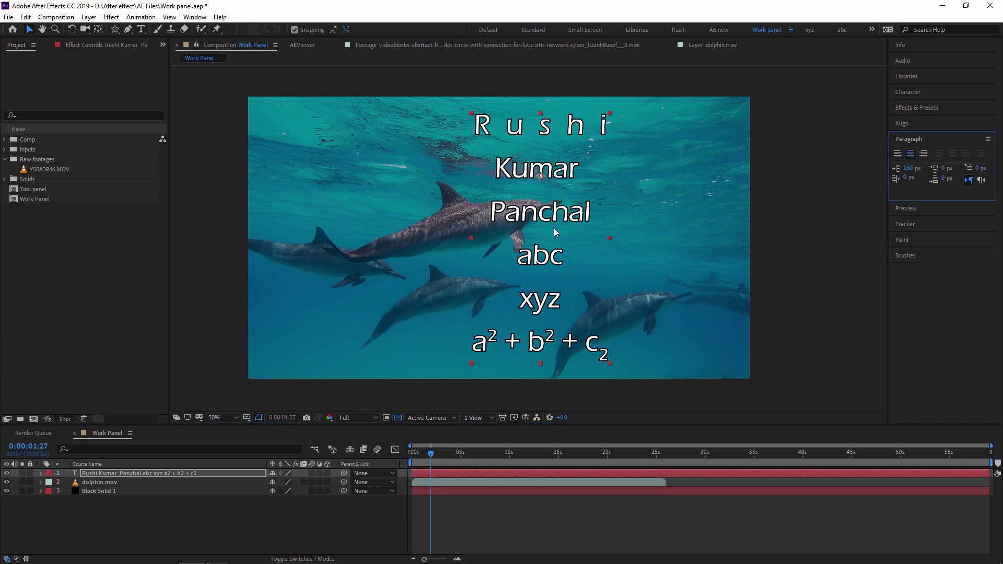
left_click_drag(541, 215, 499, 216)
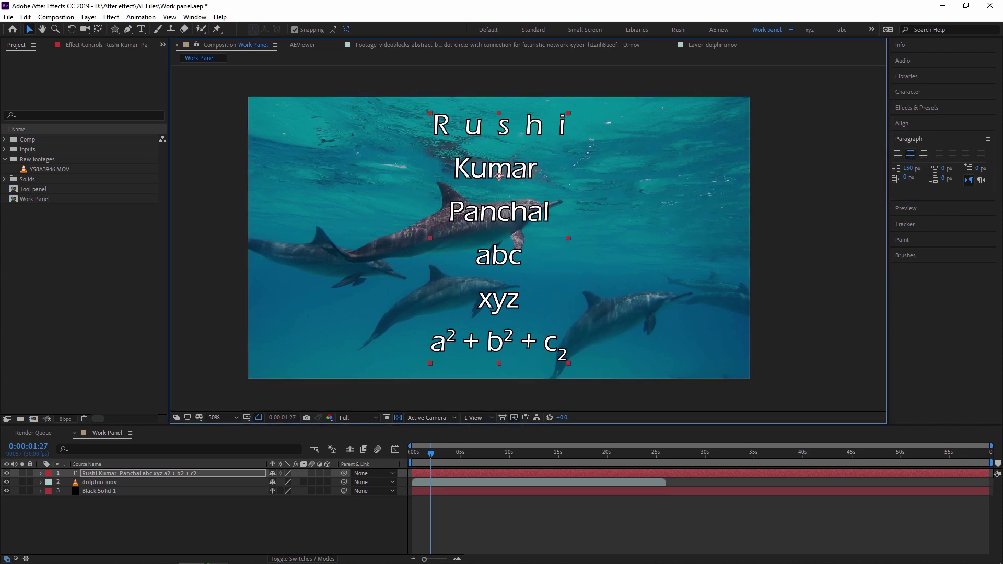
left_click(921, 208)
Play and stop previews of the dolphin composition, keeping the Spacebar preview shortcut
key("space")
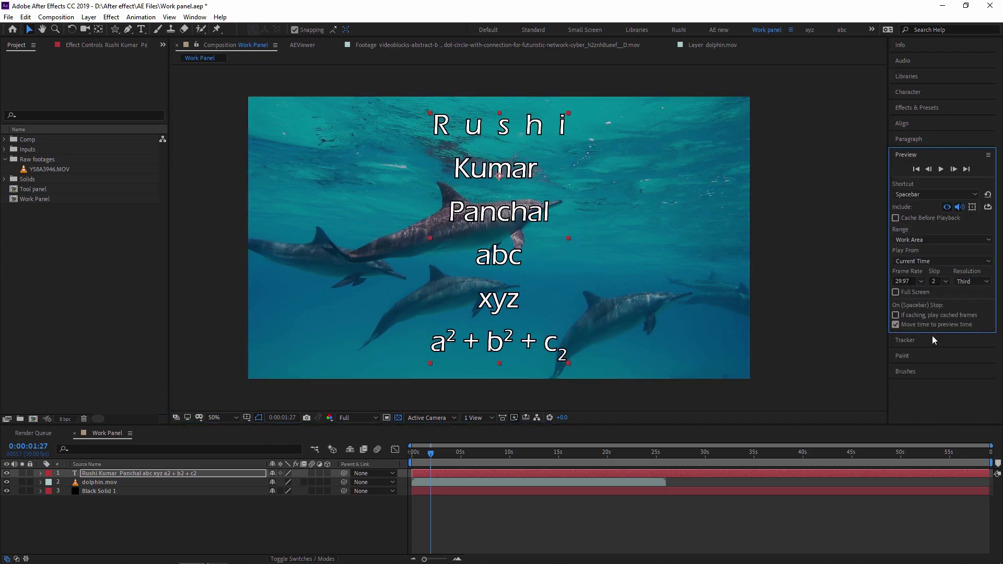
left_click(898, 194)
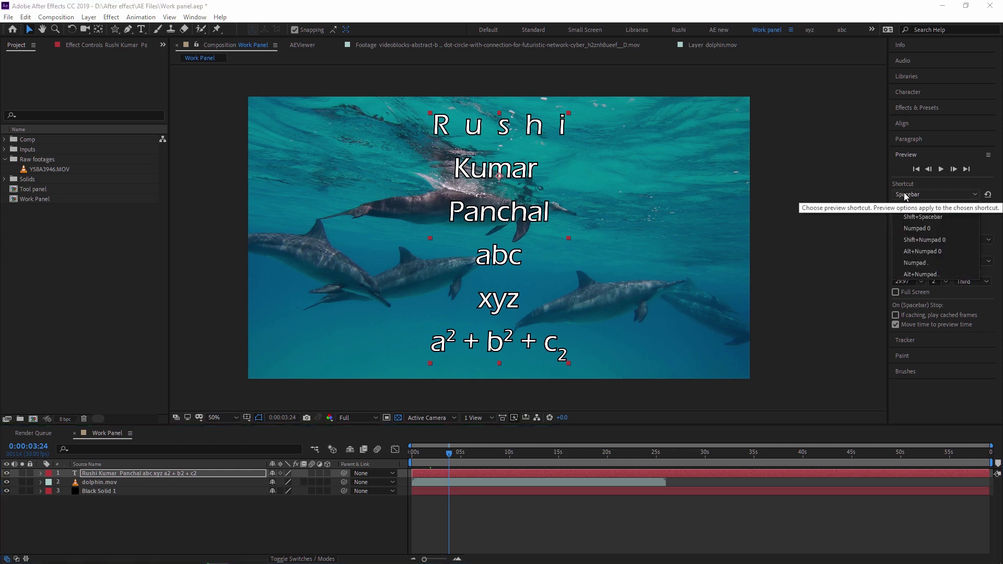
left_click(913, 206)
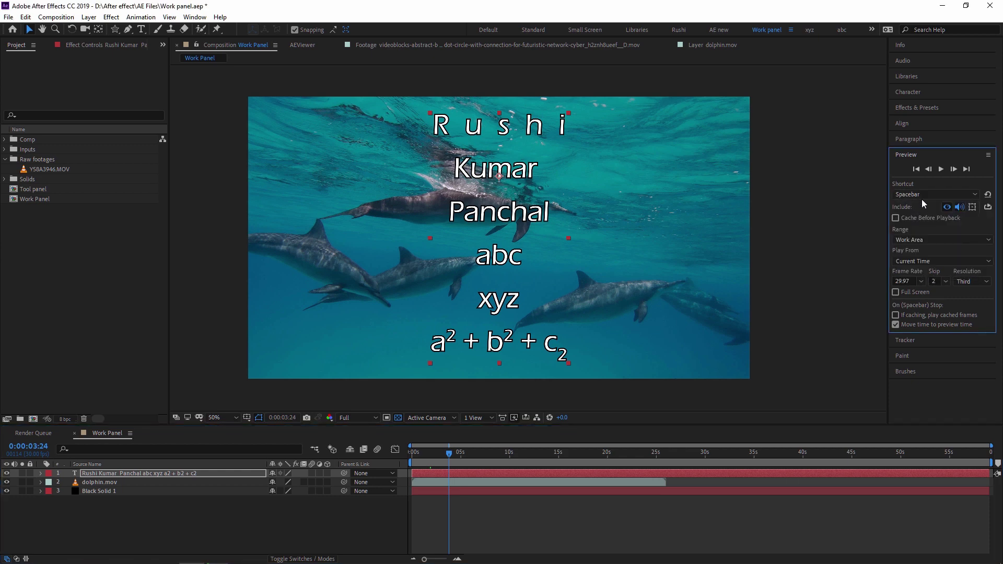
left_click(445, 455)
key("space")
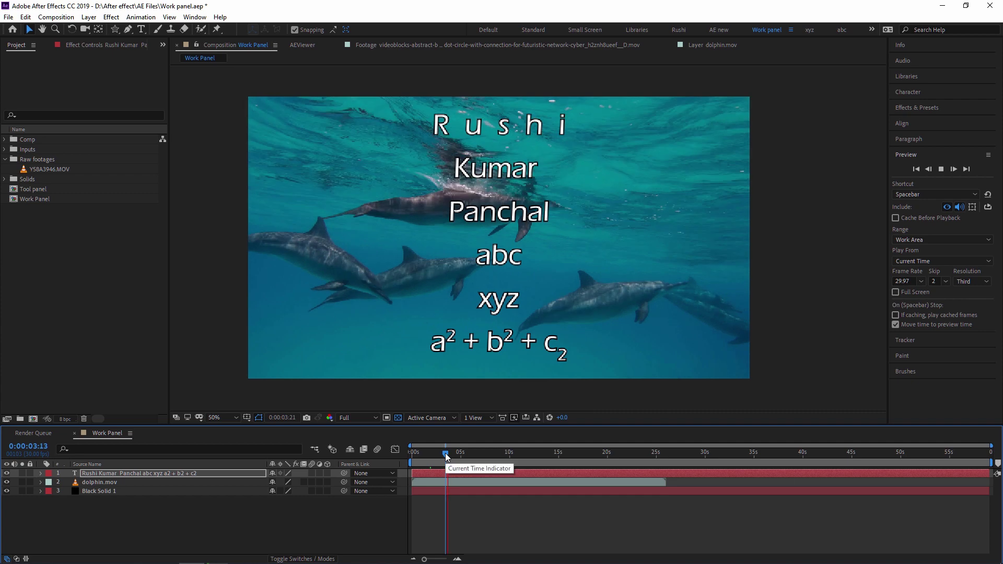
key("space")
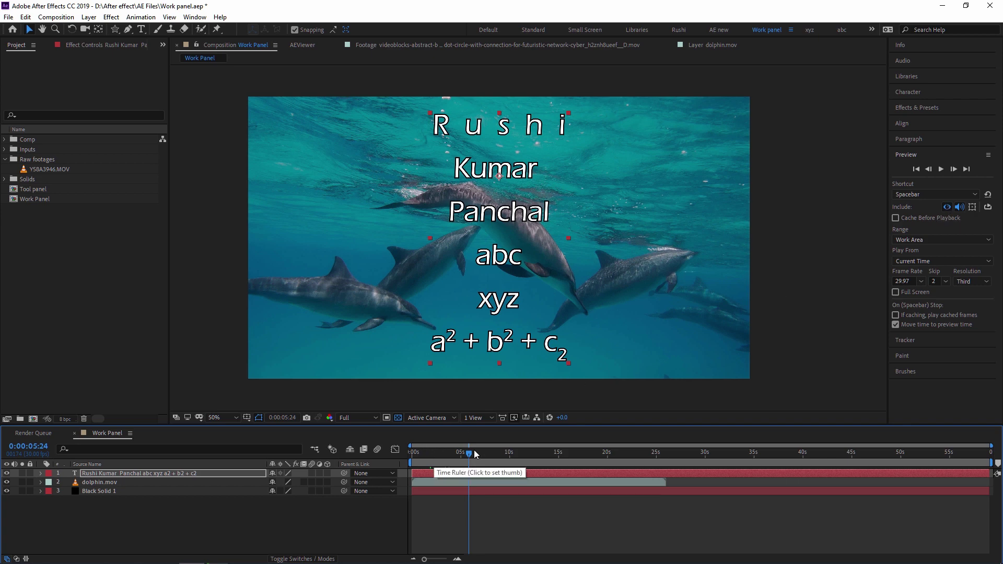
key("space")
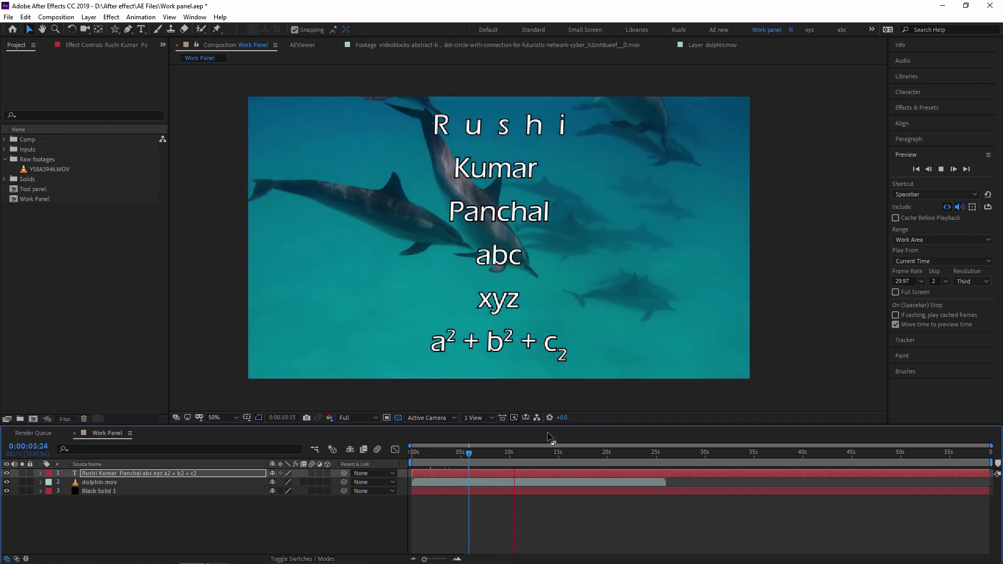
left_click(470, 454)
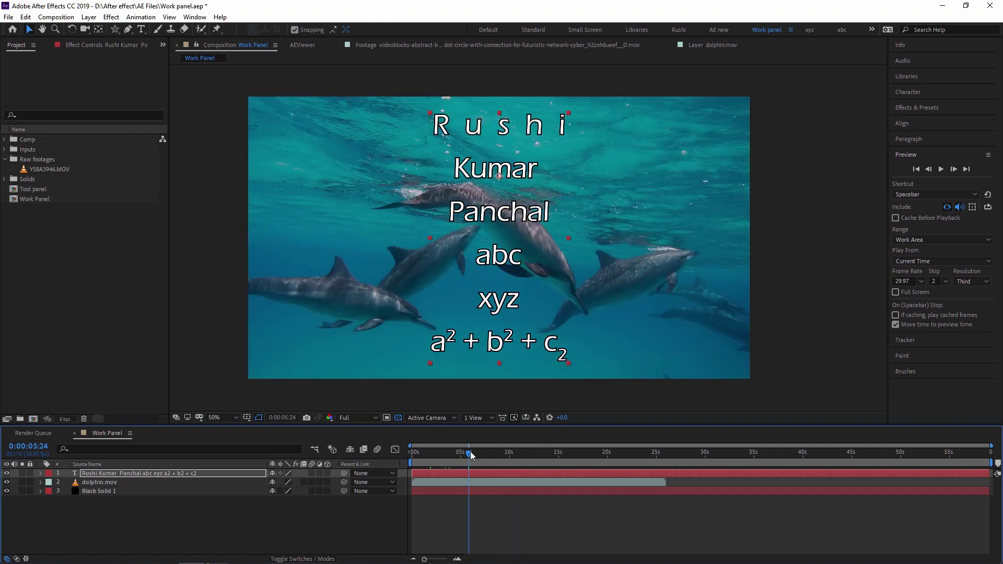
Preview with video excluded, then include video again and preview once more
left_click(949, 205)
key("space")
left_click(948, 207)
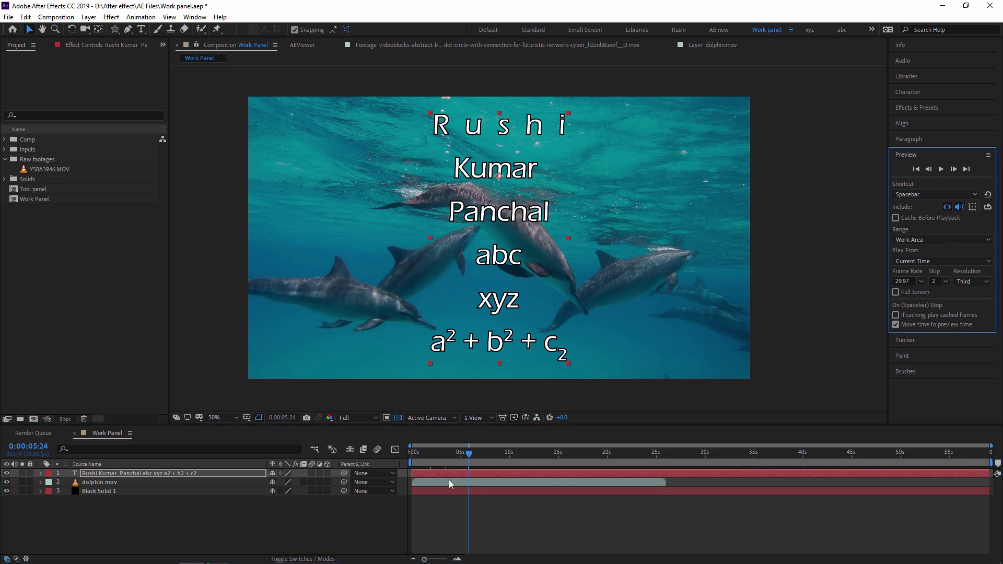
key("space")
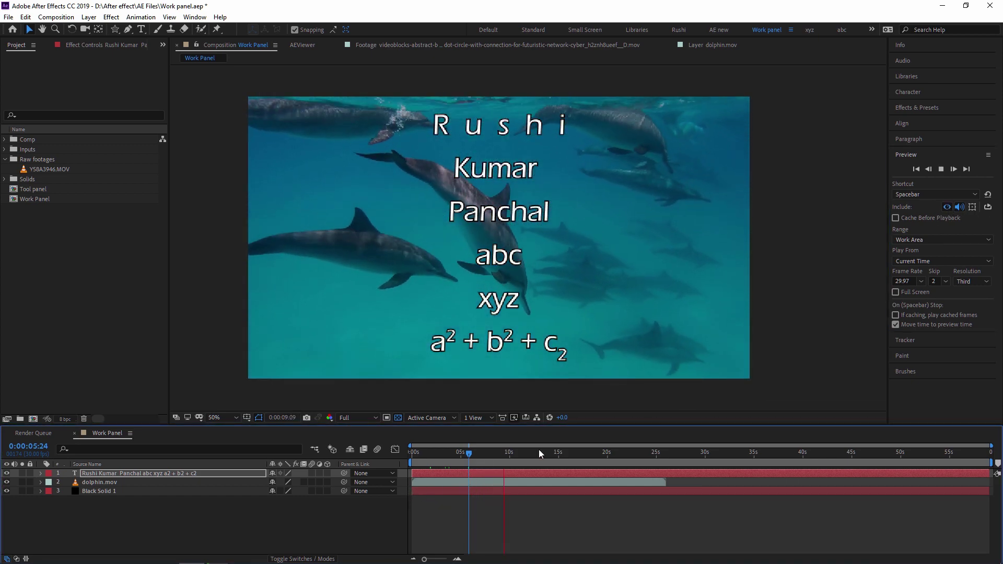
key("space")
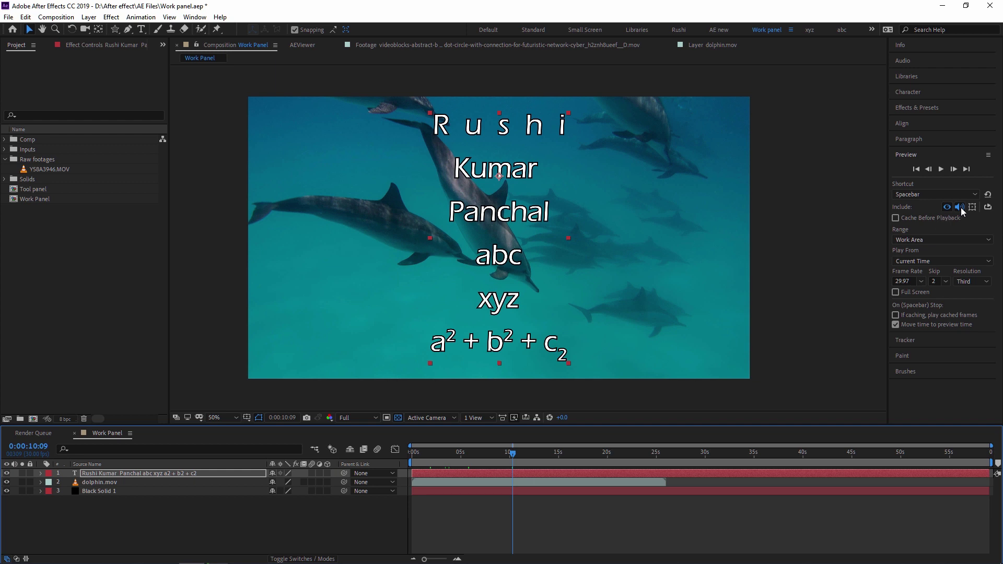
Turn off audio in the preview and play the composition
left_click(960, 208)
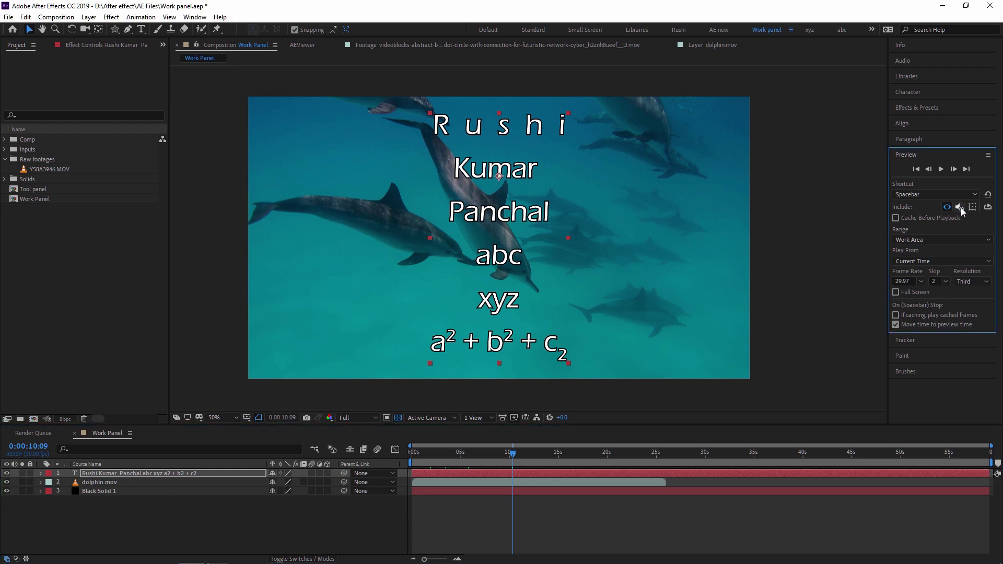
left_click(626, 468)
key("space")
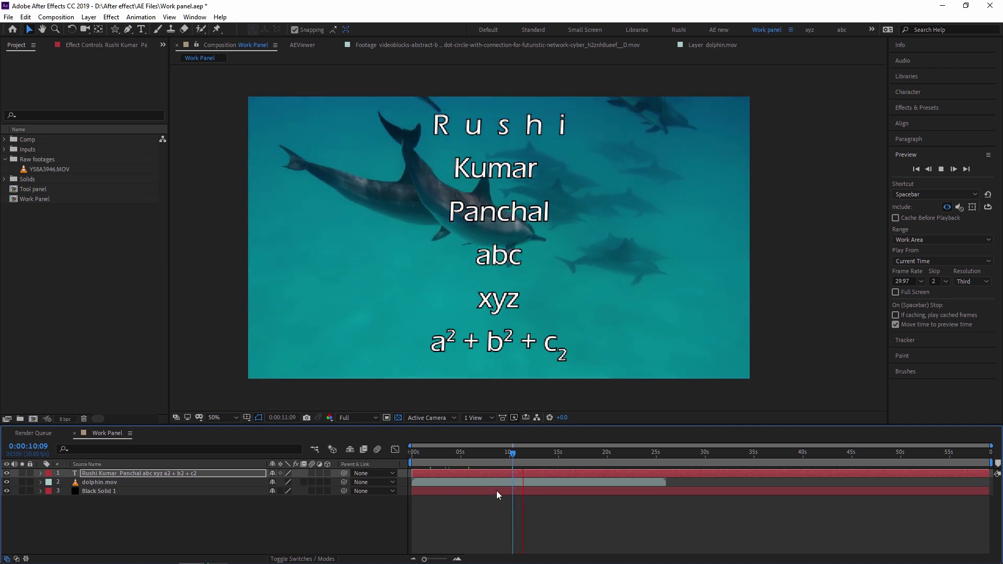
left_click(927, 229)
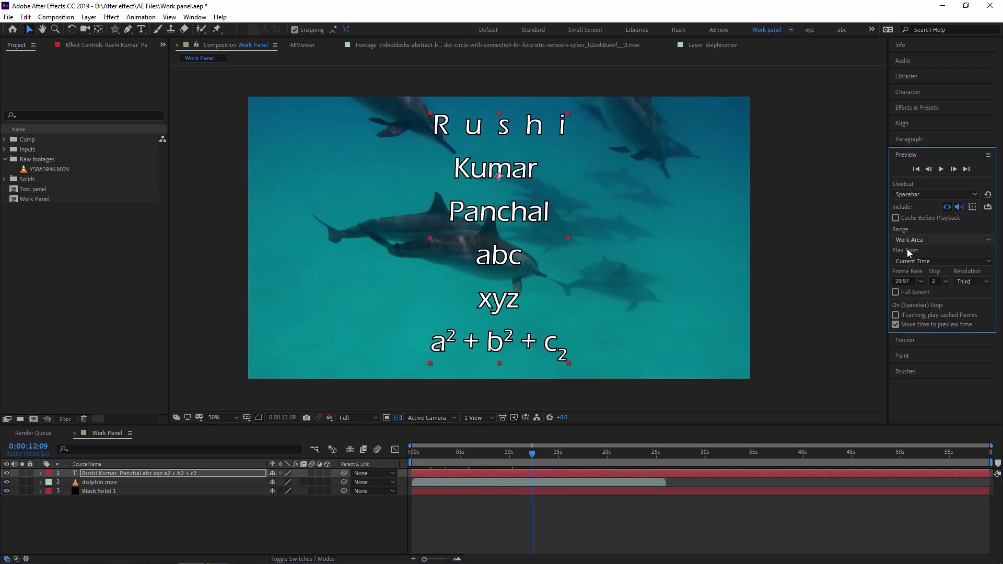
Preview from 0:00:12:09, then again from about 0:00:09:28
left_click(530, 455)
key("space")
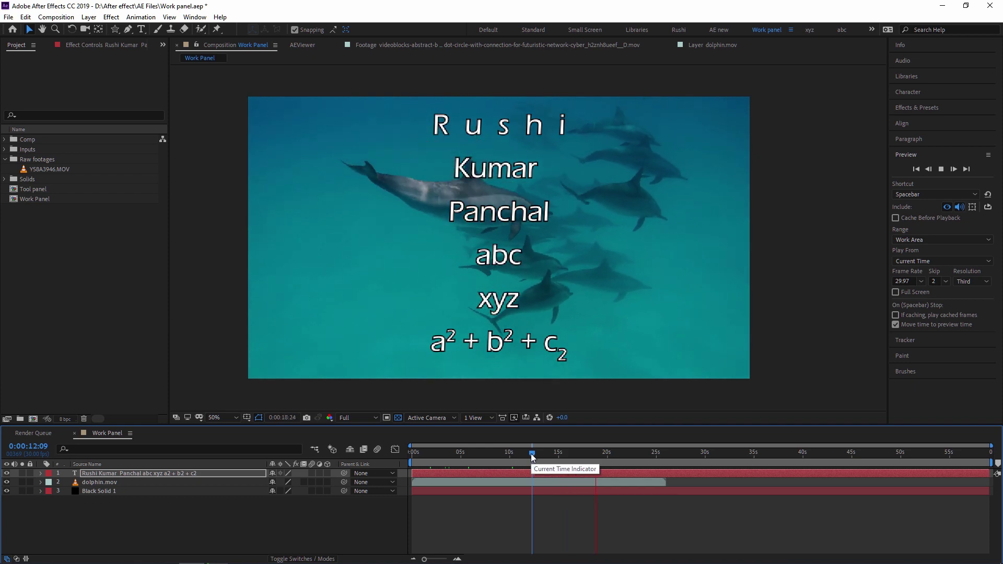
left_click(533, 458)
left_click_drag(533, 457, 509, 460)
key("space")
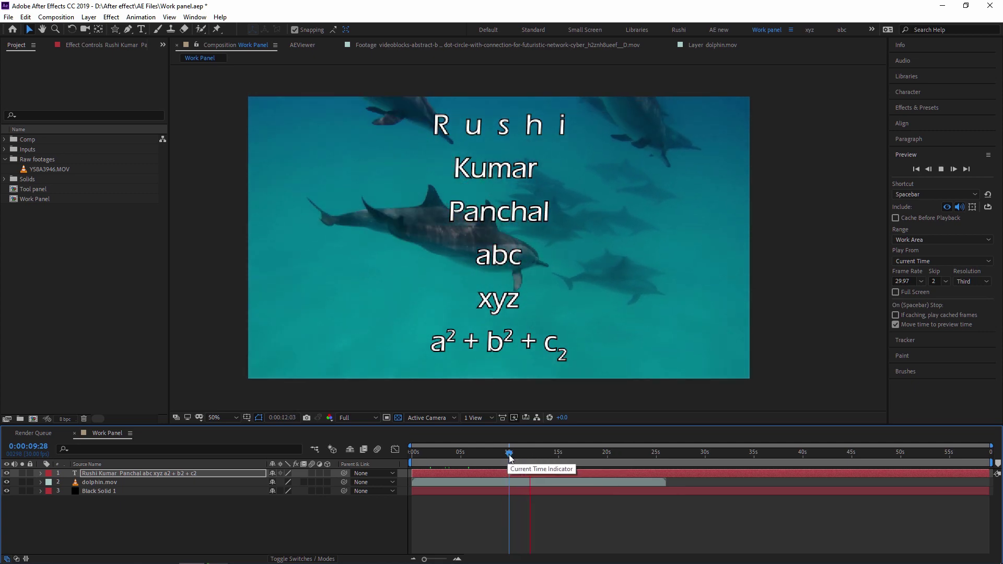
Set Play From to Start of Range and preview from 0:00:15:00 to confirm it
left_click(510, 458)
left_click(917, 261)
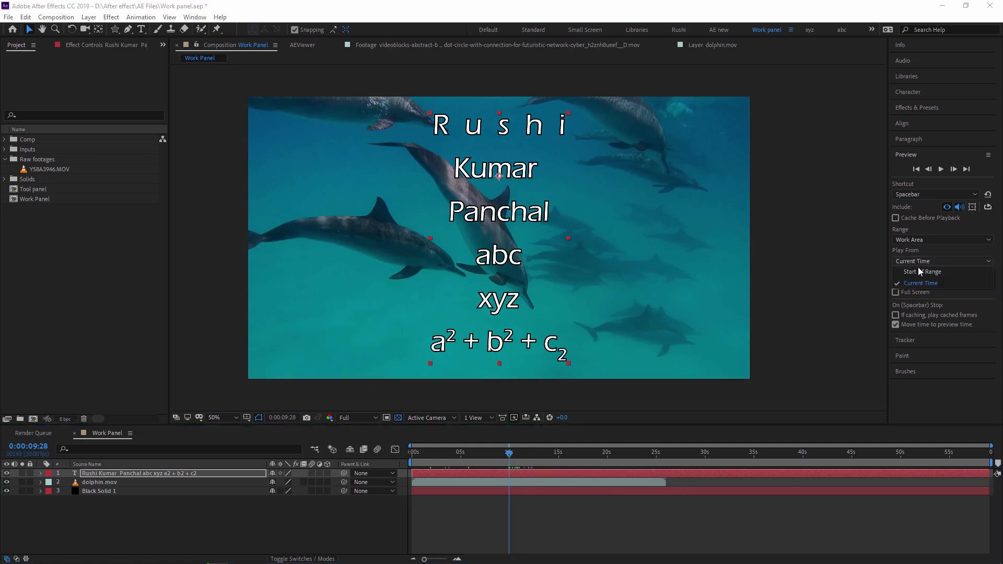
left_click(928, 271)
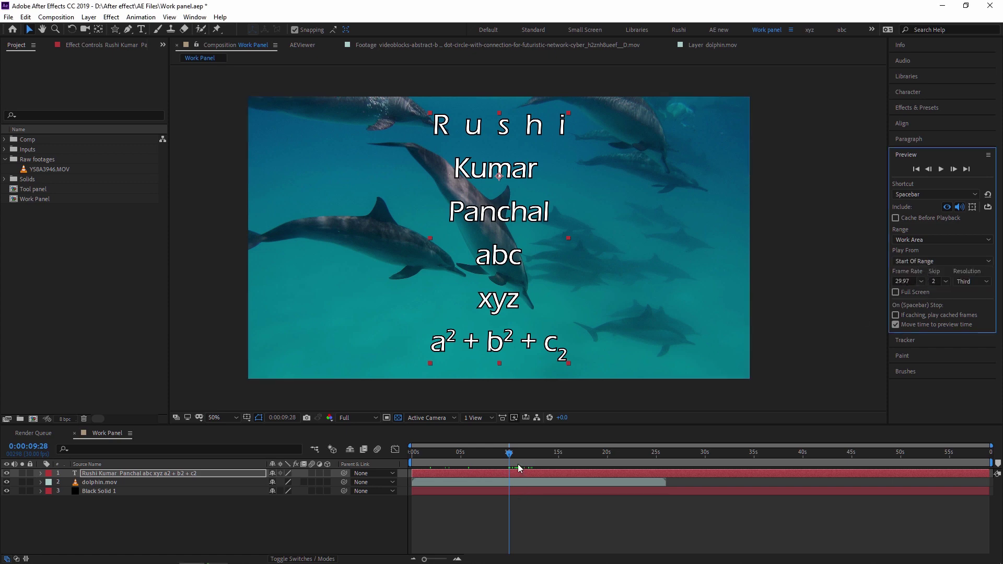
left_click_drag(511, 457, 559, 455)
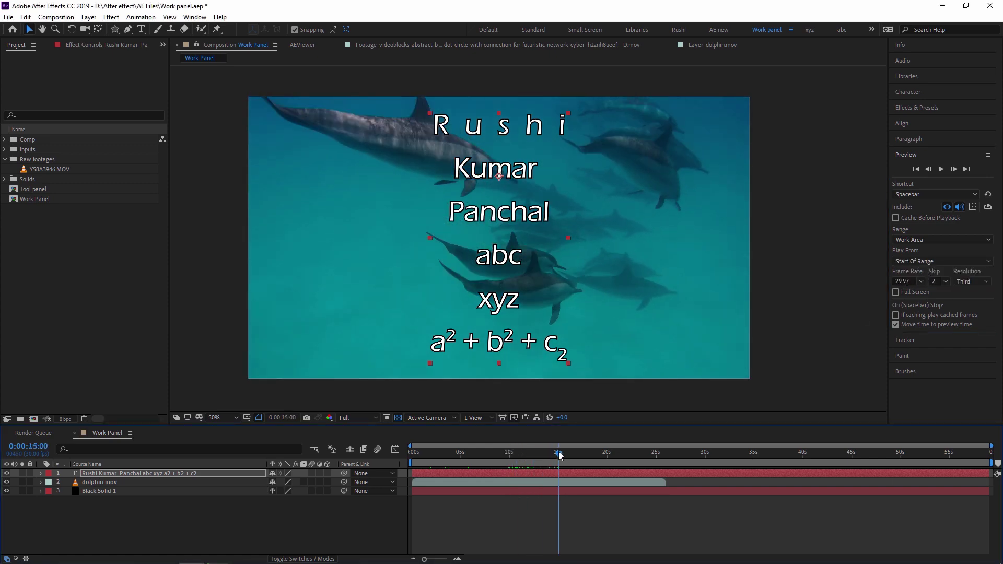
key("space")
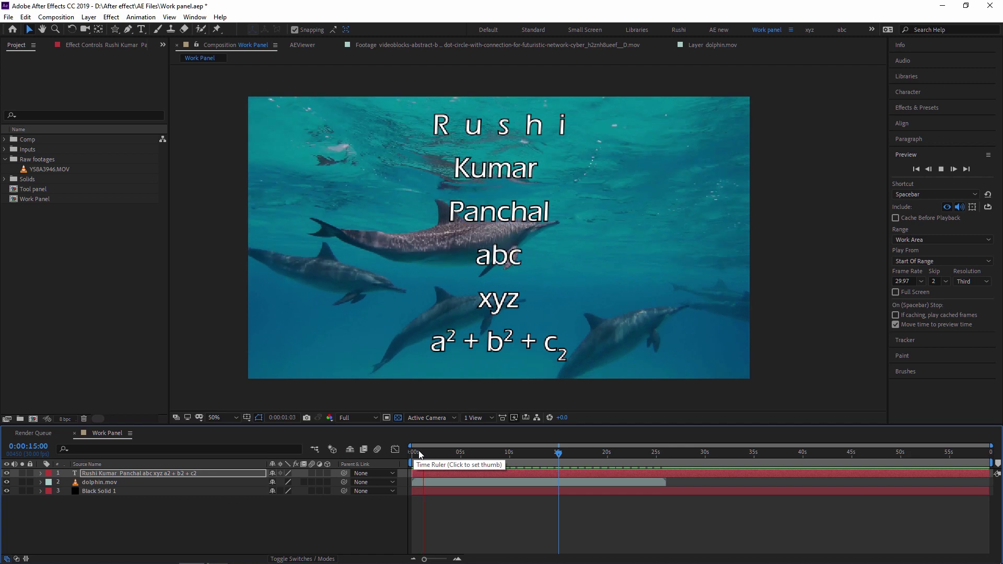
Switch Play From back to Current Time, keeping the 29.97 frame rate
left_click(933, 262)
left_click(932, 282)
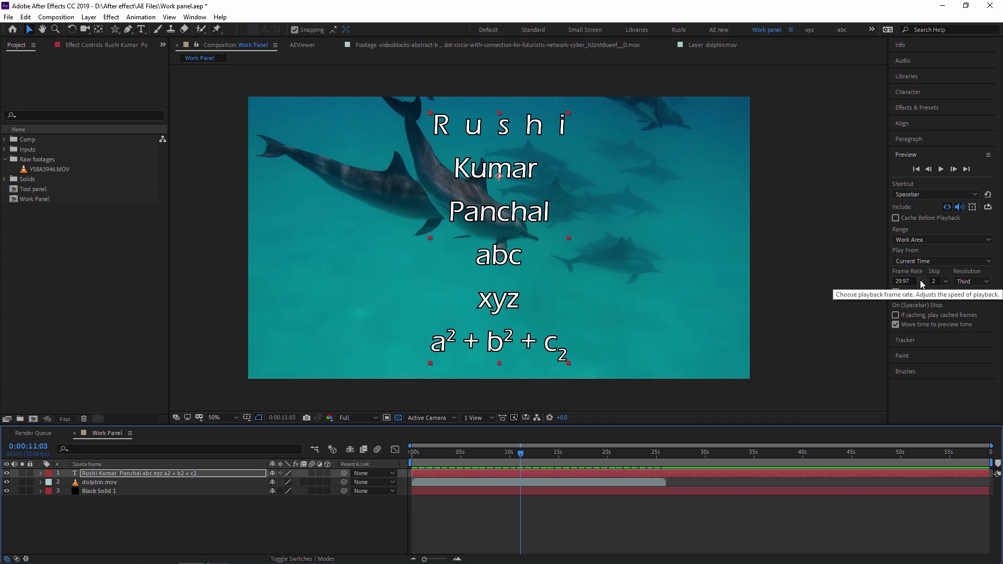
left_click(920, 282)
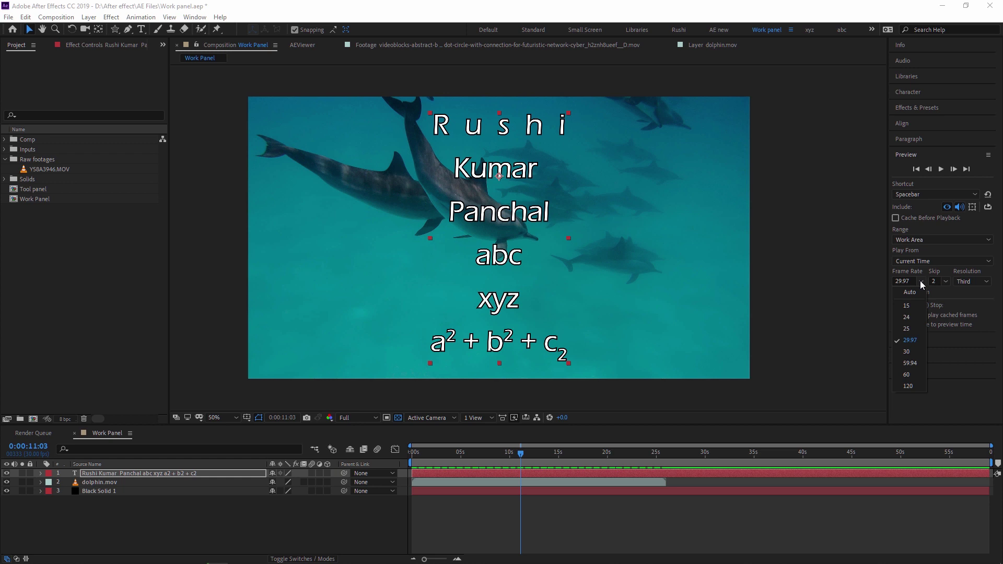
left_click(920, 281)
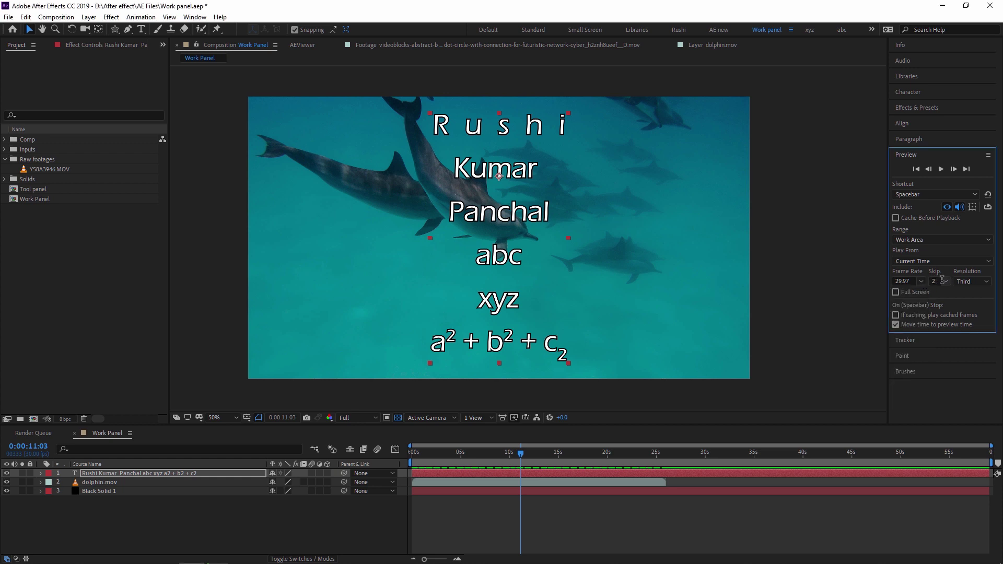
Set Skip to 0 frames and preview from the composition start
left_click(945, 284)
left_click(946, 291)
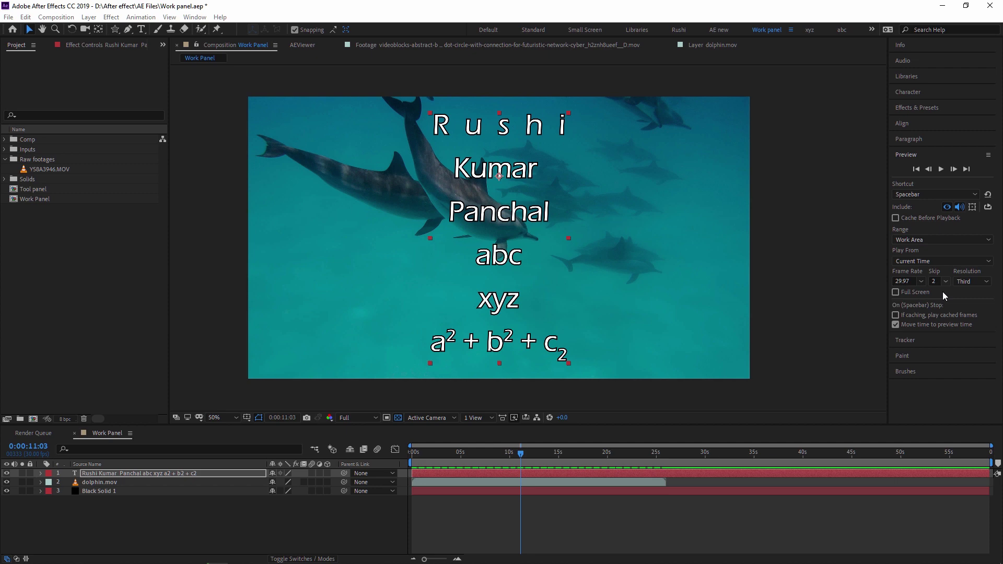
left_click(513, 456)
key("Home")
key("space")
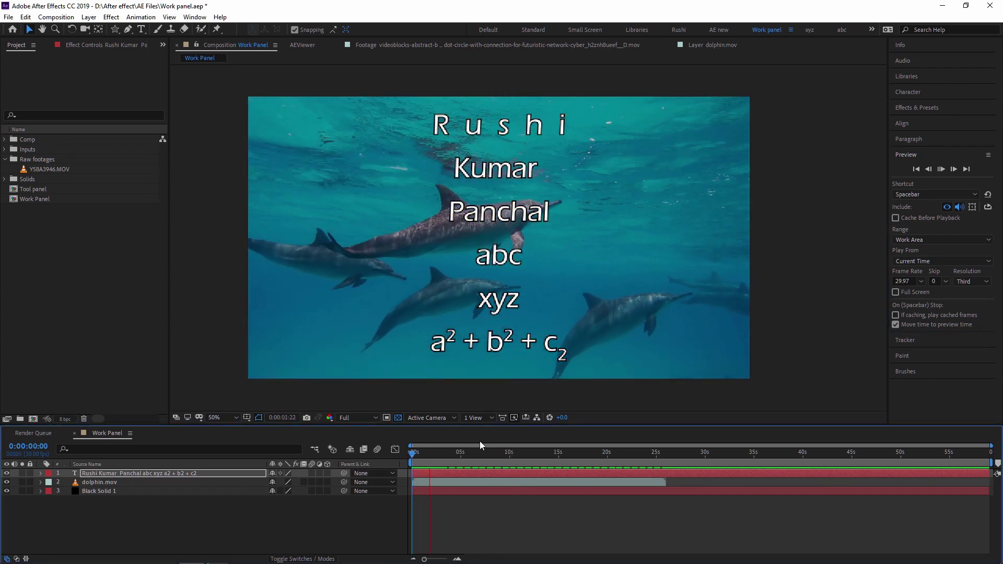
key("space")
Set Skip to 5 frames and preview from the start
left_click(945, 282)
left_click(941, 325)
key("Home")
key("space")
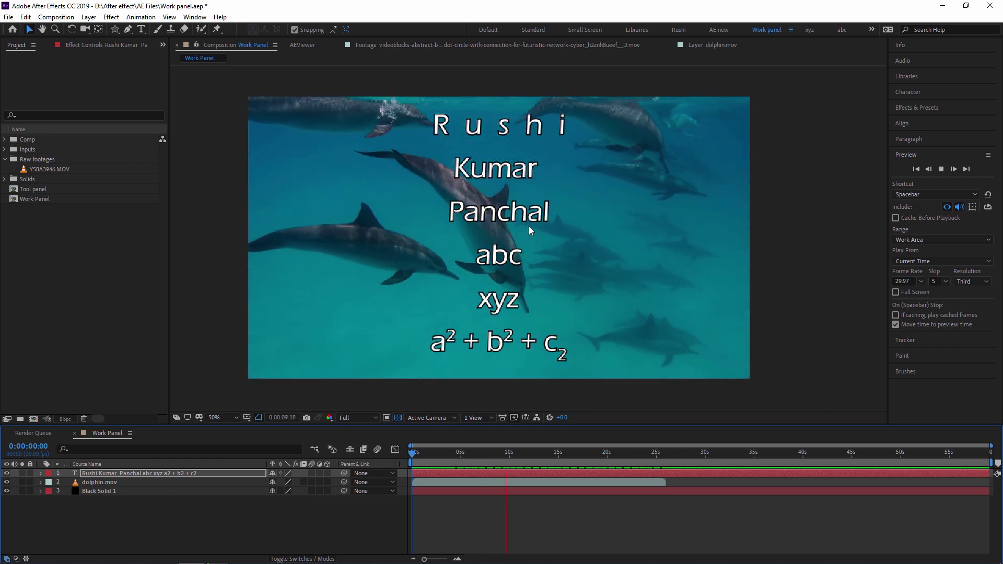
key("space")
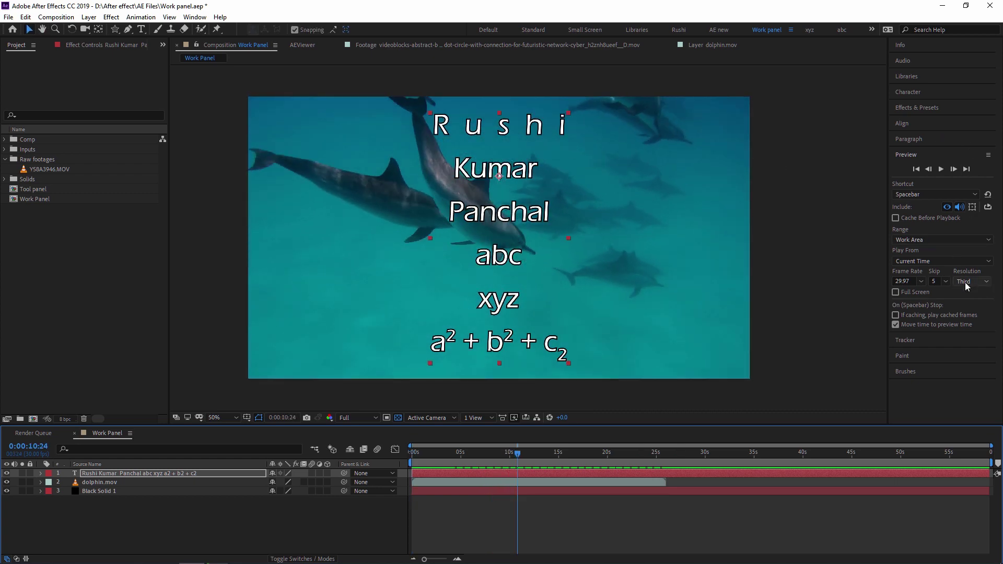
Set preview resolution to Quarter and preview from the start
left_click(966, 282)
left_click(975, 342)
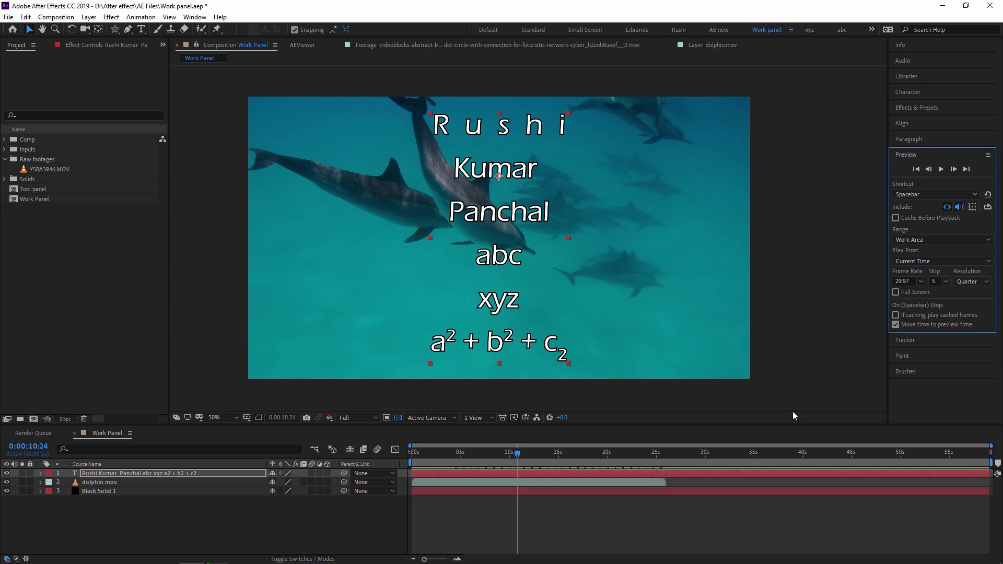
key("Home")
key("space")
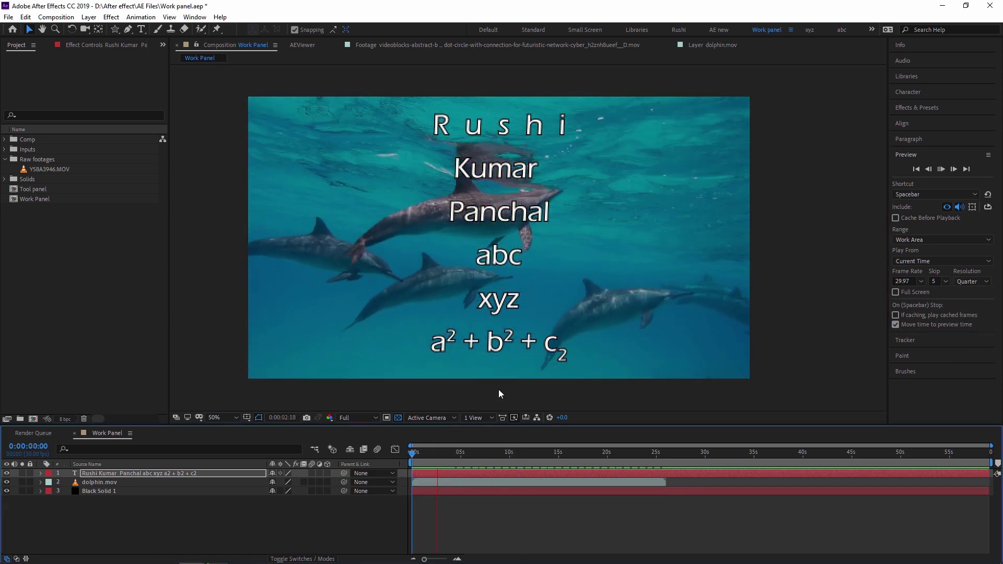
Preview at Full resolution with Skip 0, zooming the viewer to 100%
left_click(968, 283)
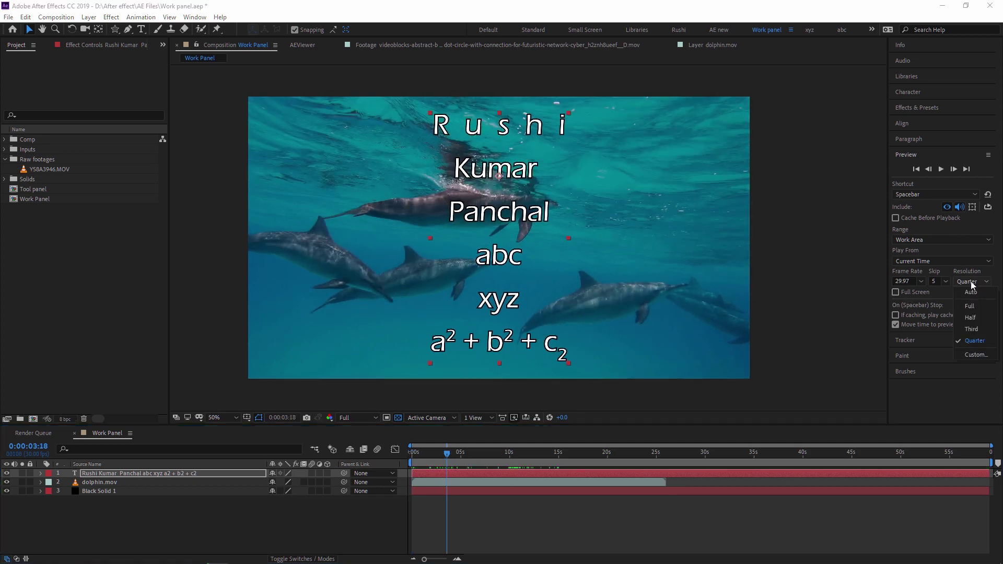
left_click(975, 306)
left_click(940, 281)
left_click(940, 293)
key("Home")
key("space")
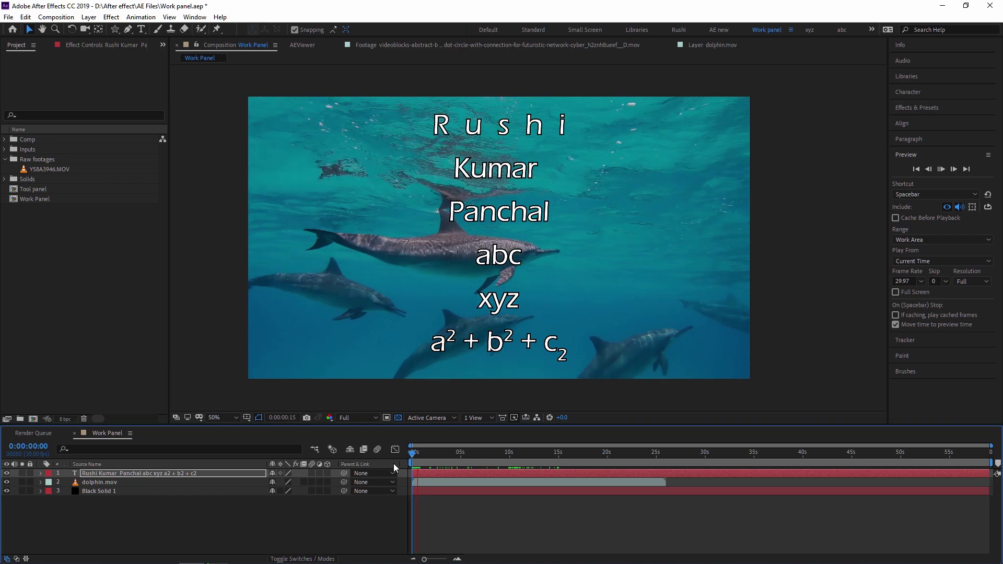
key("/")
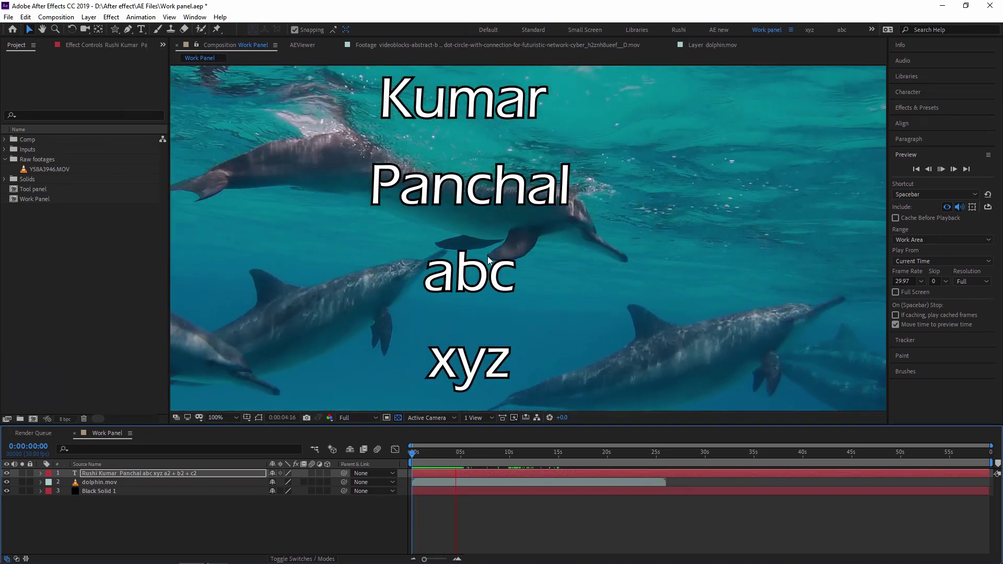
key("space")
Return preview resolution to Quarter, preview from the start, then expand the Tracker panel
left_click(972, 281)
left_click(974, 342)
left_click_drag(465, 458, 400, 462)
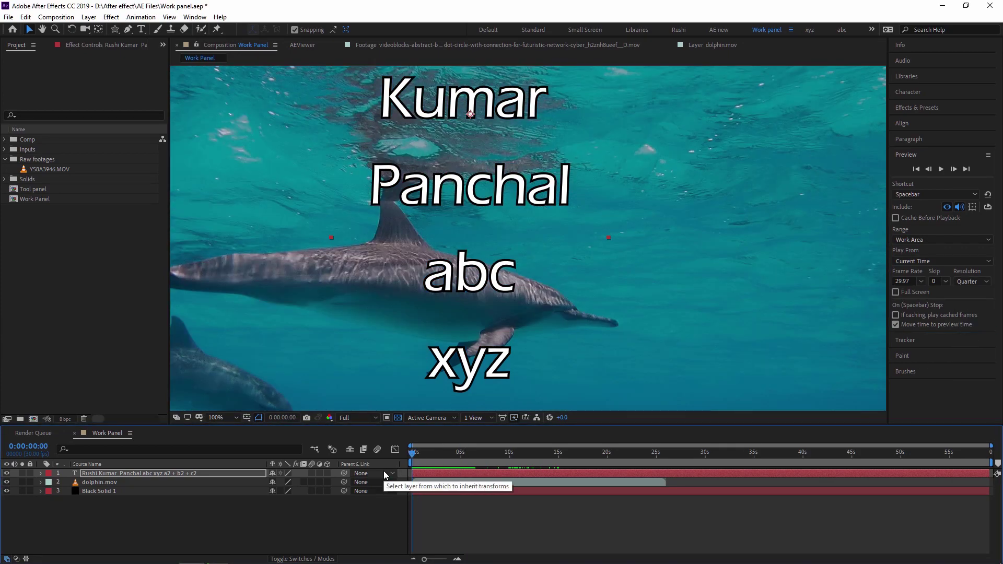
key("space")
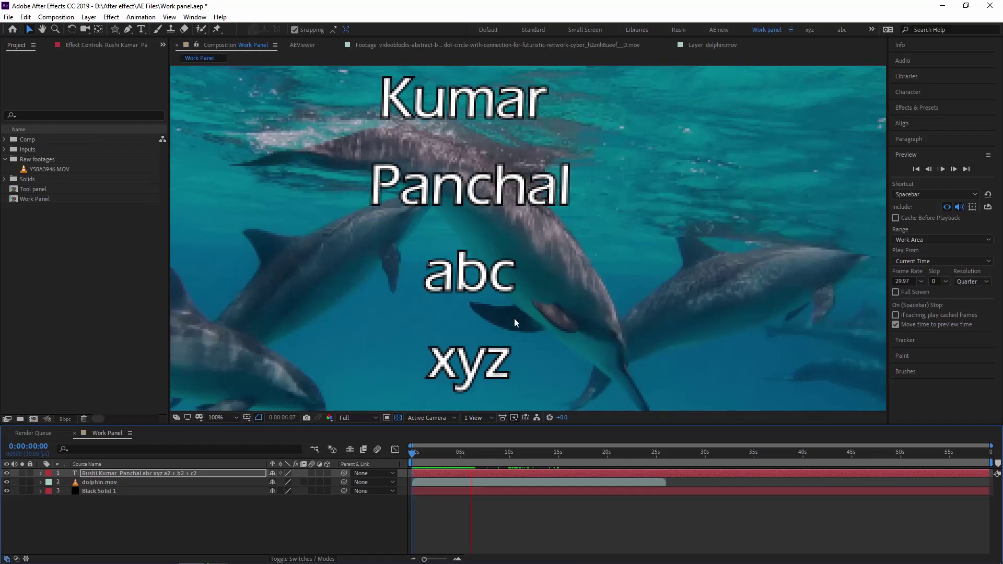
scroll(514, 301, "down", 2)
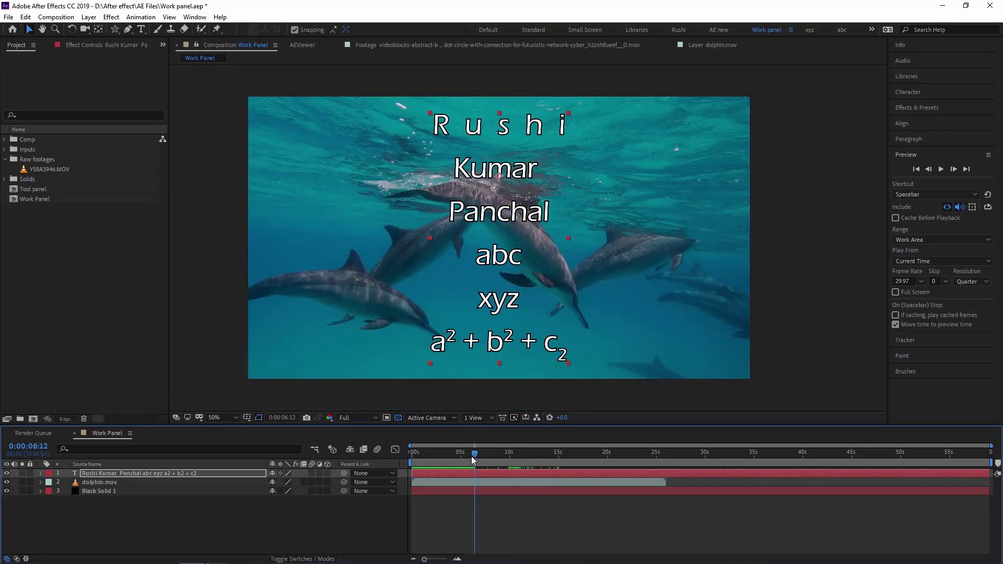
key("Home")
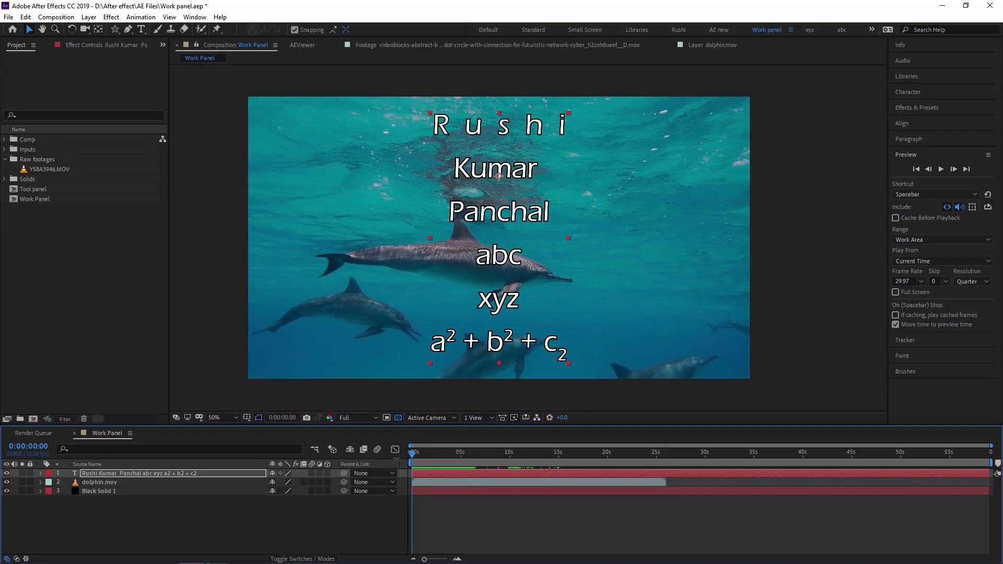
left_click(911, 340)
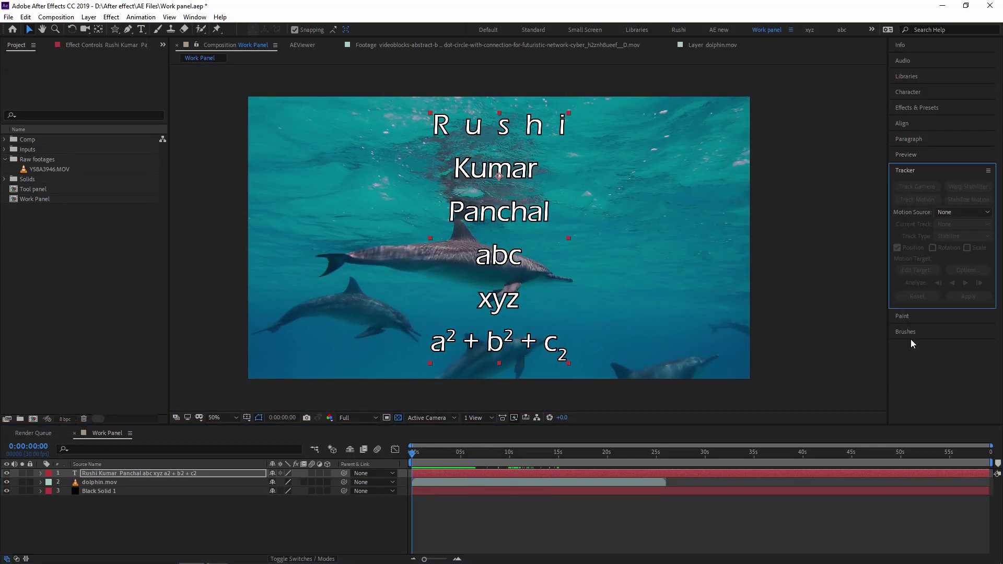